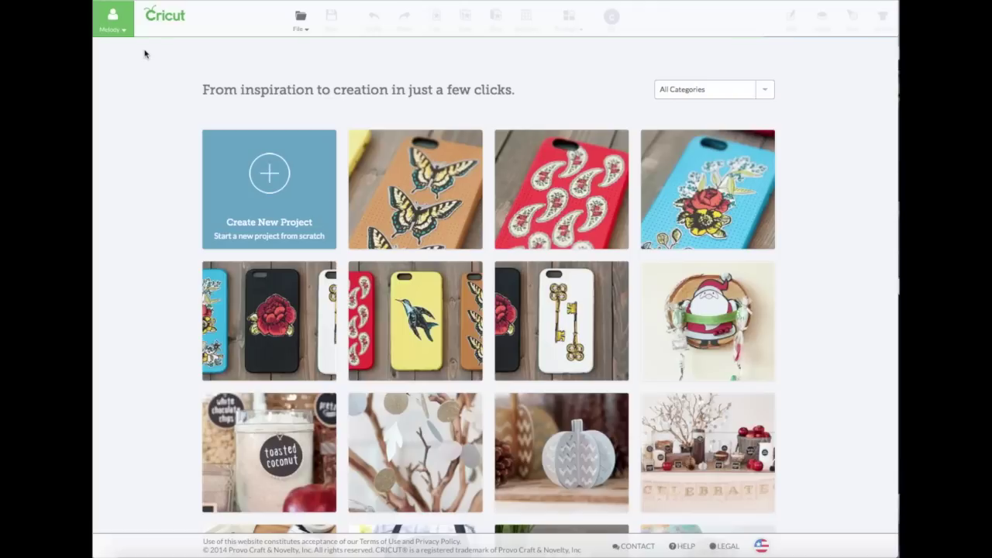
# Step: Open the cartridge linking dialog to review its instructions, and close it without linking a cartridge
pyautogui.click(127, 36)
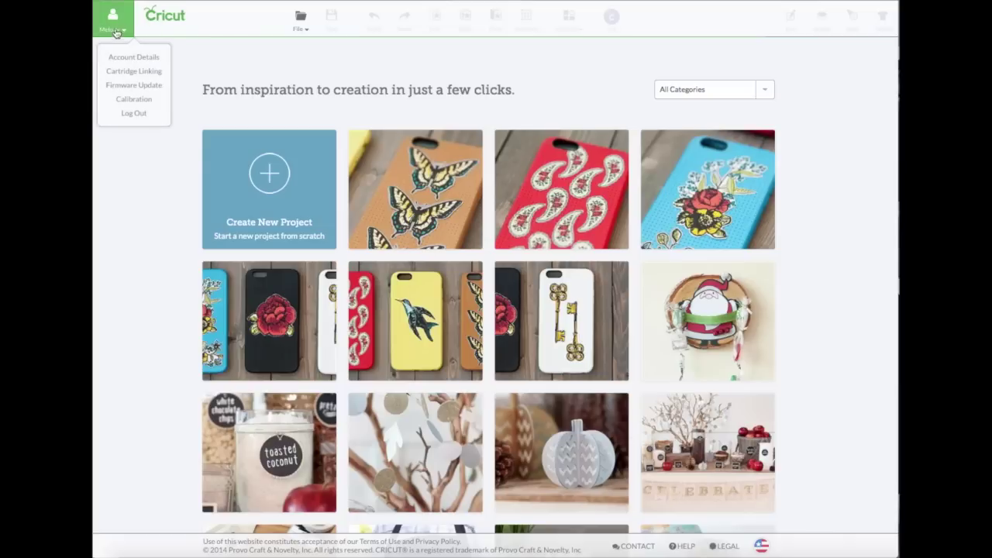
pyautogui.click(130, 74)
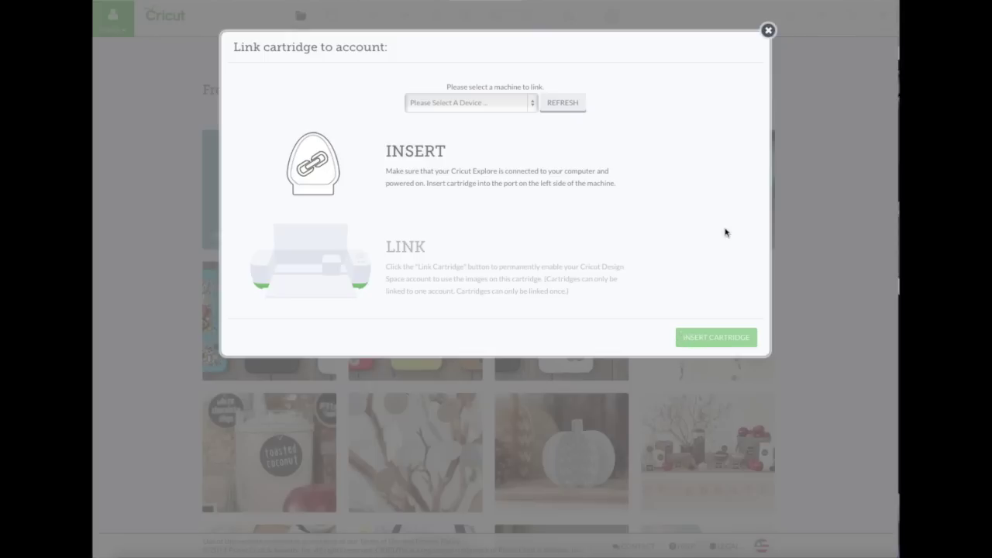
pyautogui.click(768, 31)
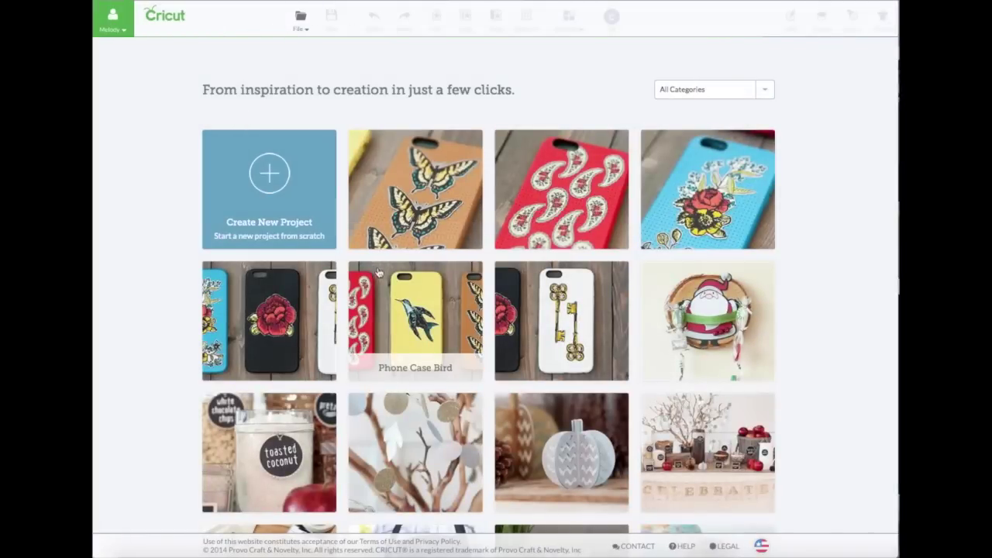
# Step: Browse the ready-made project gallery across all categories and return to its beginning
pyautogui.scroll(-1, 380, 269)
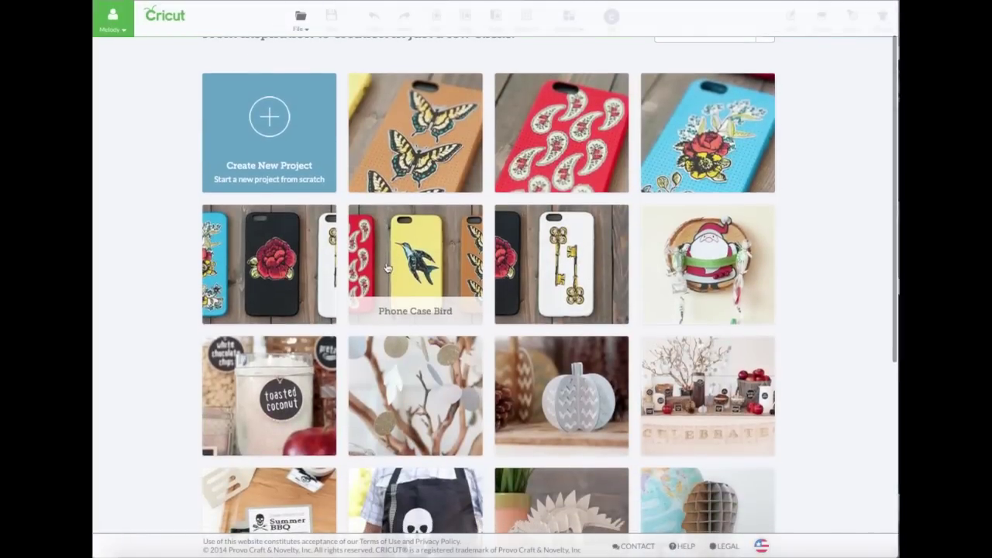
pyautogui.scroll(-3, 388, 267)
pyautogui.scroll(-4, 387, 267)
pyautogui.scroll(-9, 387, 268)
pyautogui.scroll(-7, 387, 267)
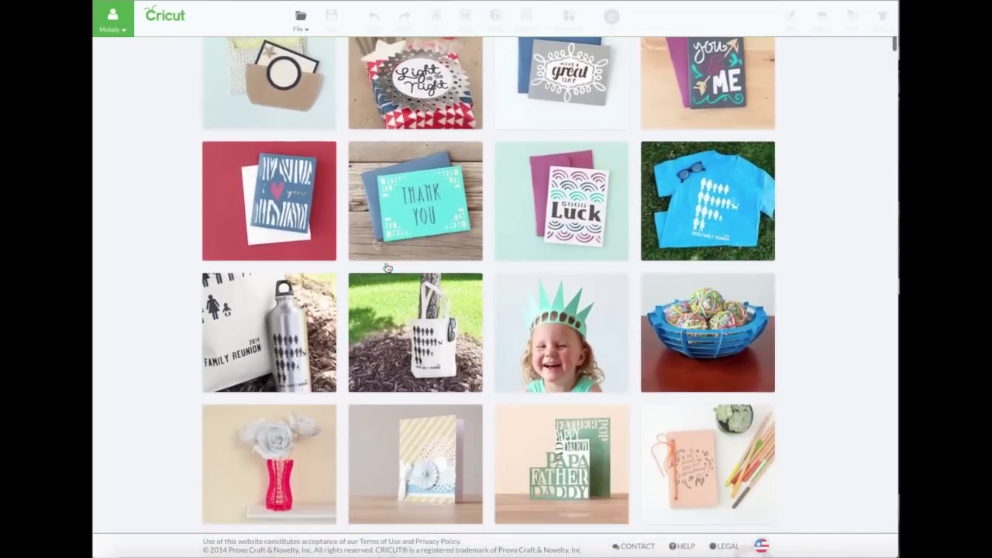
pyautogui.scroll(-3, 388, 267)
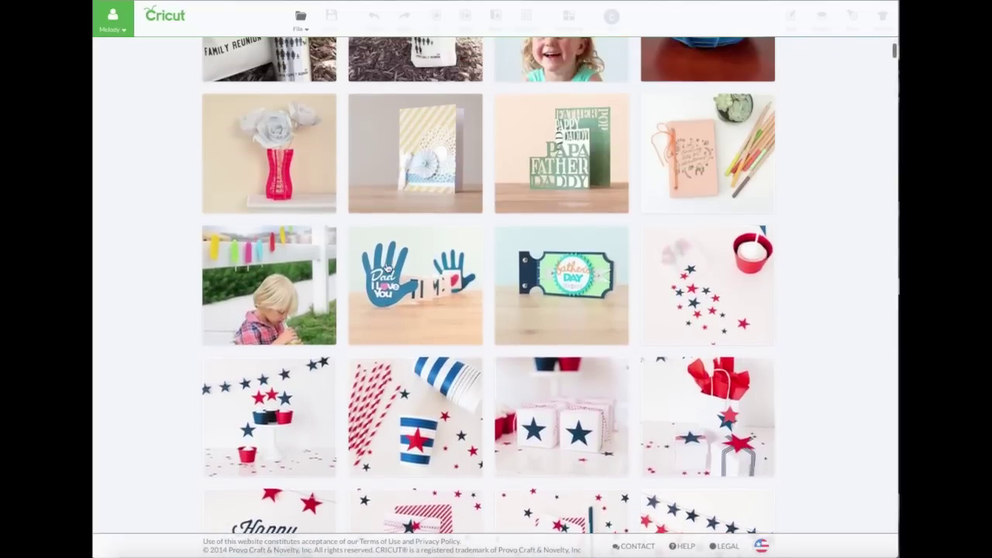
pyautogui.scroll(6, 388, 268)
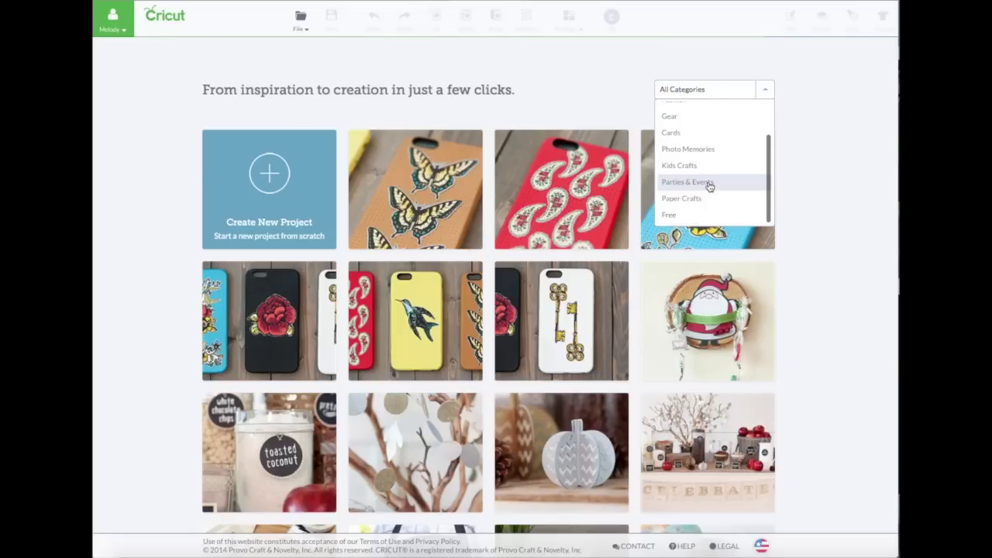
# Step: Filter the project gallery to the Free category and look through the listed projects
pyautogui.click(671, 215)
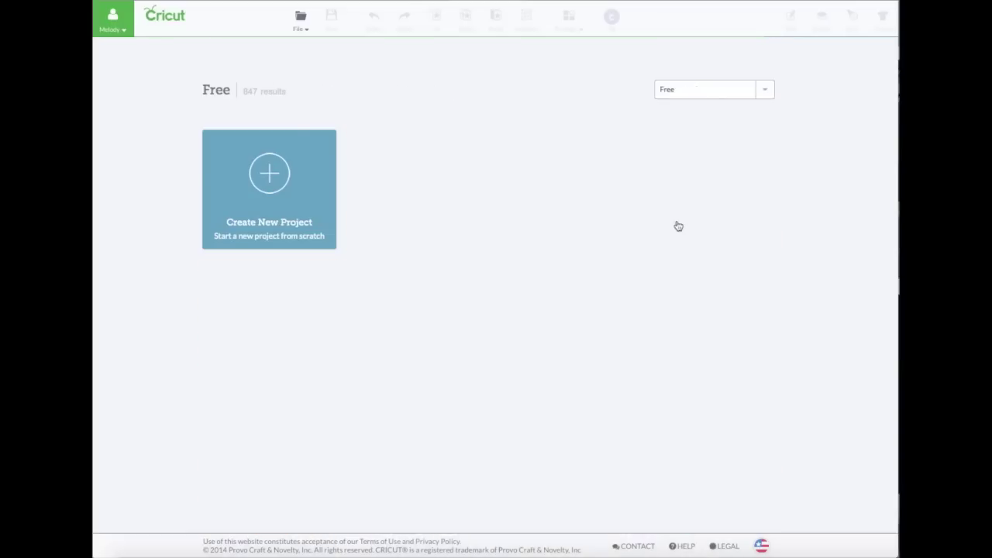
pyautogui.scroll(-5, 422, 198)
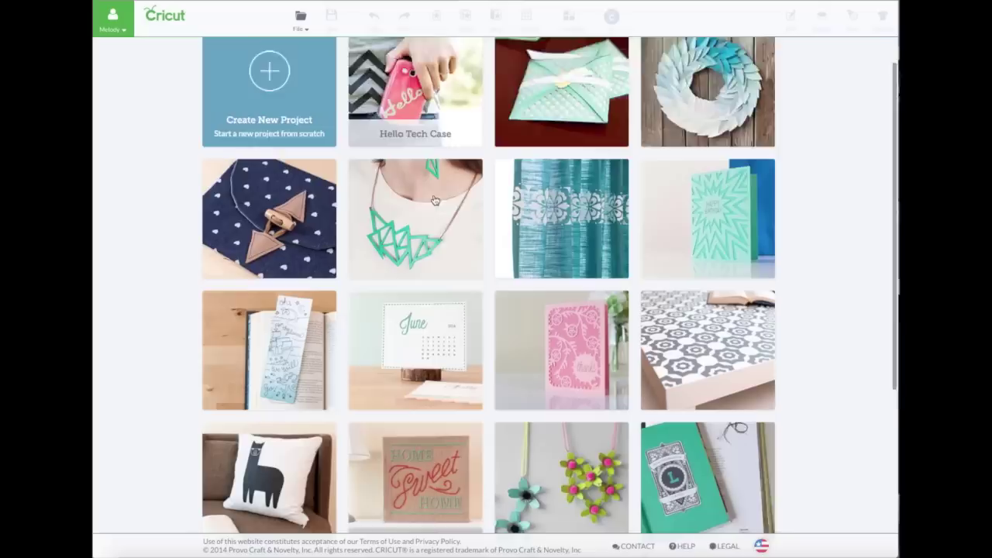
pyautogui.scroll(-6, 433, 200)
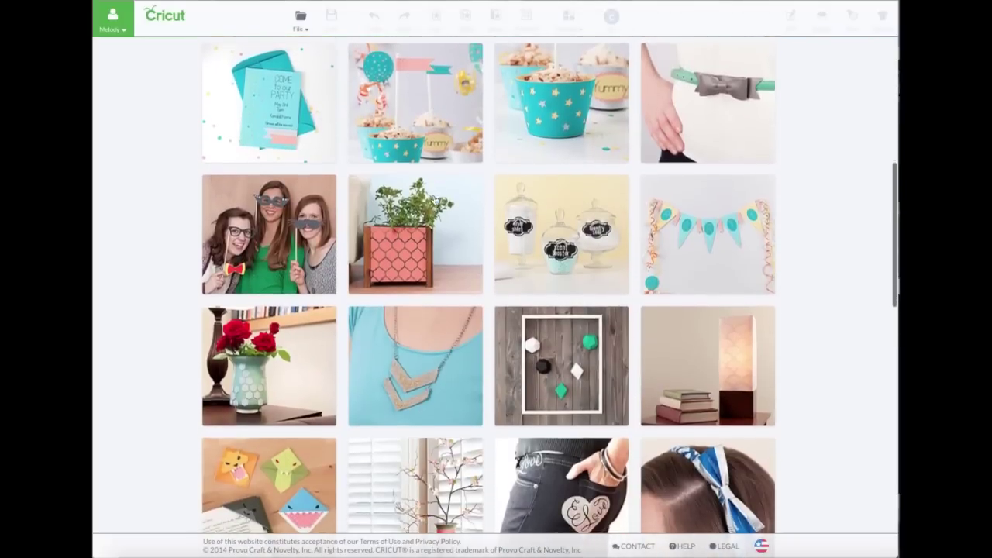
pyautogui.scroll(12, 433, 200)
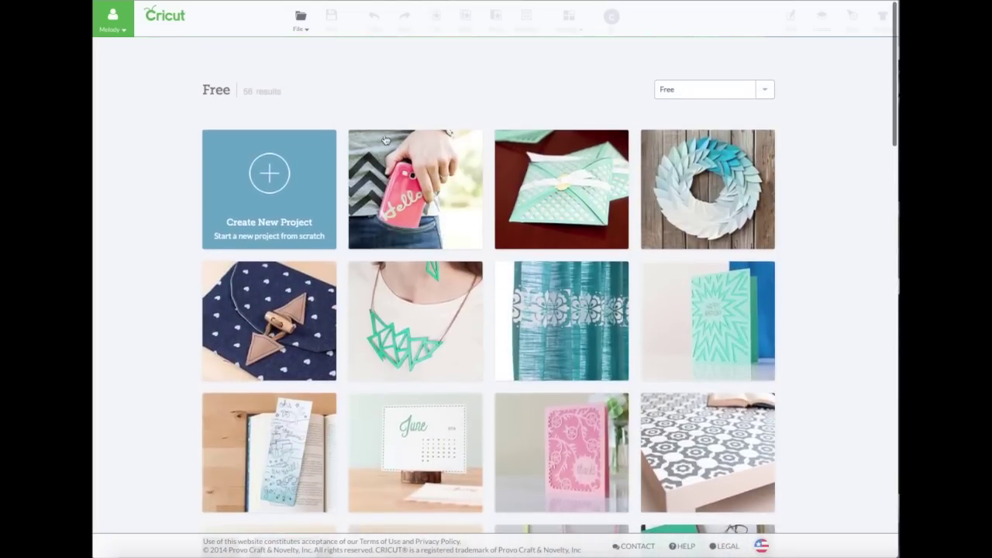
# Step: Create a new project from scratch and show My Image Sets in the Insert Images library
pyautogui.click(267, 182)
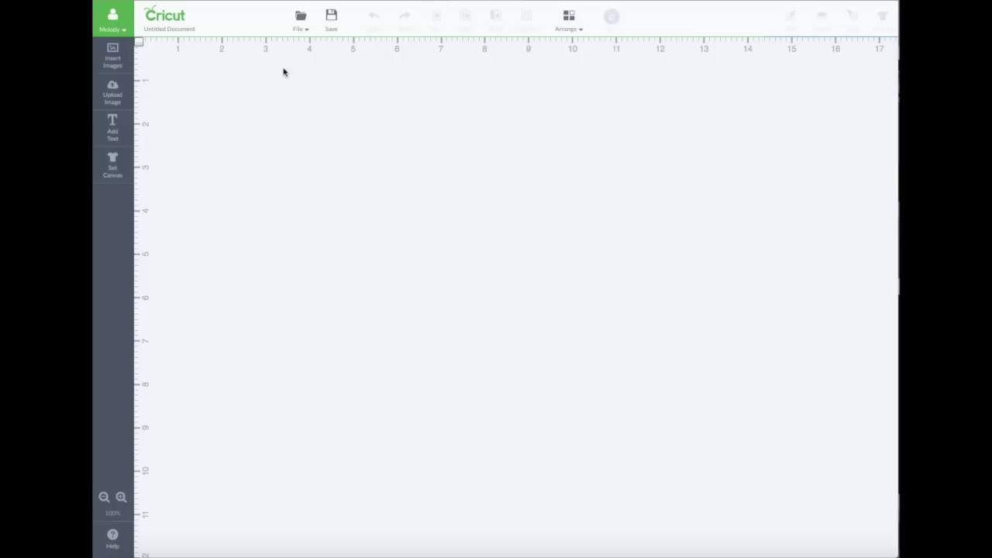
pyautogui.click(122, 62)
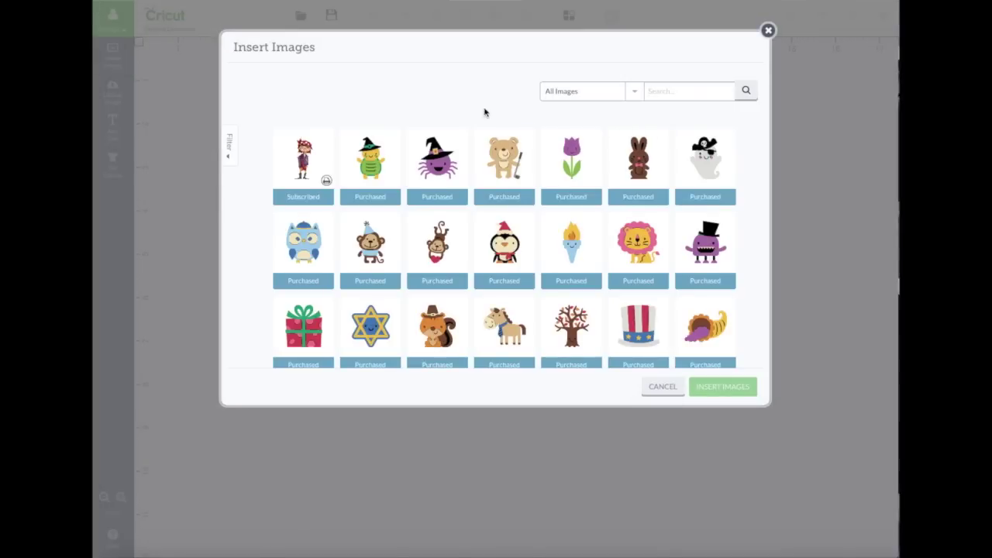
pyautogui.click(634, 94)
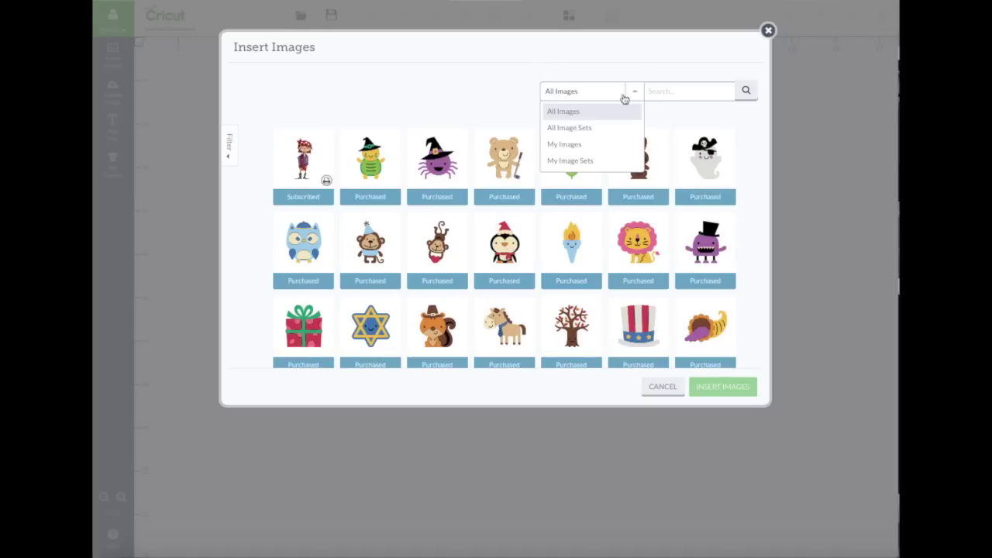
pyautogui.click(575, 164)
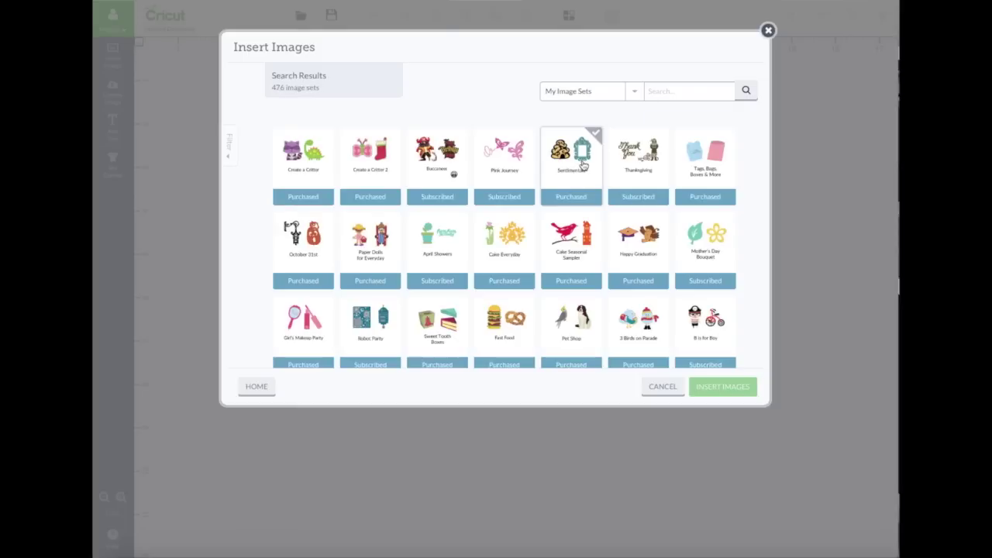
# Step: Search the owned image sets for "Artfully" and open the Close to My Heart - Artfully Sent set
pyautogui.click(671, 92)
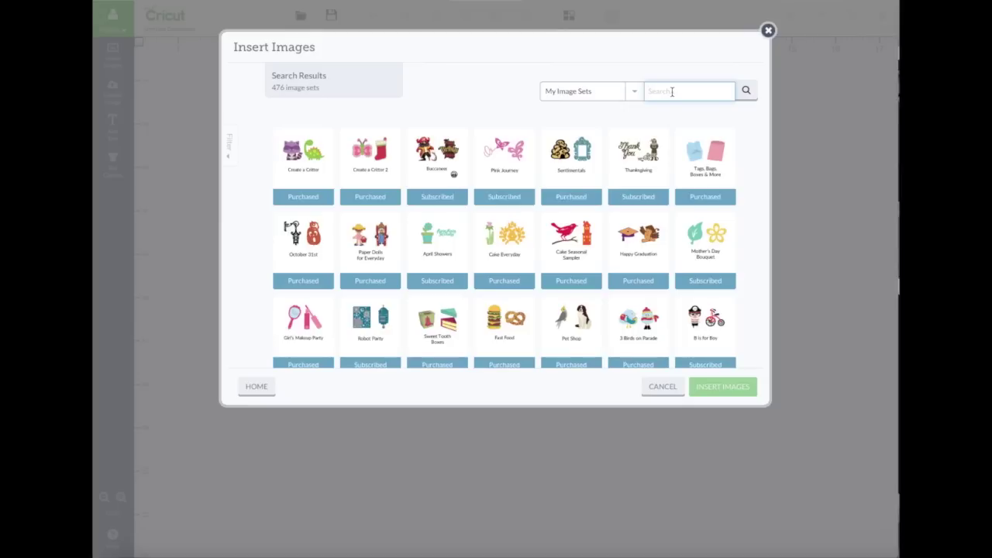
pyautogui.write('A')
pyautogui.press('Return')
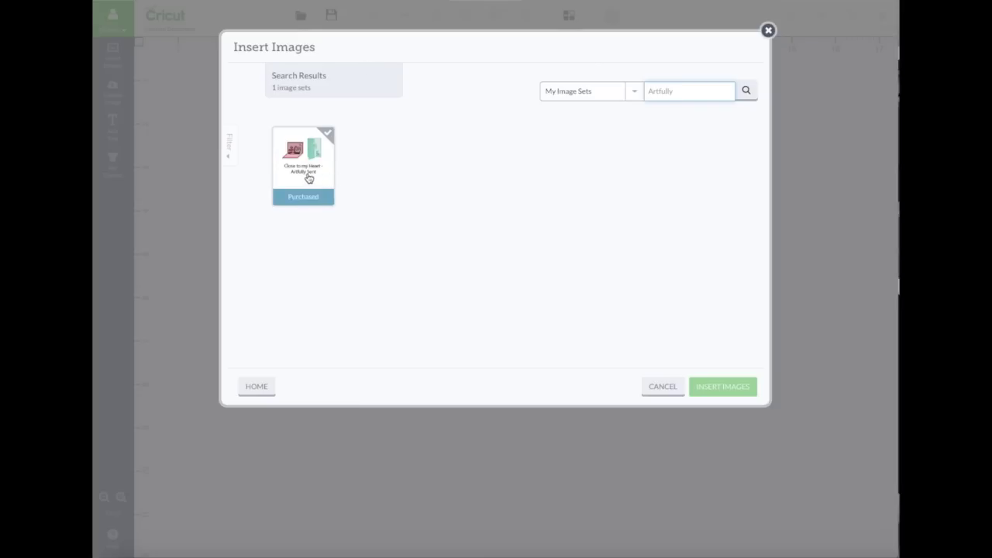
pyautogui.moveTo(309, 178)
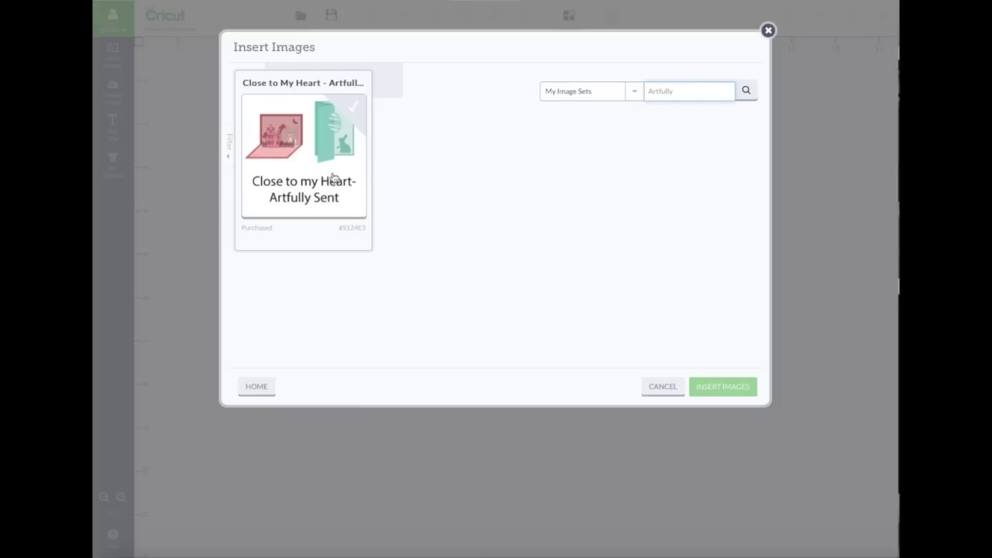
pyautogui.click(329, 167)
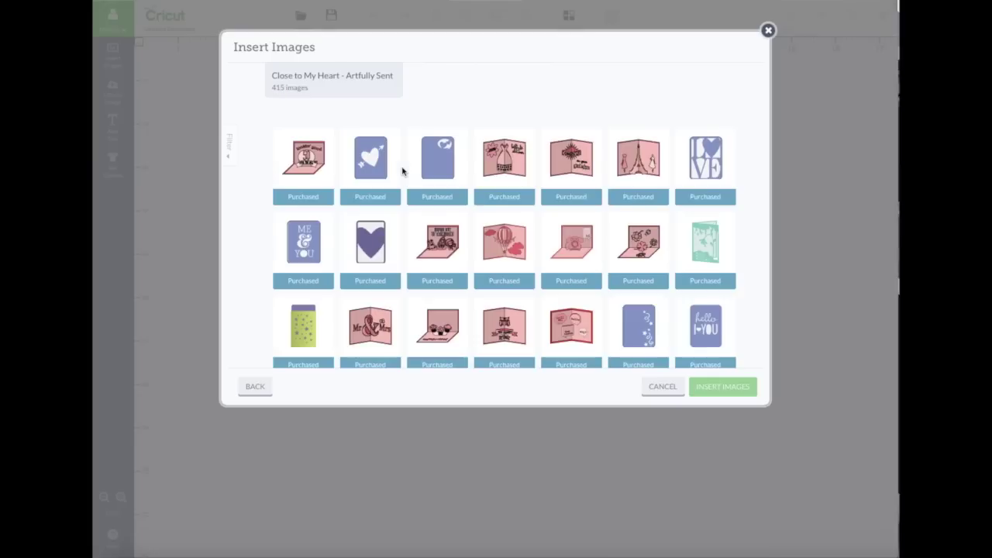
# Step: Browse the card images in the Close to My Heart - Artfully Sent set and return to the beginning of the list
pyautogui.scroll(-5, 403, 171)
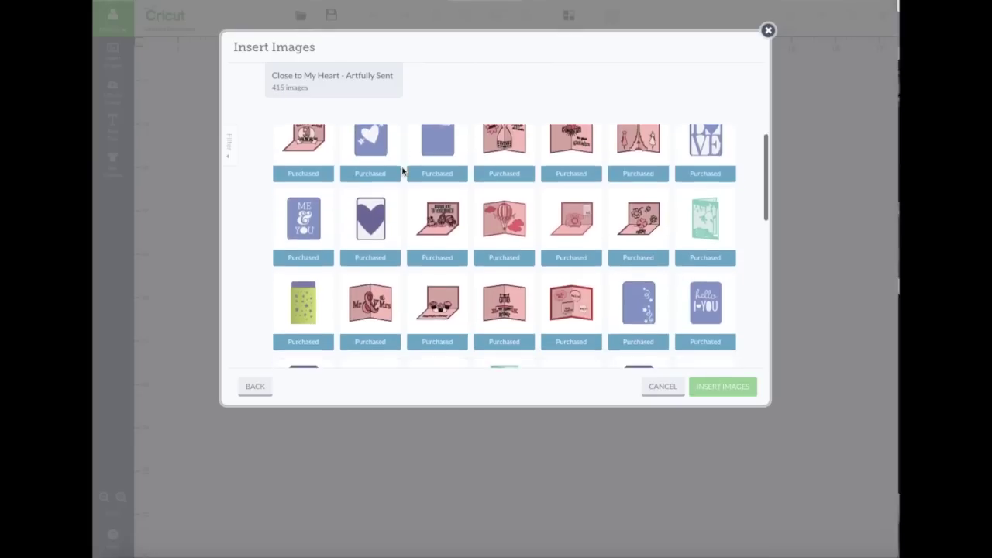
pyautogui.scroll(-8, 402, 172)
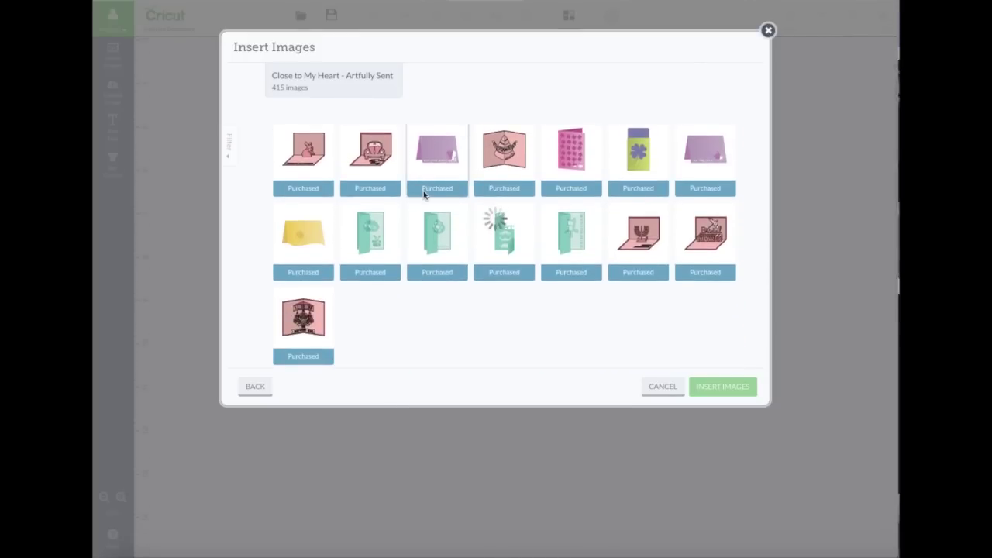
pyautogui.moveTo(424, 195)
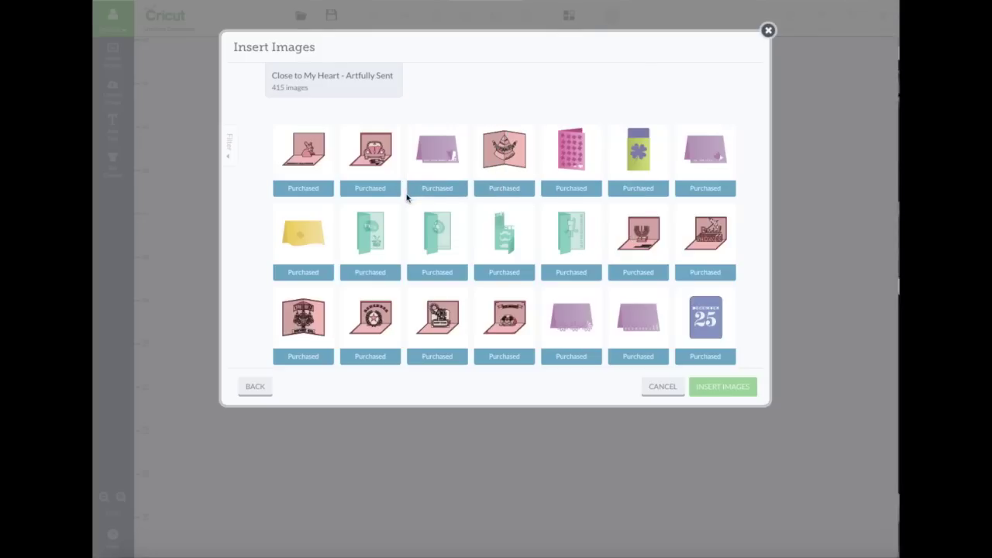
pyautogui.scroll(-10, 406, 198)
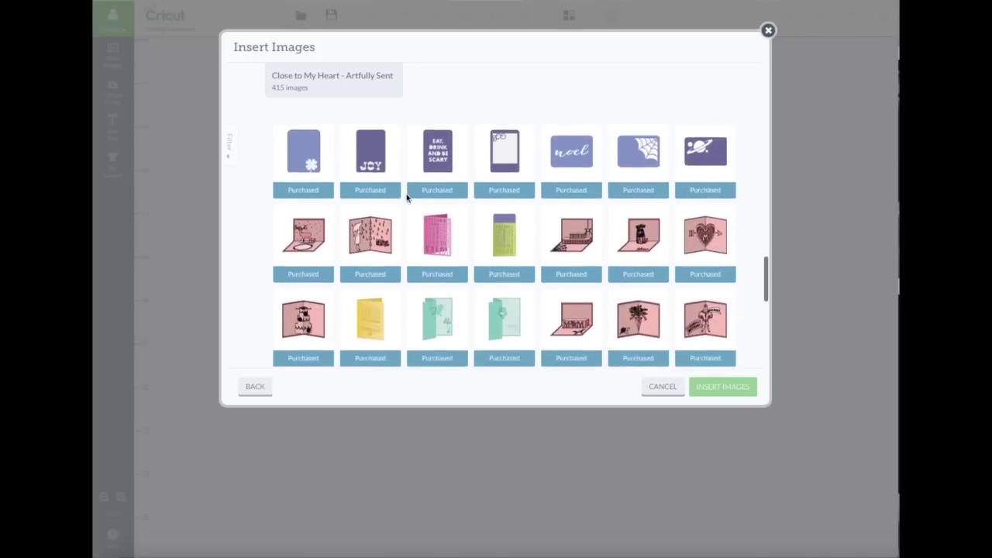
pyautogui.scroll(-6, 406, 197)
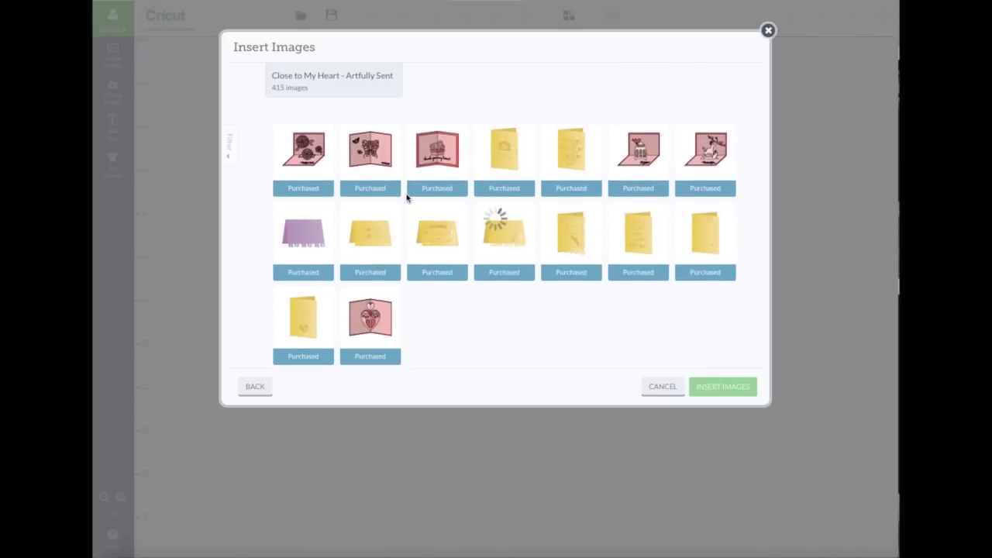
pyautogui.scroll(5, 406, 197)
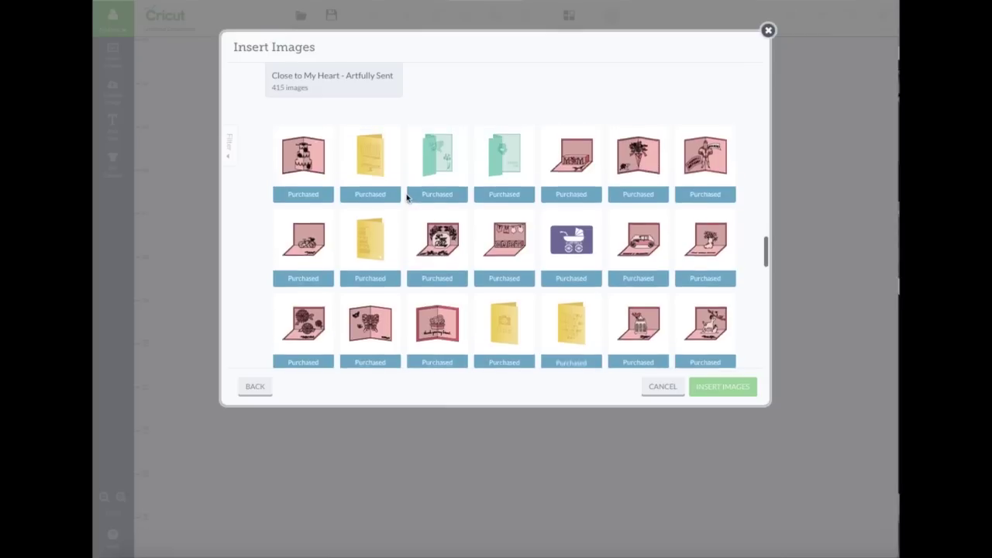
pyautogui.scroll(4, 405, 197)
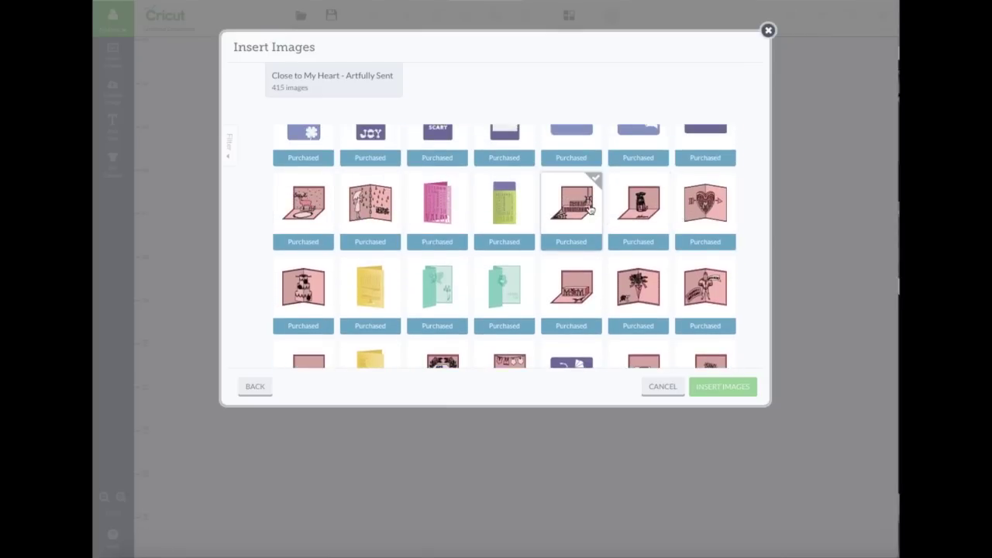
pyautogui.scroll(5, 590, 209)
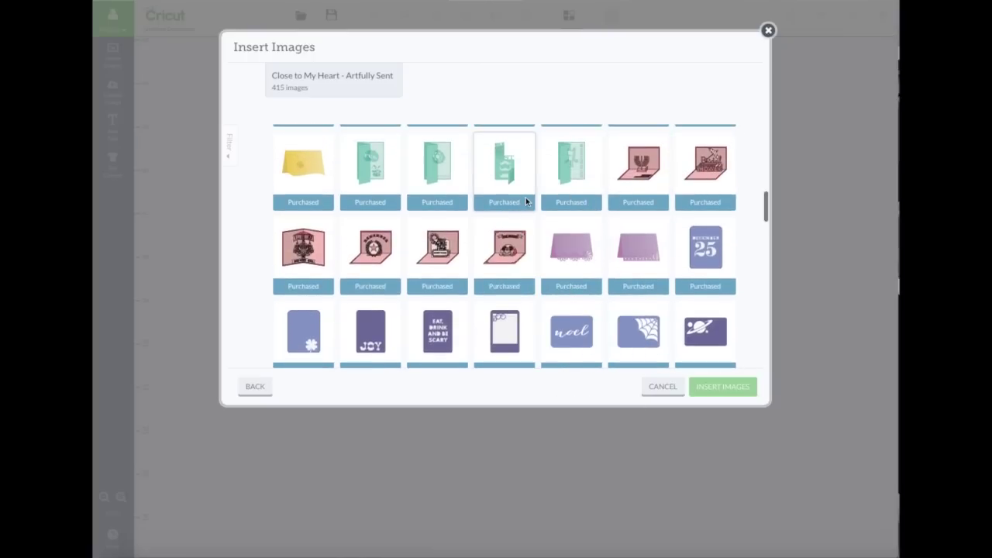
pyautogui.moveTo(526, 203)
pyautogui.scroll(5, 624, 170)
pyautogui.moveTo(627, 172)
pyautogui.scroll(1, 627, 172)
pyautogui.scroll(1, 624, 172)
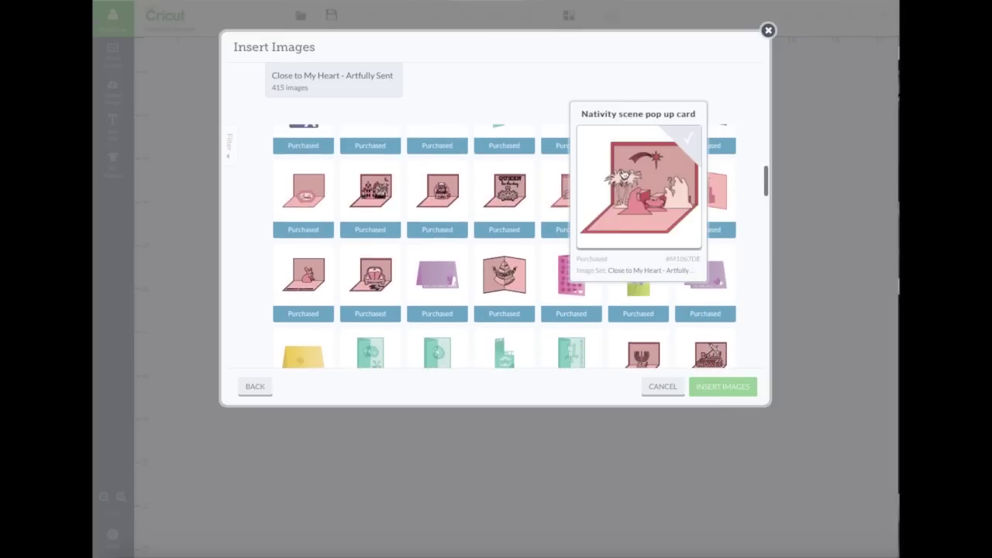
pyautogui.scroll(5, 622, 172)
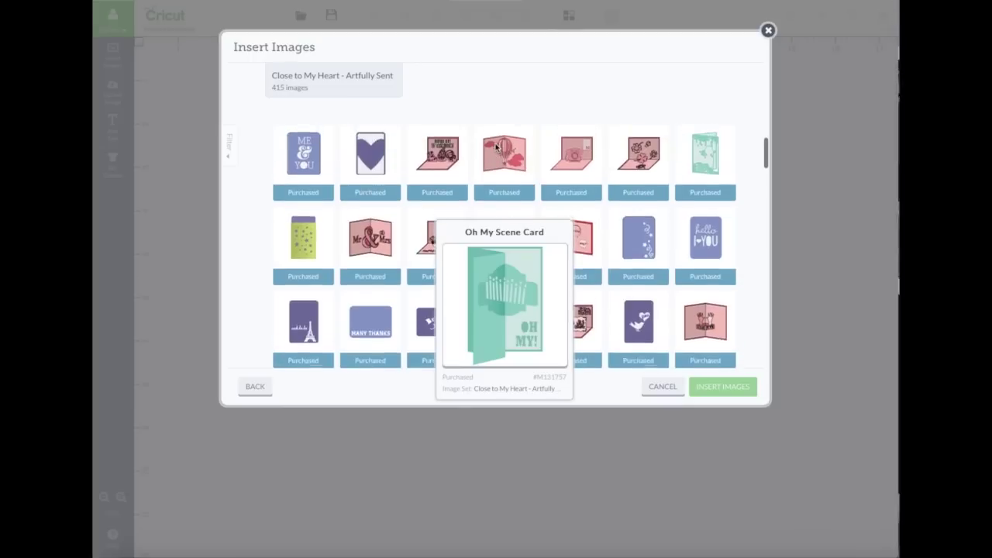
pyautogui.scroll(3, 468, 145)
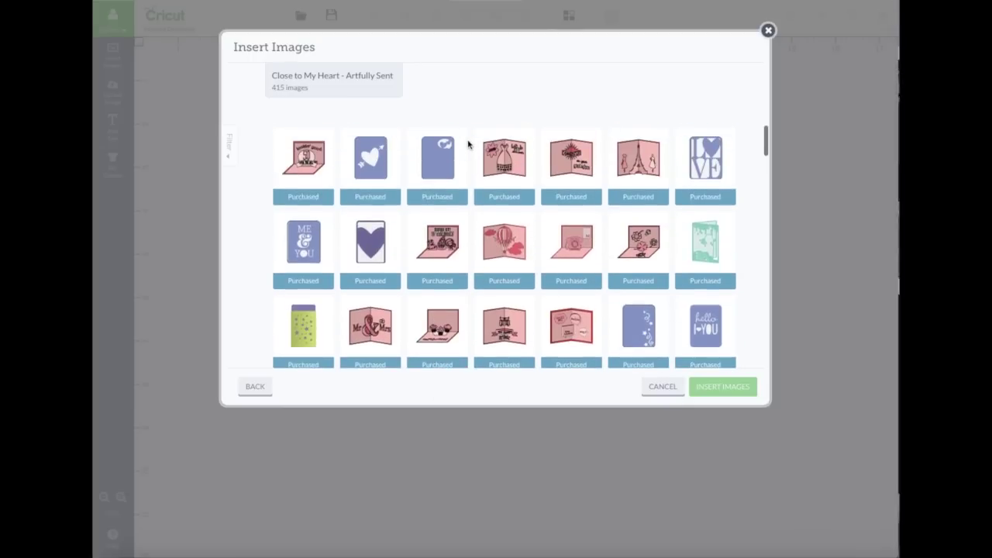
# Step: Select the pink pop-up card ending the butterfly card's row, the Always Pop-up Card, and the first yellow folded card in that row
pyautogui.scroll(-5, 468, 144)
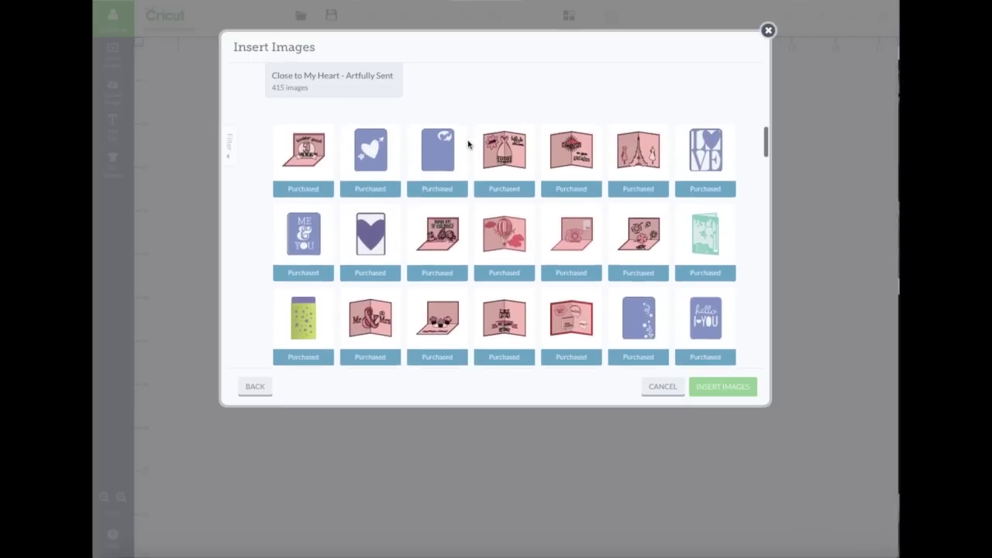
pyautogui.scroll(-2, 468, 144)
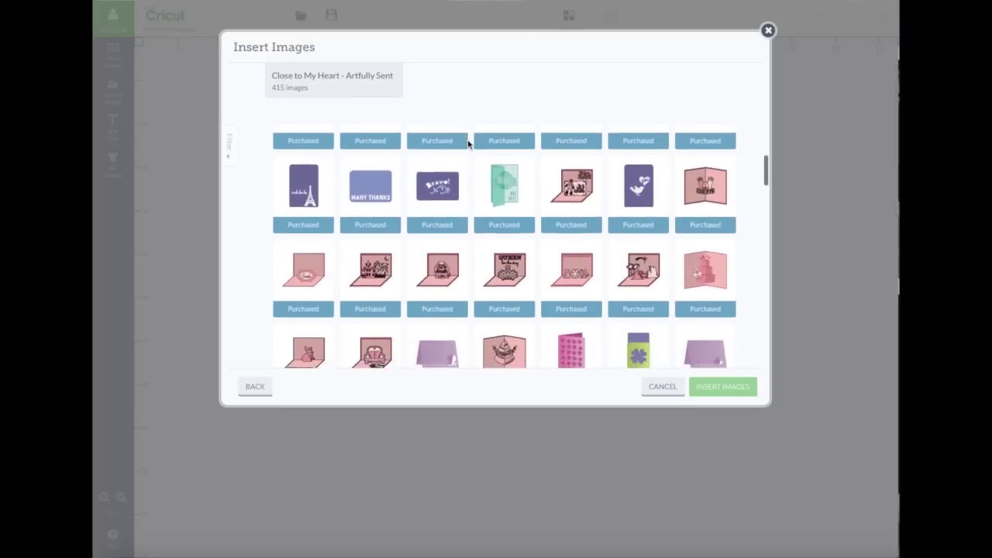
pyautogui.scroll(-10, 468, 144)
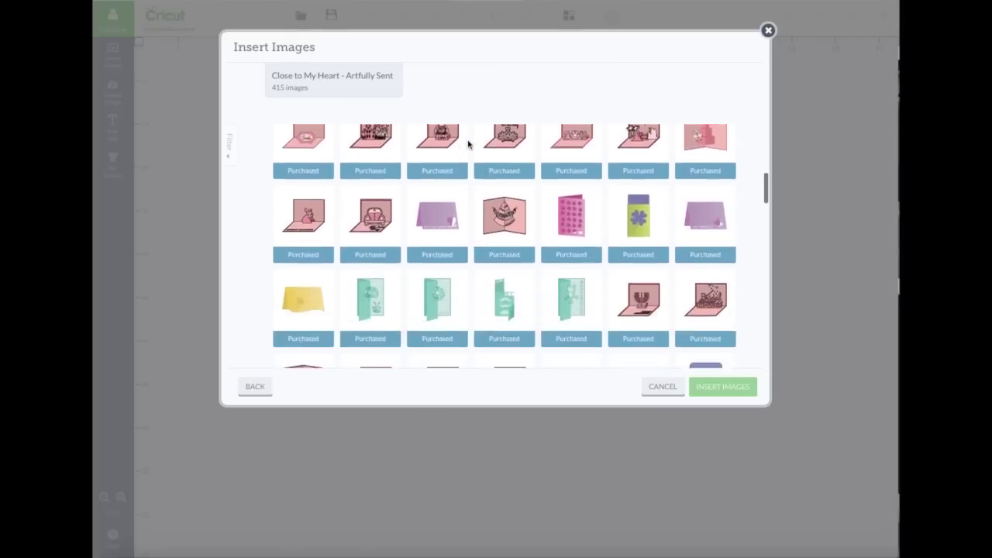
pyautogui.scroll(-5, 468, 144)
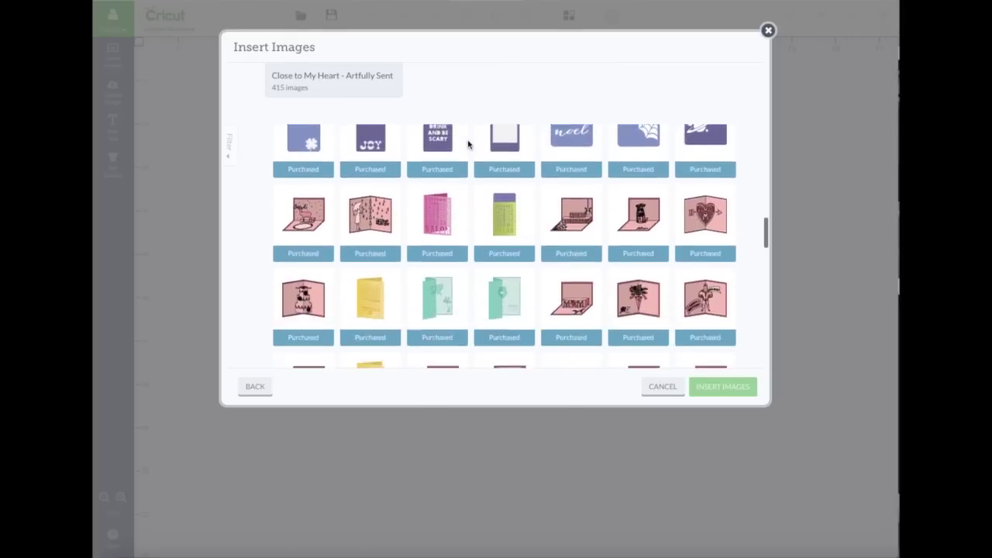
pyautogui.scroll(-3, 468, 144)
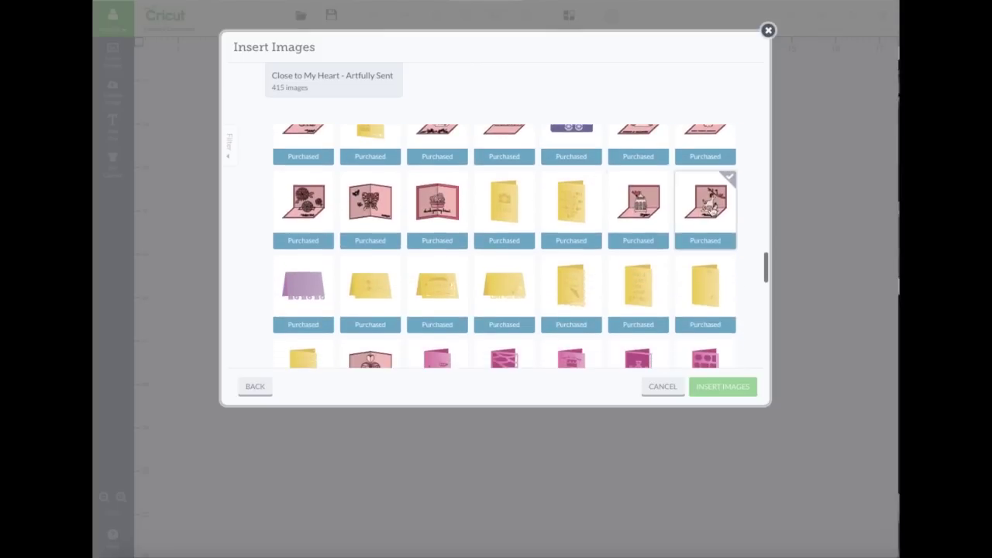
pyautogui.click(709, 204)
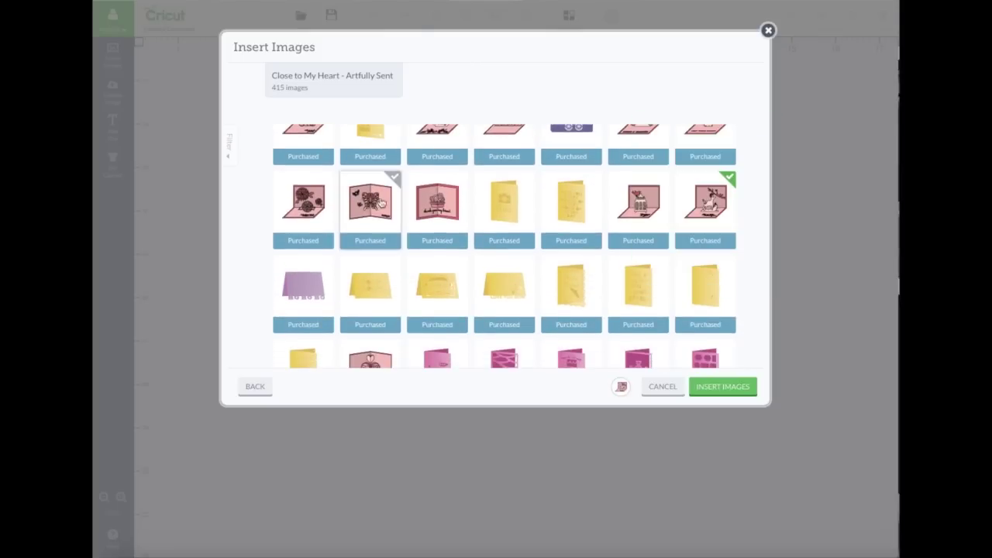
pyautogui.moveTo(376, 200)
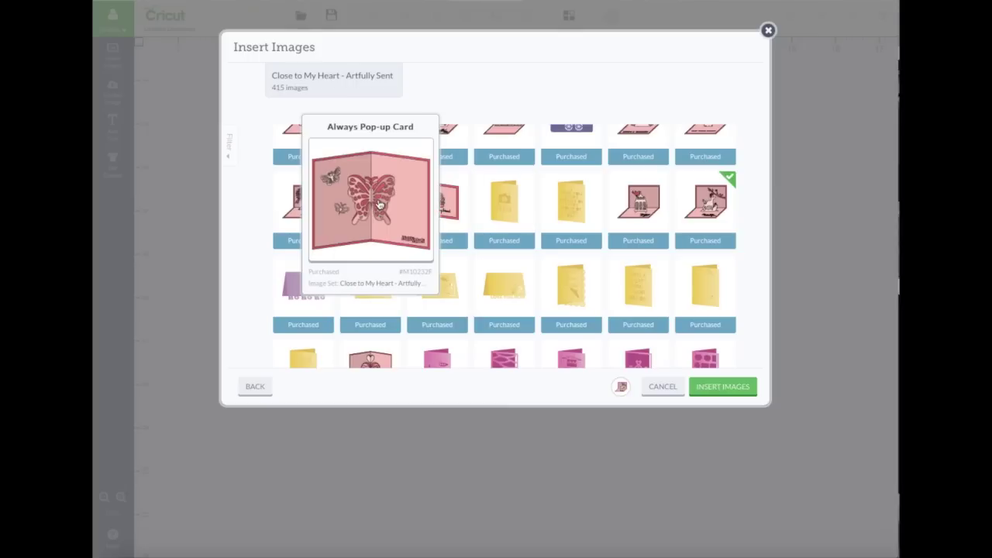
pyautogui.click(380, 203)
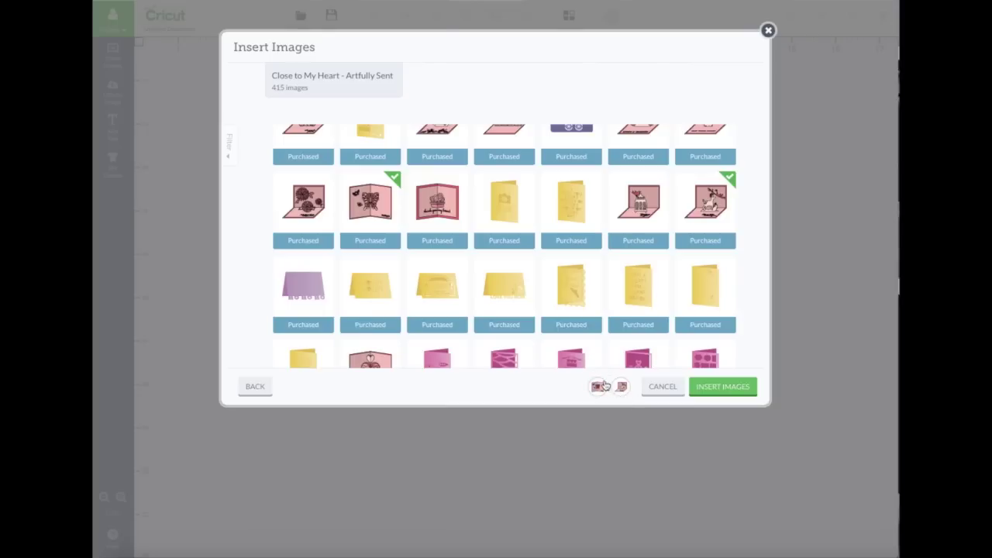
pyautogui.click(517, 215)
pyautogui.moveTo(517, 216)
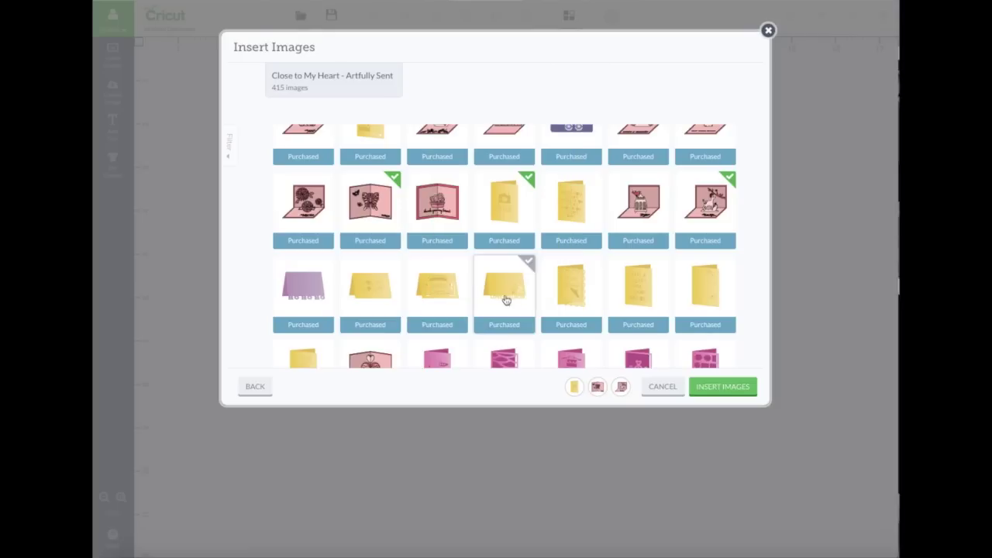
pyautogui.scroll(-1, 444, 310)
pyautogui.scroll(-1, 447, 308)
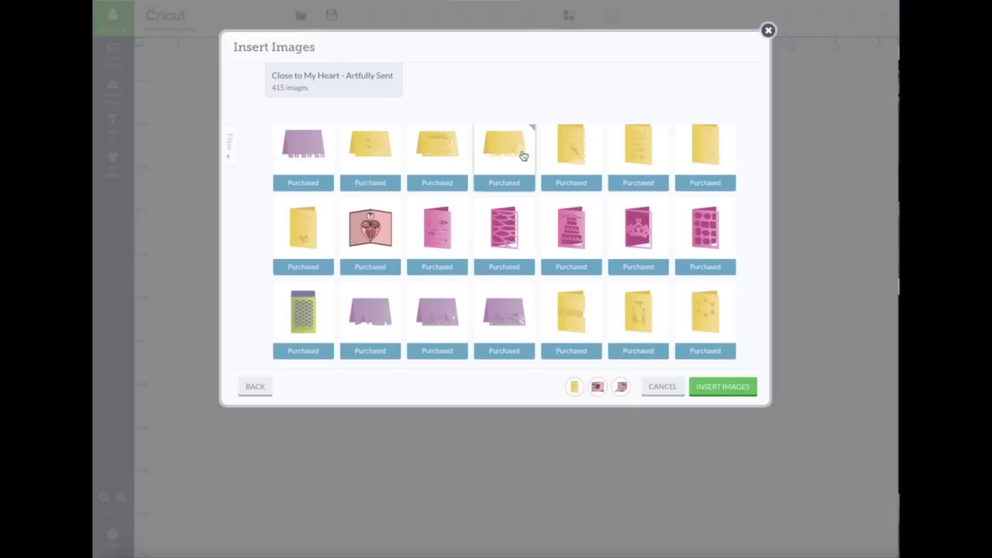
pyautogui.moveTo(506, 158)
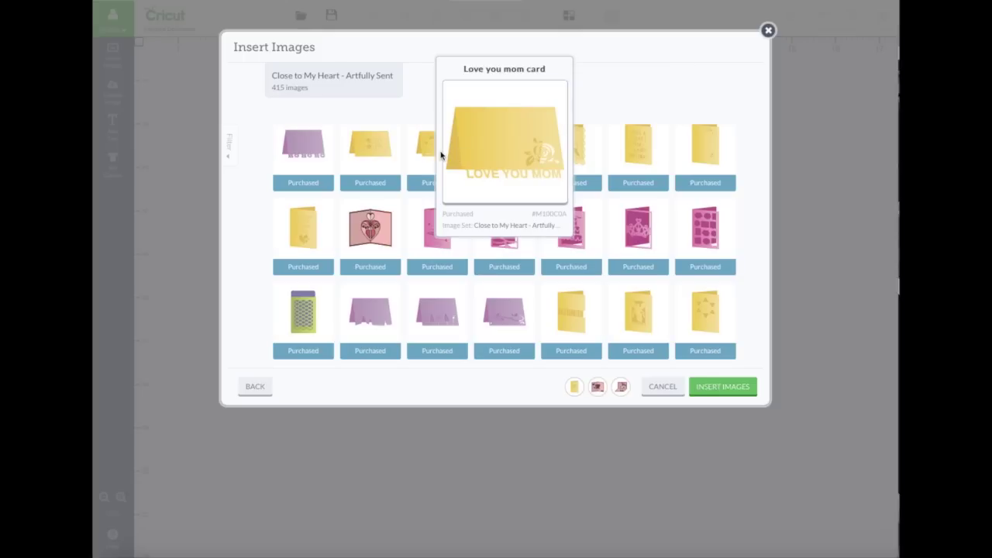
pyautogui.moveTo(435, 157)
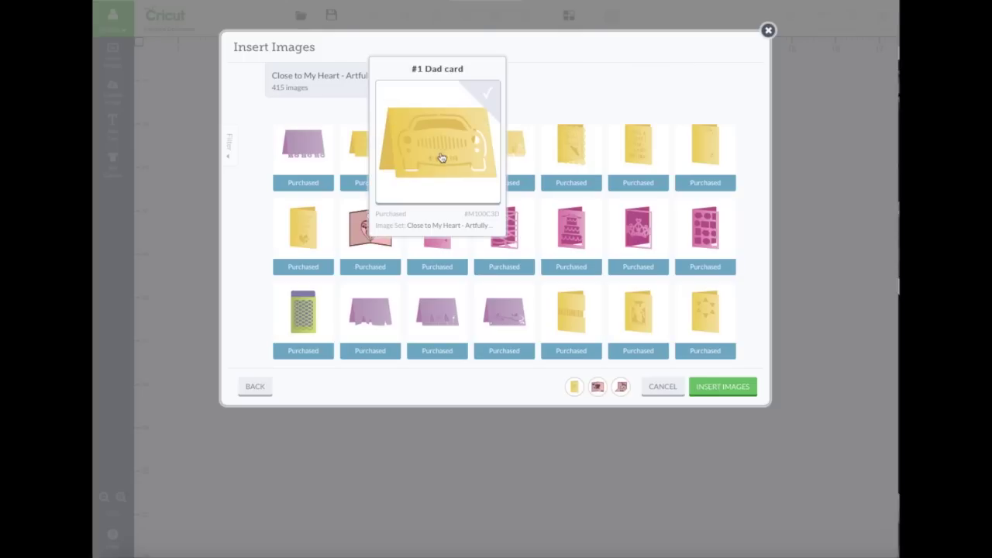
pyautogui.click(571, 160)
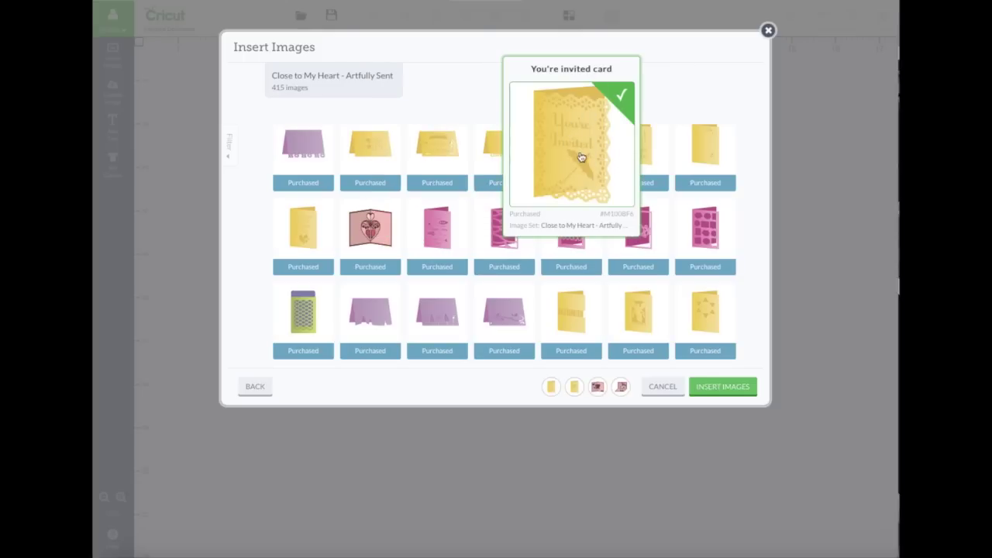
pyautogui.click(626, 103)
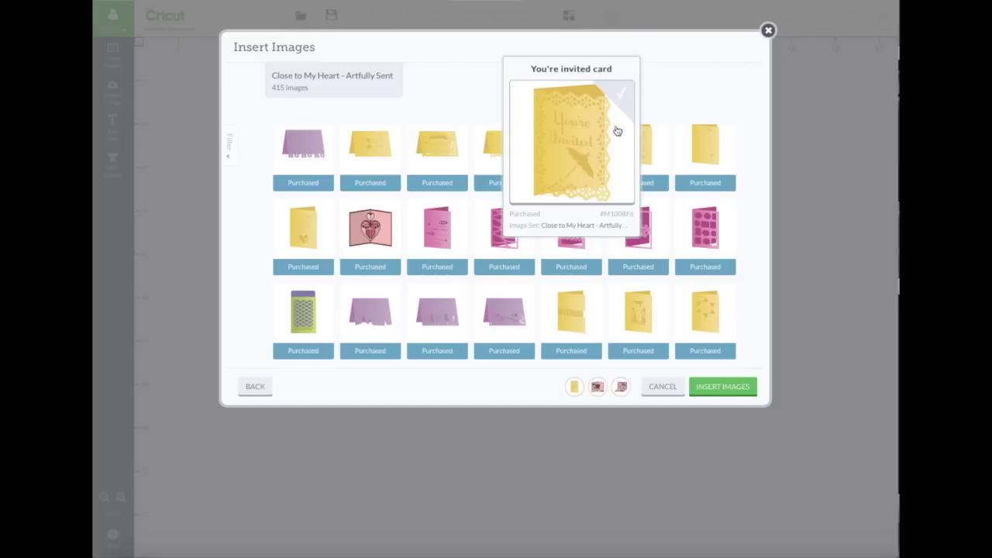
pyautogui.moveTo(656, 155)
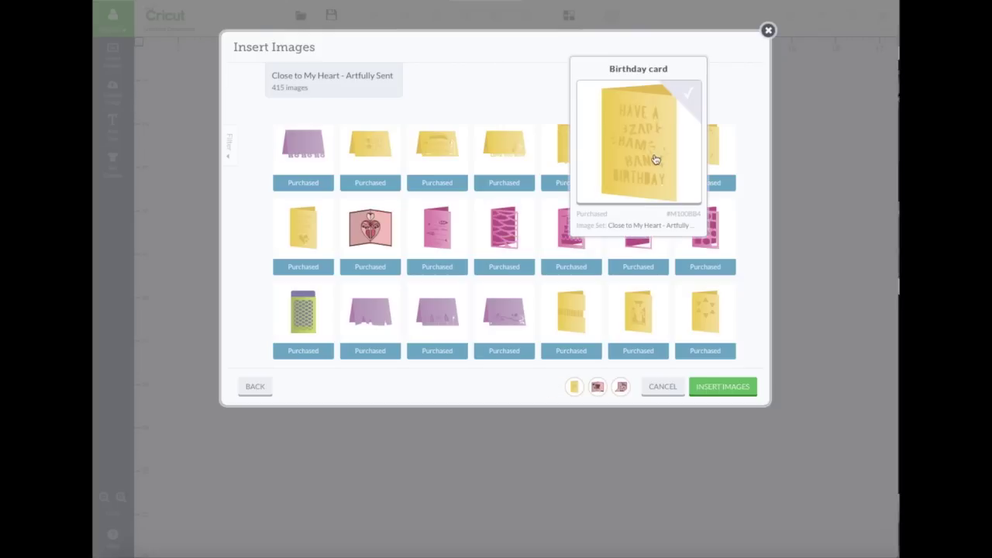
pyautogui.click(673, 170)
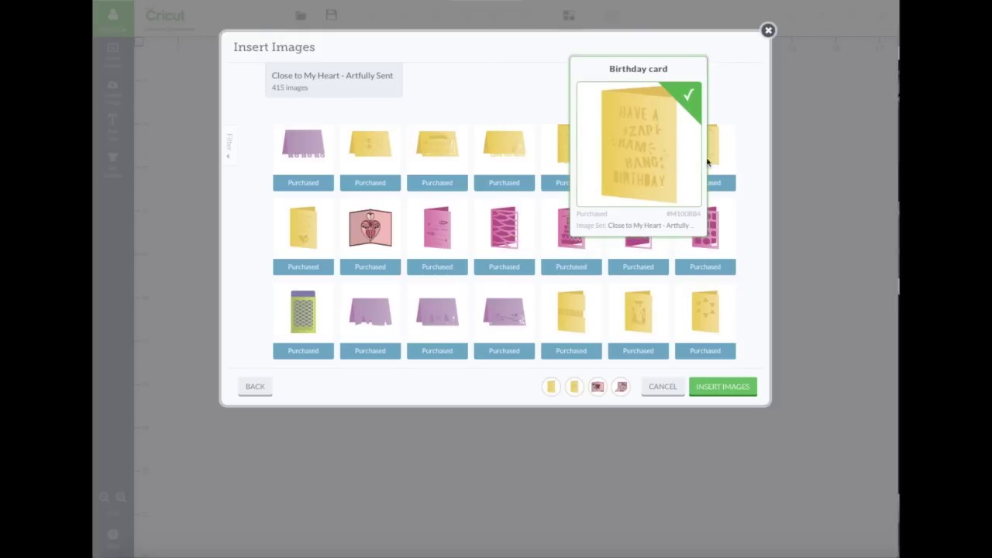
pyautogui.click(662, 153)
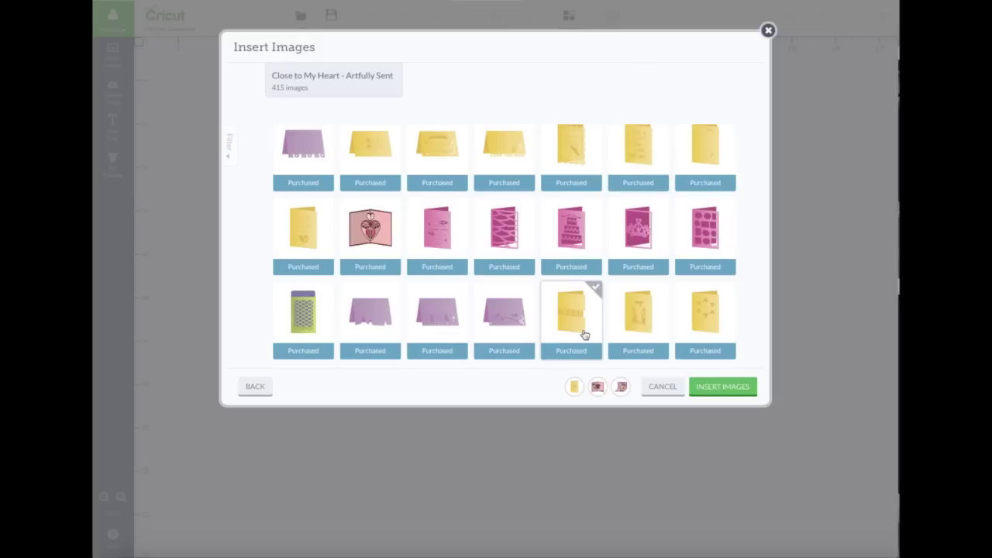
pyautogui.moveTo(585, 331)
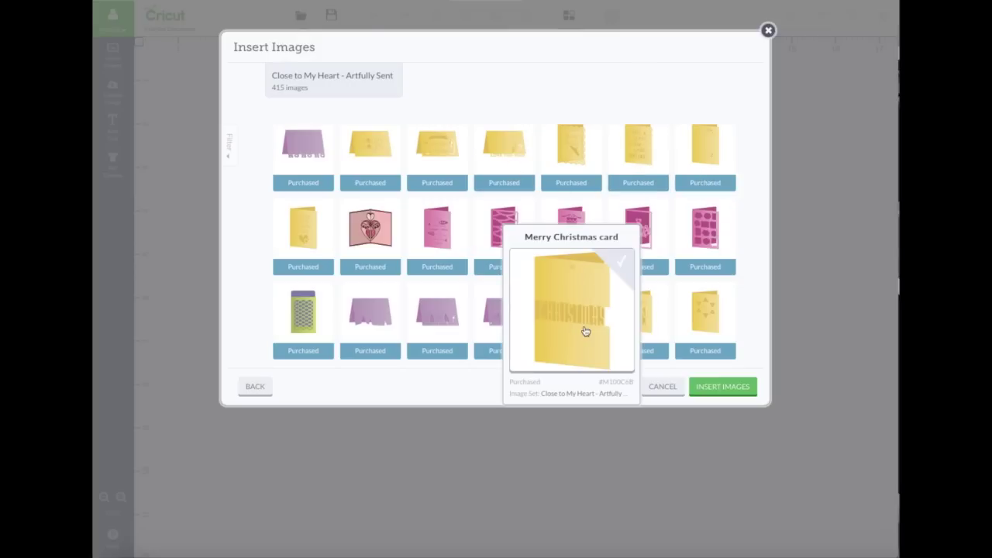
pyautogui.click(654, 317)
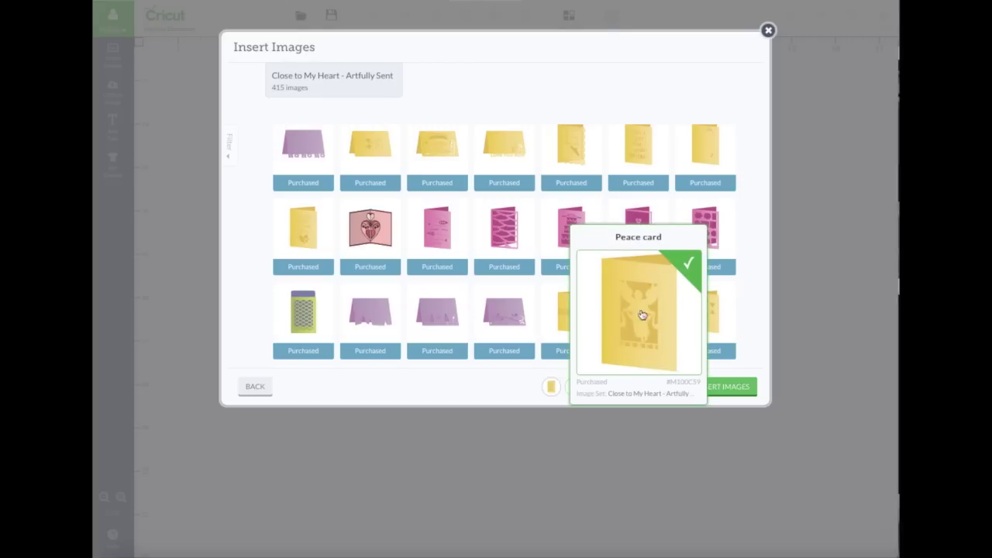
pyautogui.click(686, 265)
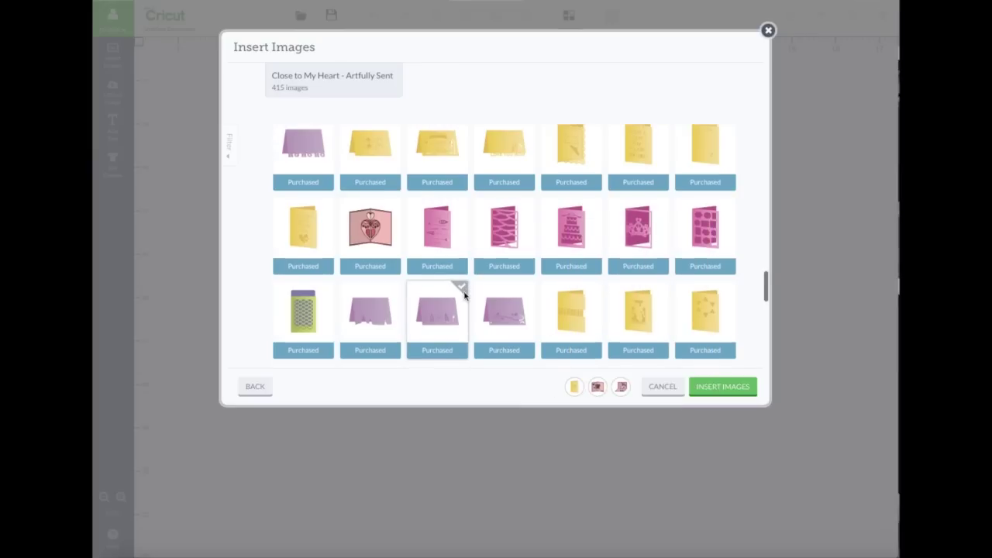
# Step: Preview the pink folded cards, and add the Chain Link Sleeve Card to the images selected for insertion
pyautogui.scroll(-1, 463, 295)
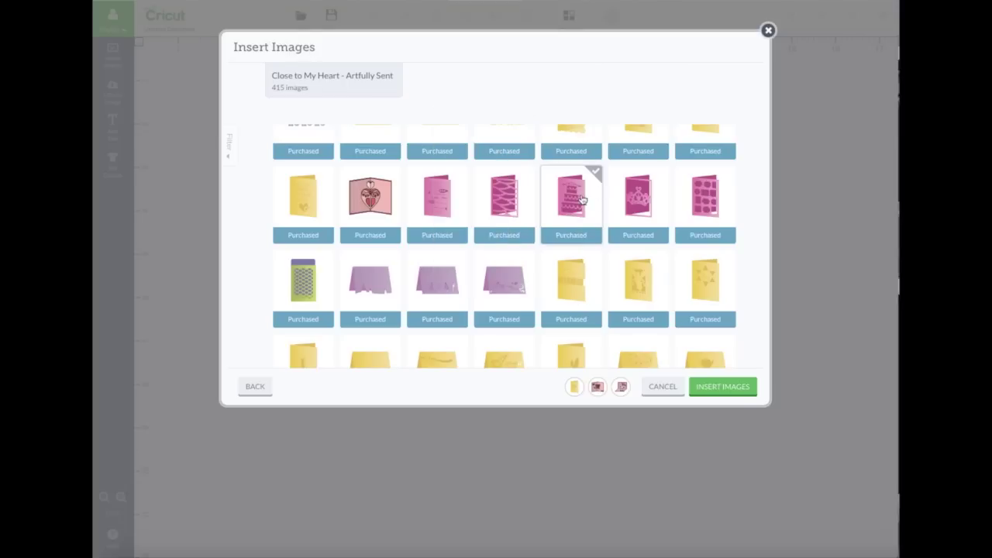
pyautogui.moveTo(581, 200)
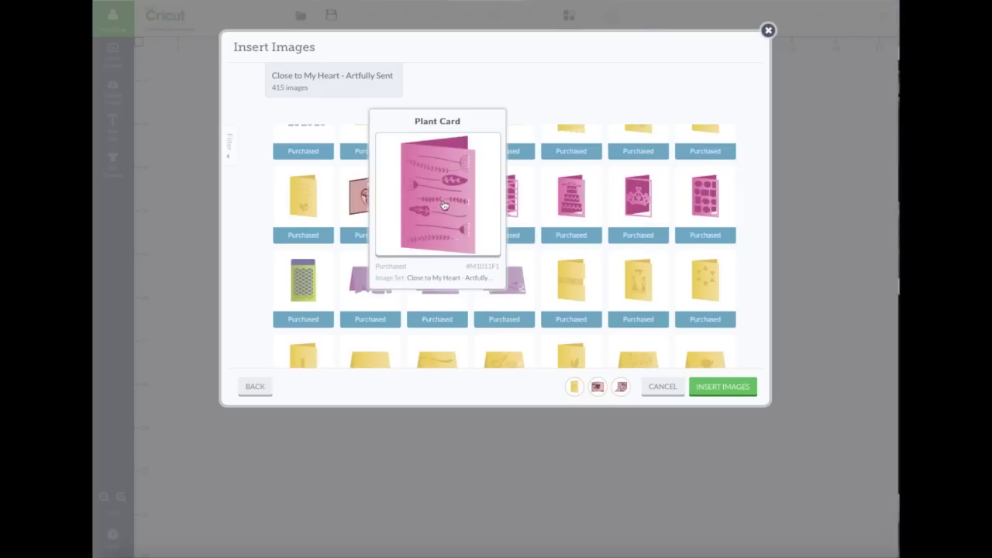
pyautogui.moveTo(304, 289)
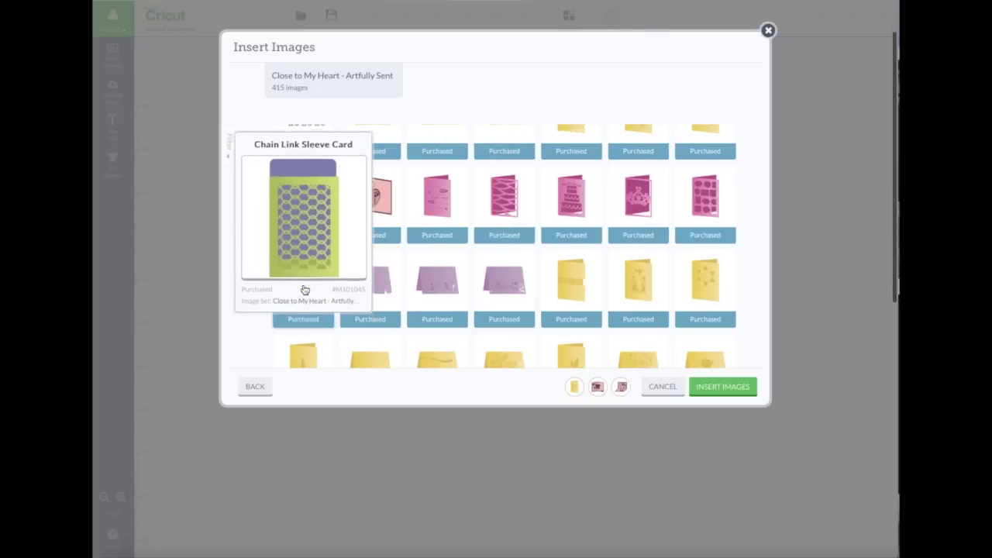
pyautogui.click(310, 236)
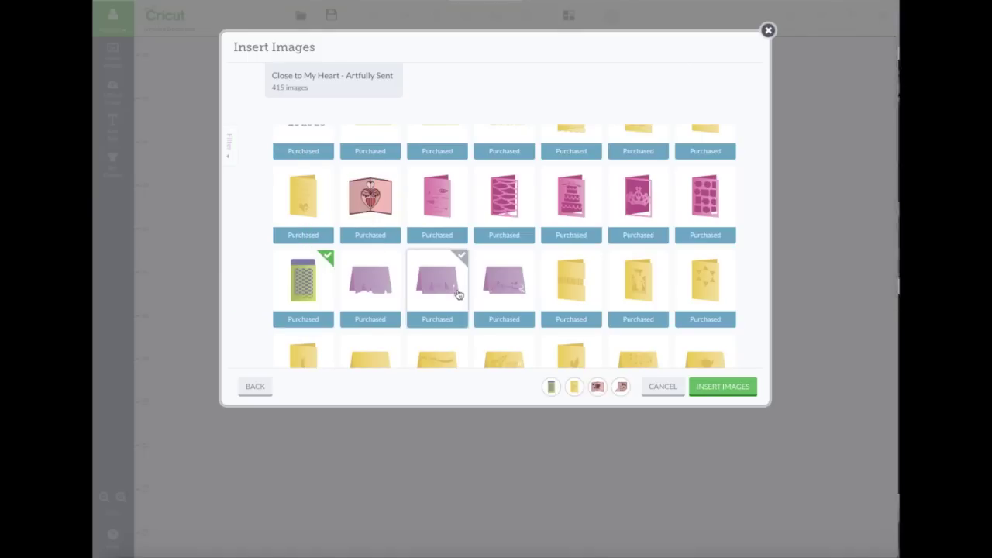
# Step: Add the green sleeve card with wavy horizontal cutouts from the Artfully Sent set to the images selected for insertion
pyautogui.moveTo(456, 297)
pyautogui.scroll(-10, 455, 297)
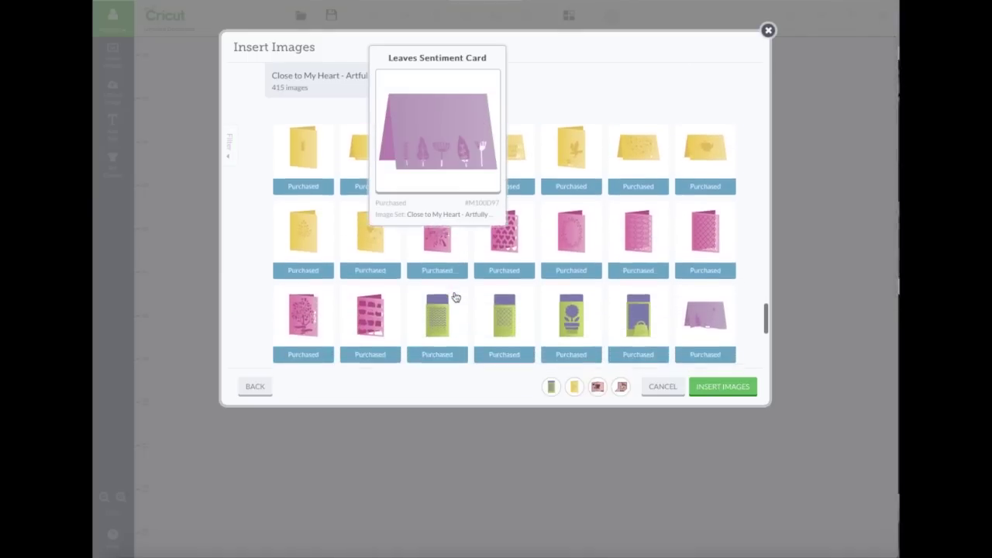
pyautogui.scroll(-3, 456, 297)
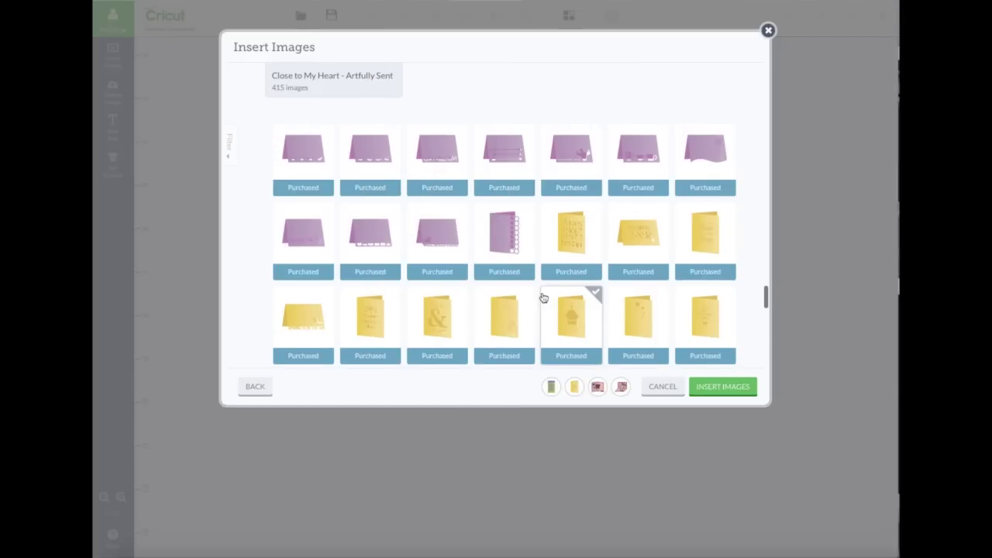
pyautogui.scroll(-1, 542, 297)
pyautogui.moveTo(543, 298)
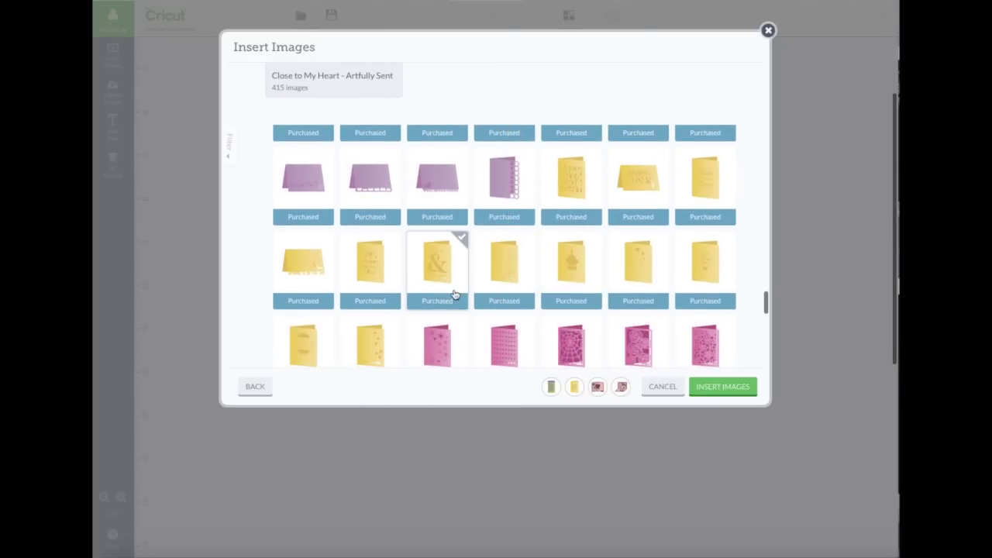
pyautogui.scroll(-2, 455, 295)
pyautogui.scroll(-3, 455, 294)
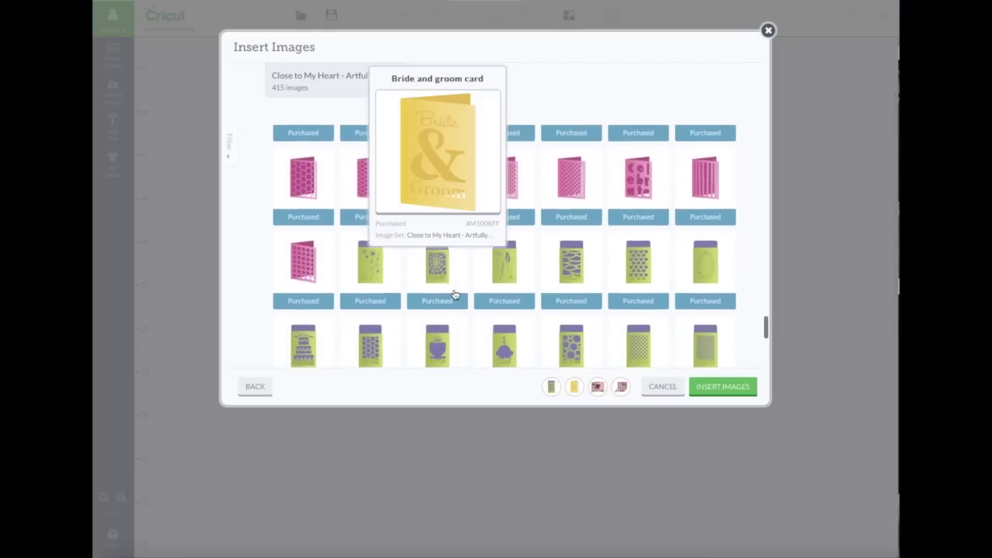
pyautogui.scroll(-1, 453, 289)
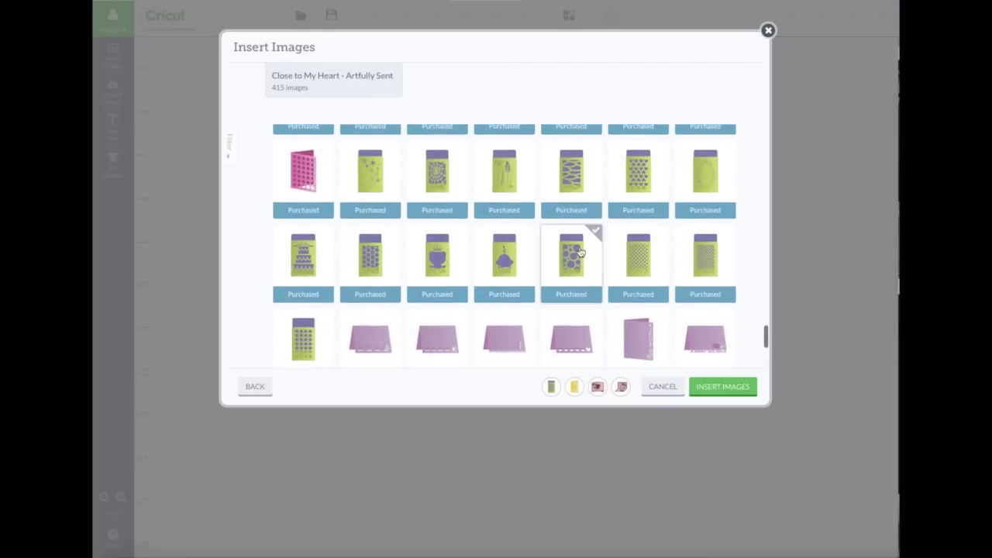
pyautogui.click(573, 194)
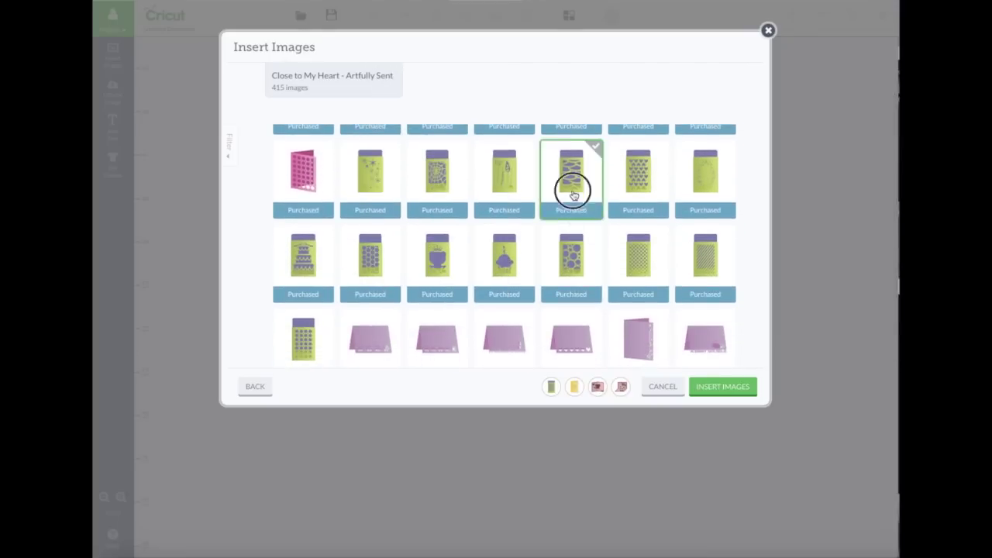
pyautogui.moveTo(574, 196)
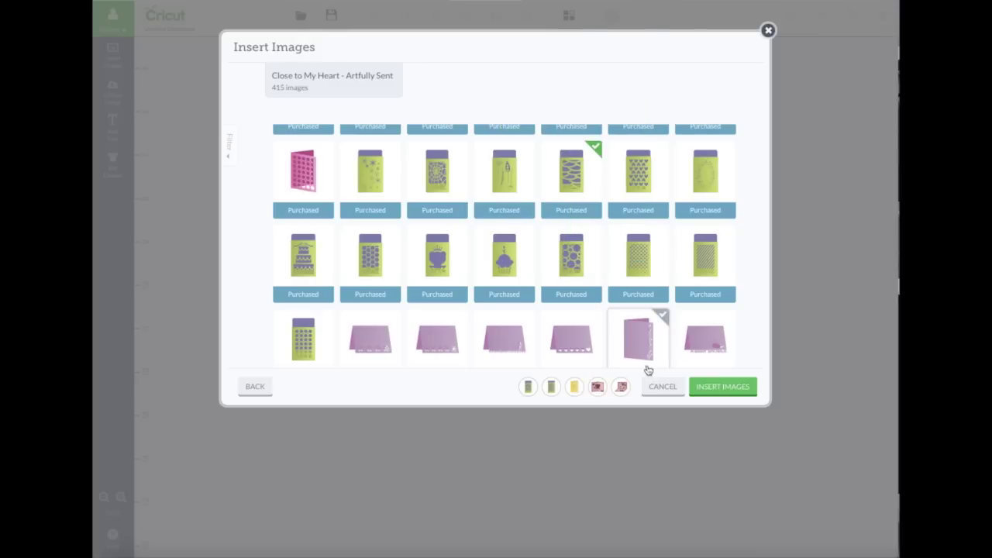
# Step: Add the 4X6 Pocket Card and the 3X4 Pocket Card to the images selected for insertion
pyautogui.moveTo(552, 319)
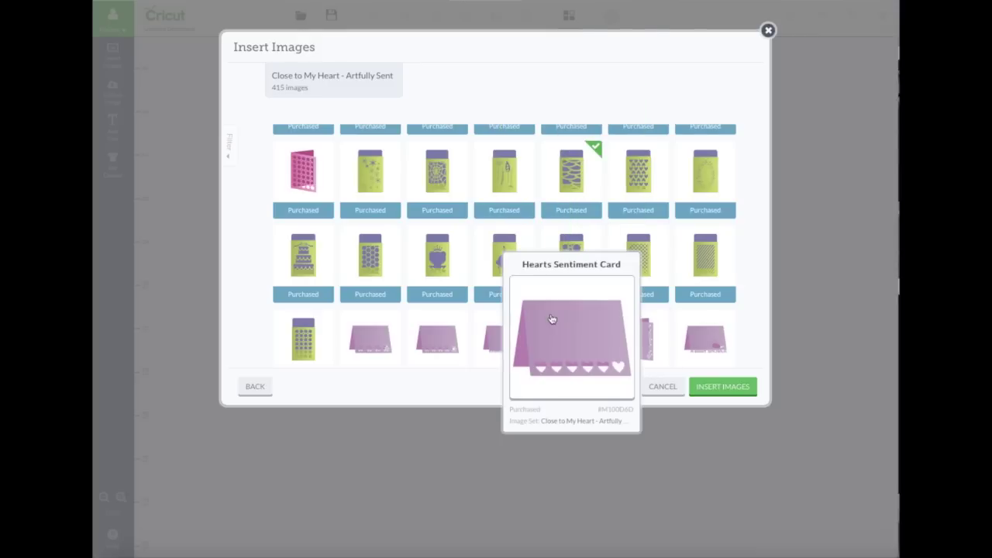
pyautogui.scroll(-3, 474, 316)
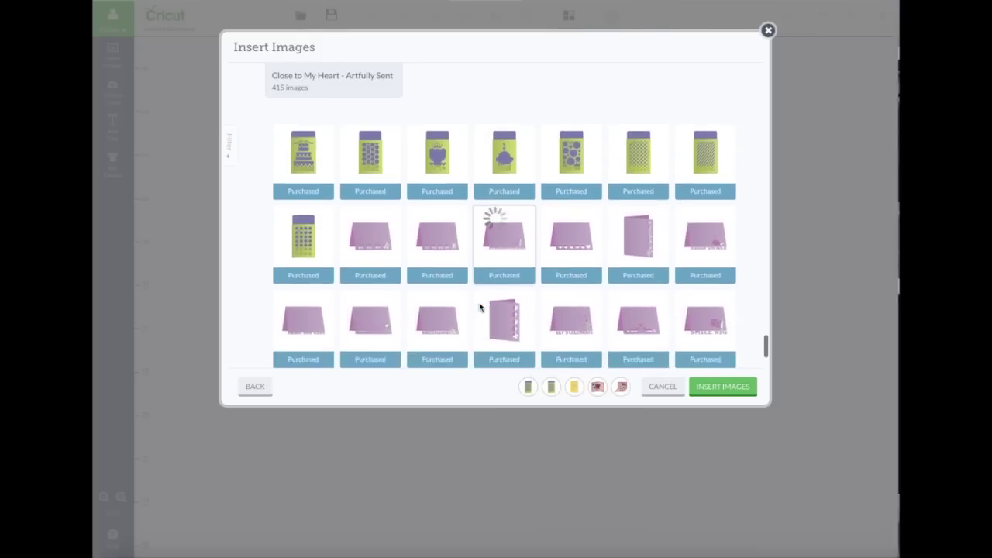
pyautogui.scroll(-2, 480, 307)
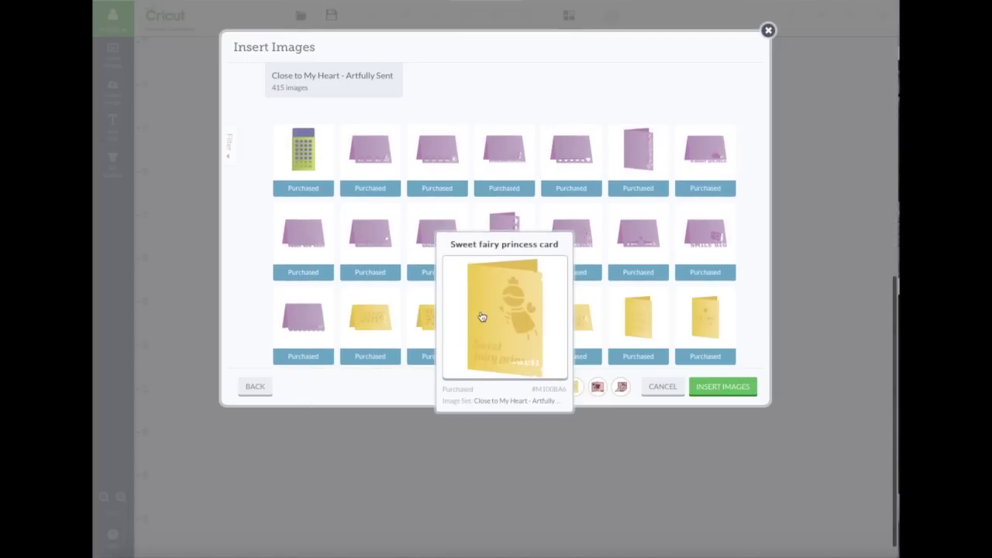
pyautogui.scroll(-5, 391, 281)
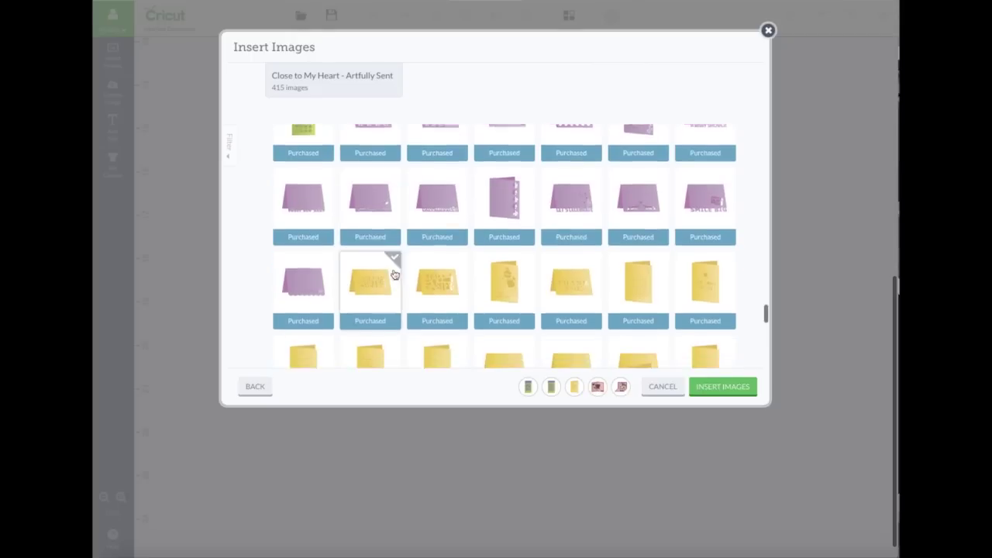
pyautogui.scroll(-2, 396, 270)
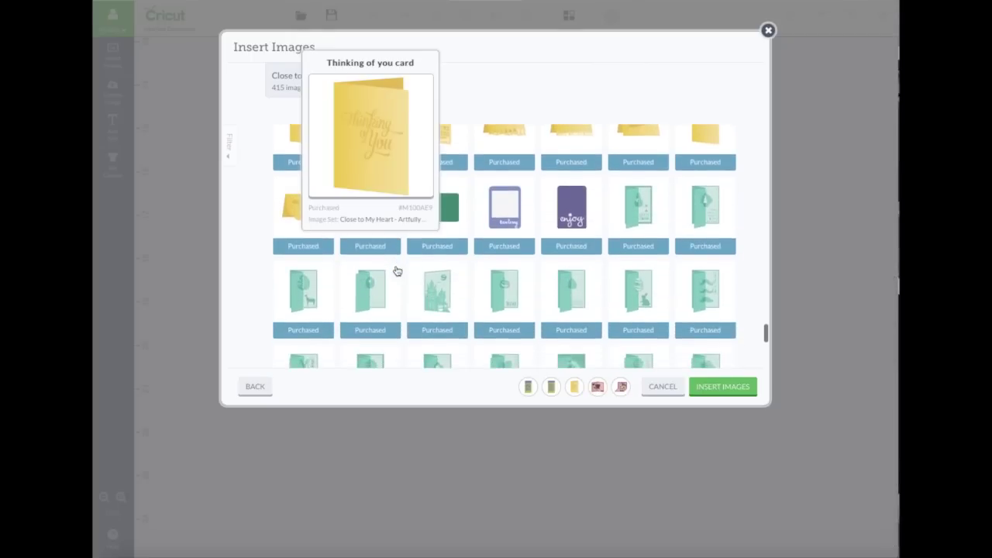
pyautogui.moveTo(432, 219)
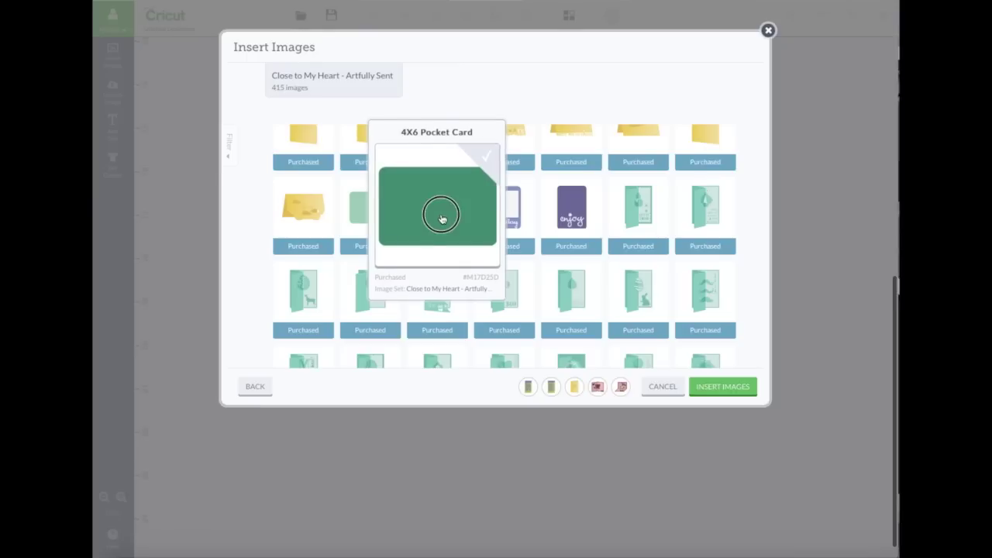
pyautogui.click(442, 219)
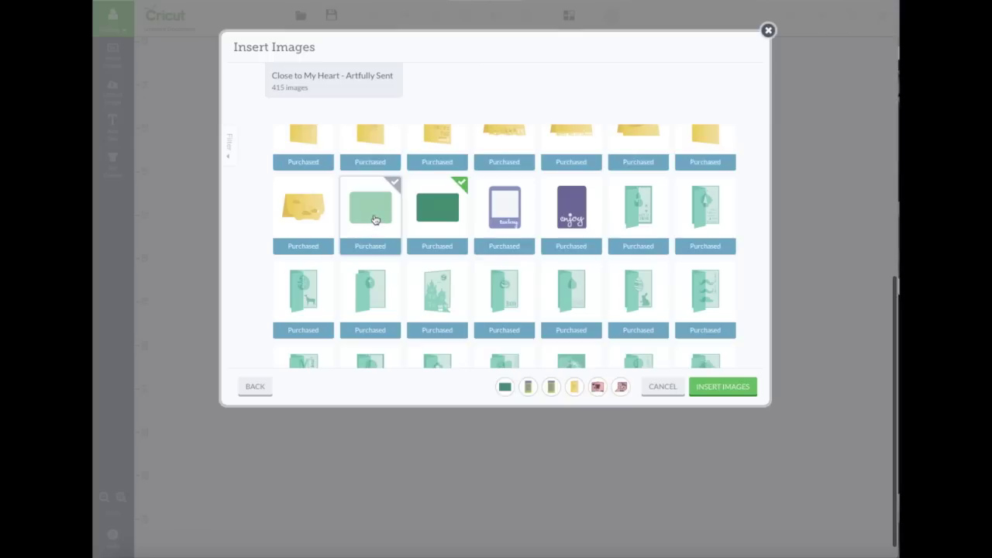
pyautogui.moveTo(370, 220)
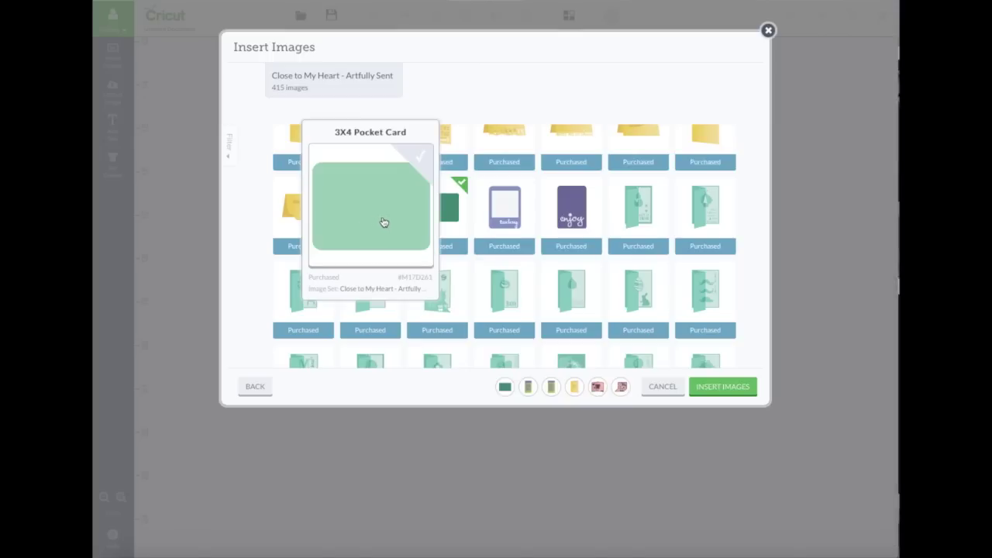
pyautogui.click(383, 222)
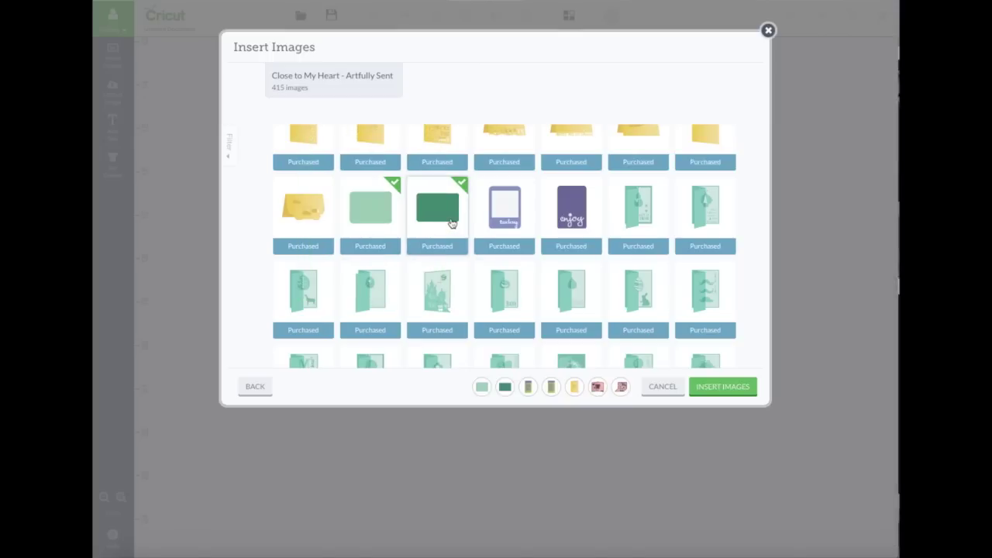
pyautogui.moveTo(451, 224)
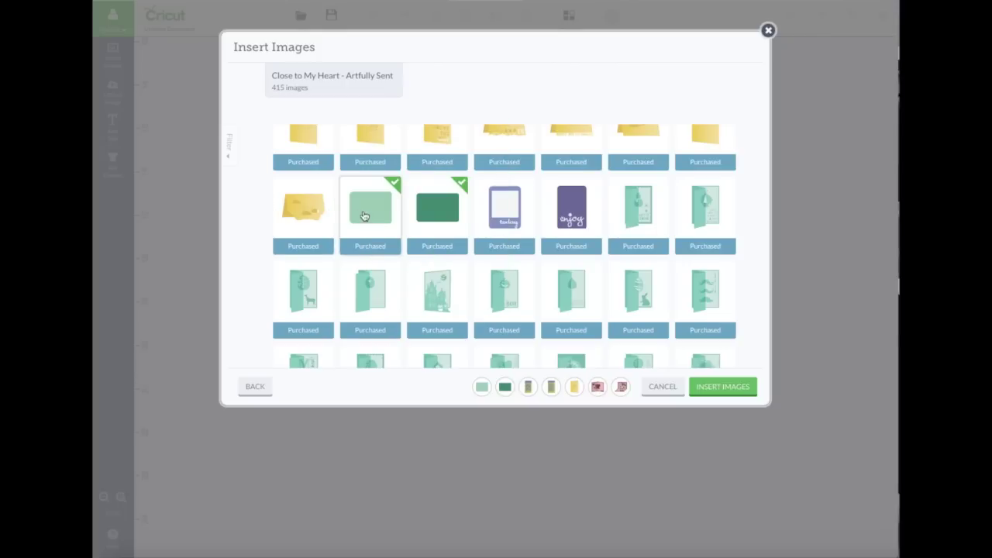
pyautogui.moveTo(378, 216)
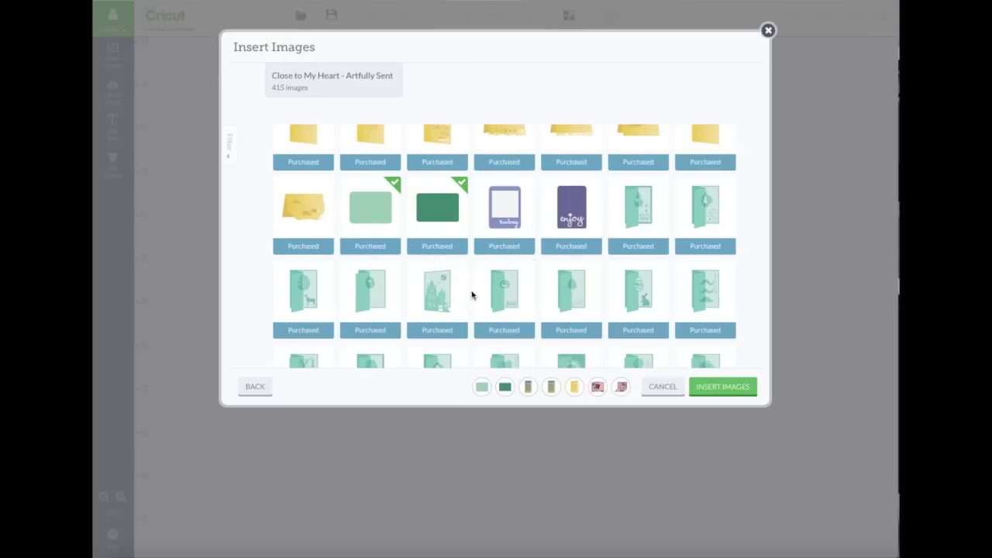
# Step: Select the 5X7 Envelope 13 and the scalloped envelope that is third in the row below it
pyautogui.scroll(-4, 473, 289)
pyautogui.scroll(-4, 473, 288)
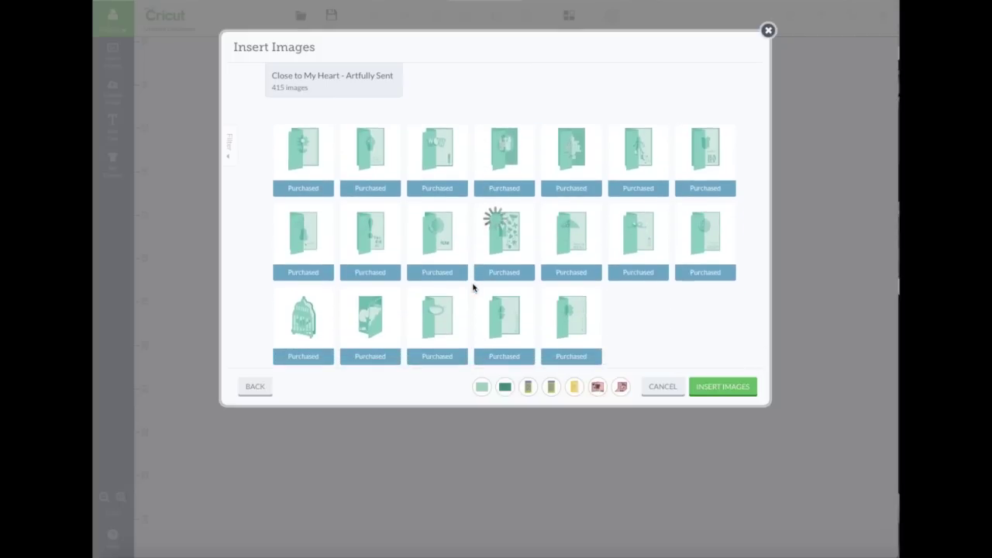
pyautogui.scroll(-5, 473, 288)
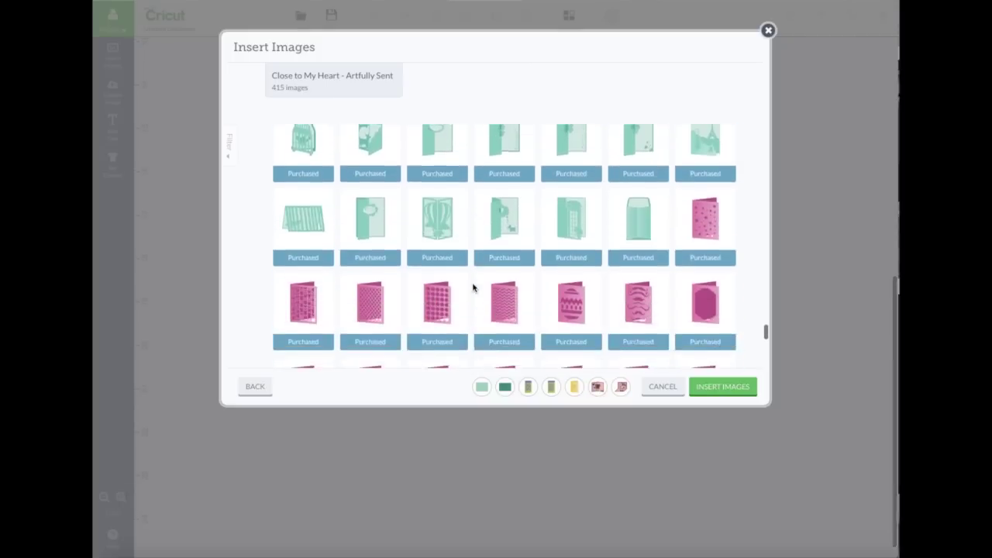
pyautogui.scroll(-10, 472, 288)
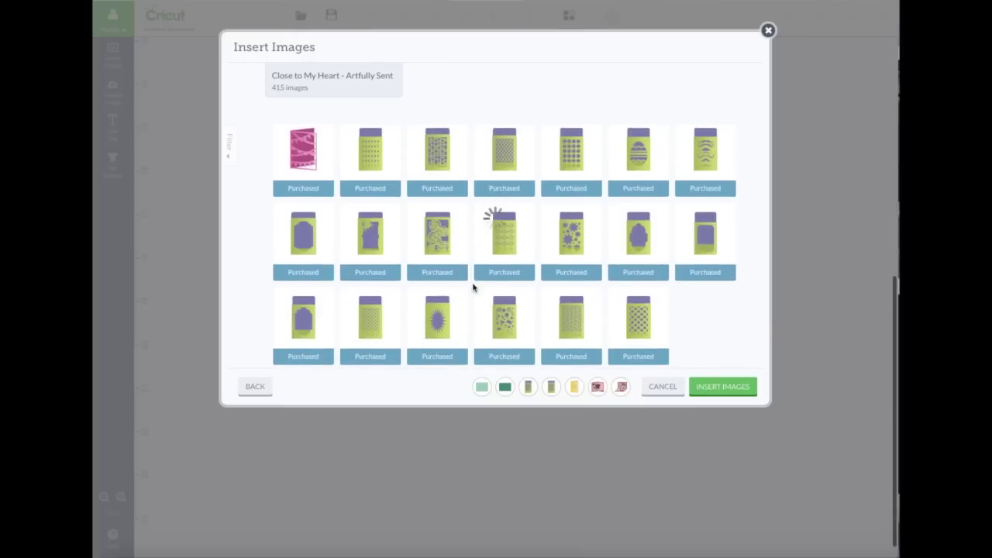
pyautogui.scroll(-5, 472, 289)
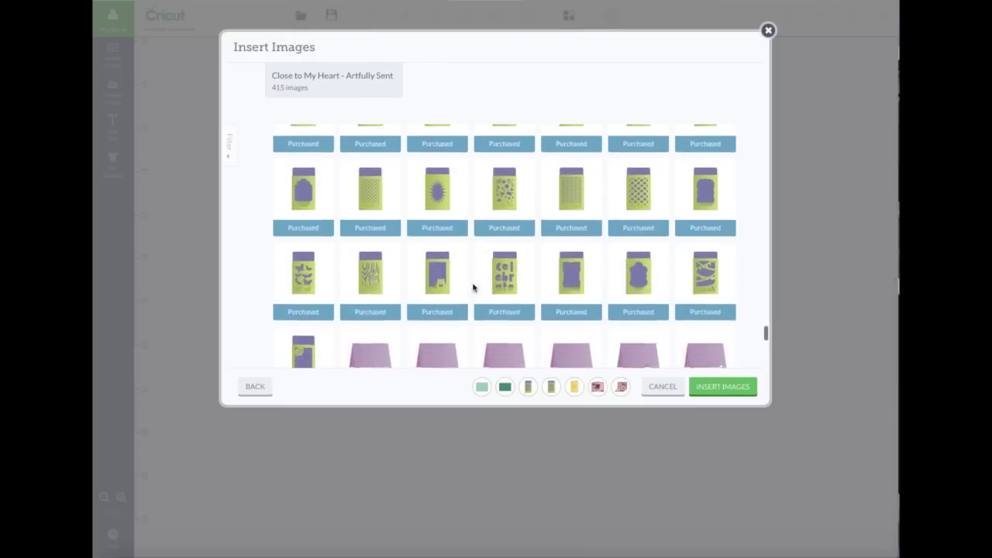
pyautogui.scroll(-4, 473, 289)
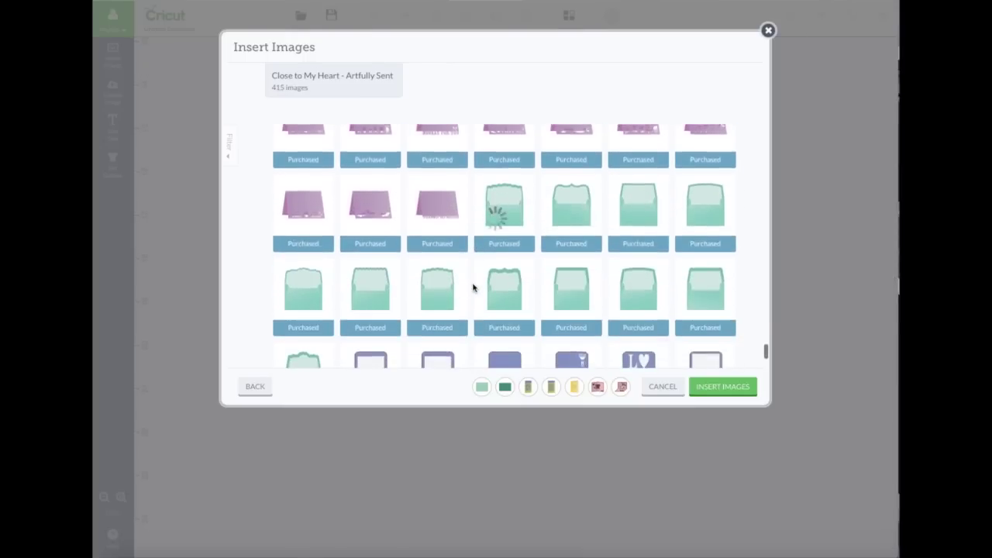
pyautogui.scroll(-1, 473, 288)
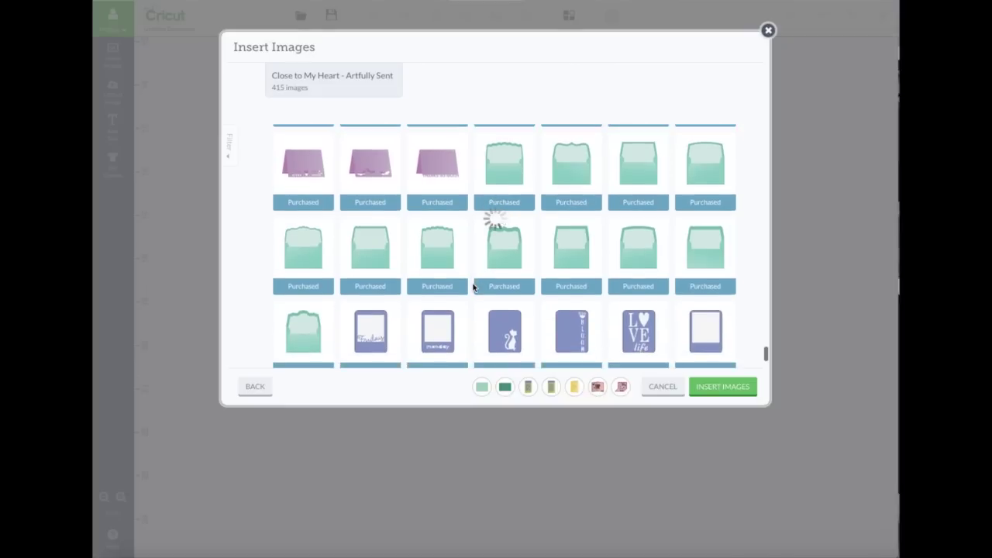
pyautogui.click(512, 177)
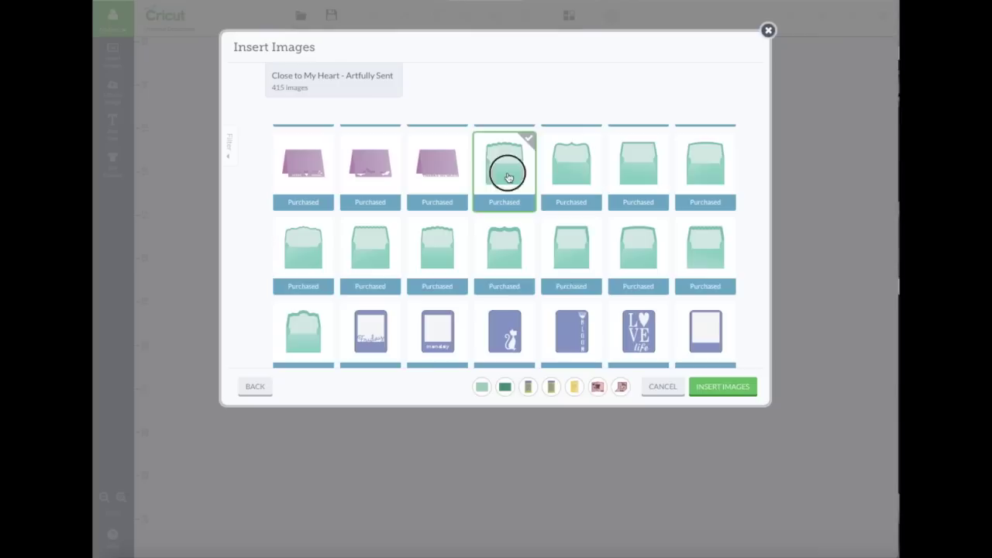
pyautogui.click(508, 180)
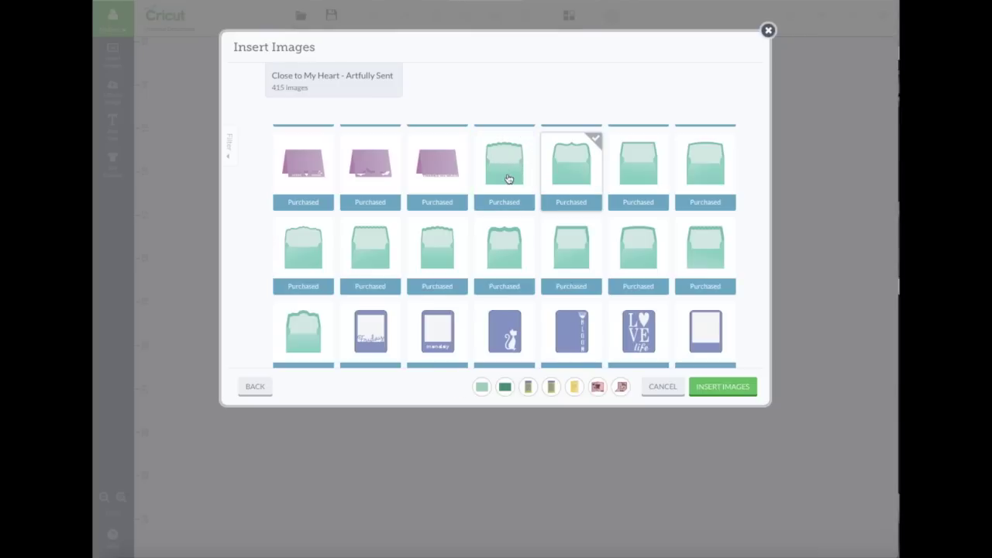
pyautogui.moveTo(508, 179)
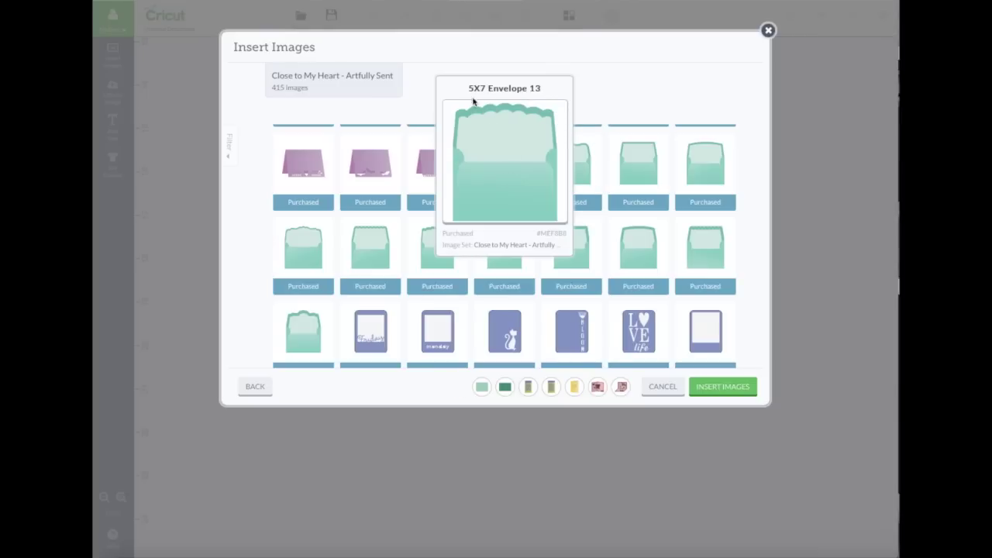
pyautogui.click(508, 165)
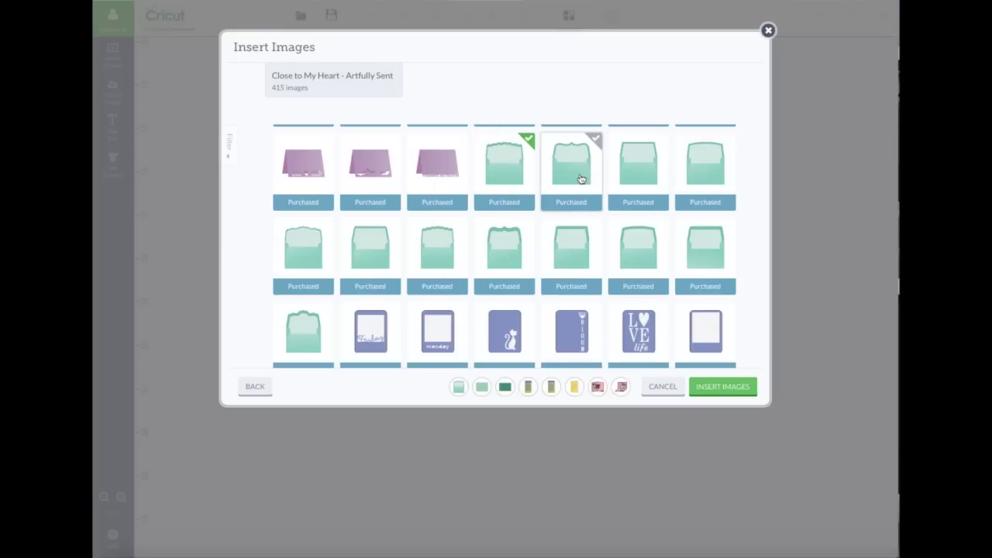
pyautogui.click(447, 257)
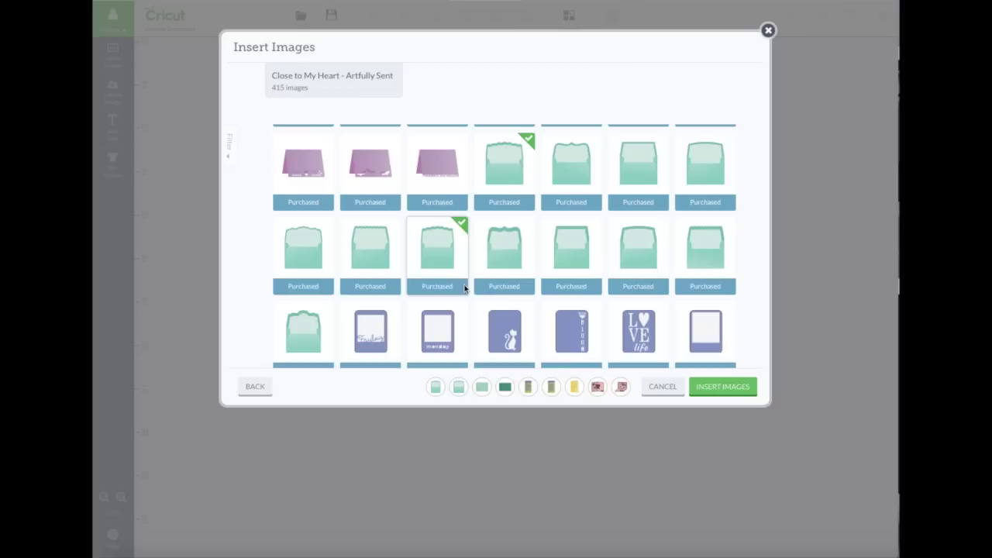
# Step: Remove the sleeve card with wavy cutouts from the selected images and insert the remaining ones into the project
pyautogui.scroll(-6, 489, 308)
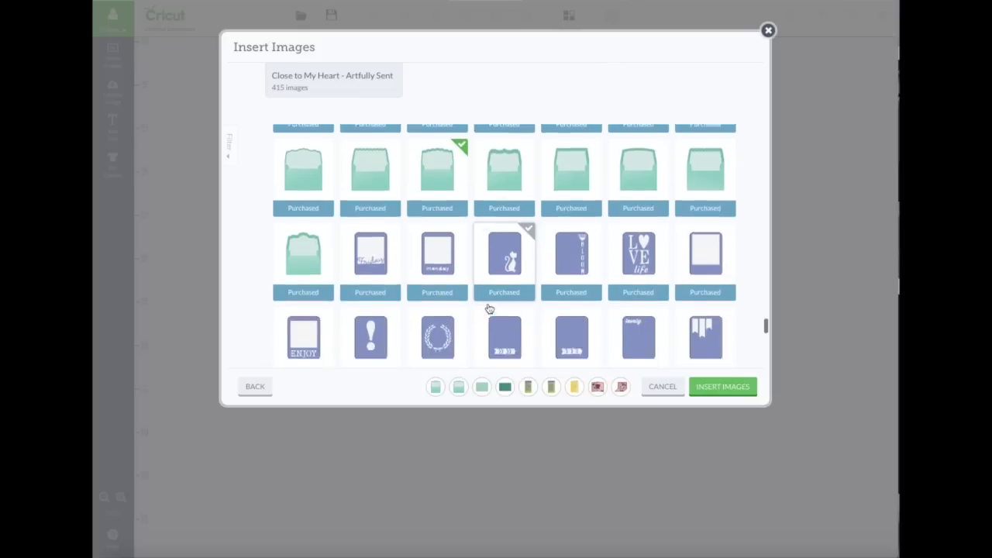
pyautogui.scroll(-5, 489, 309)
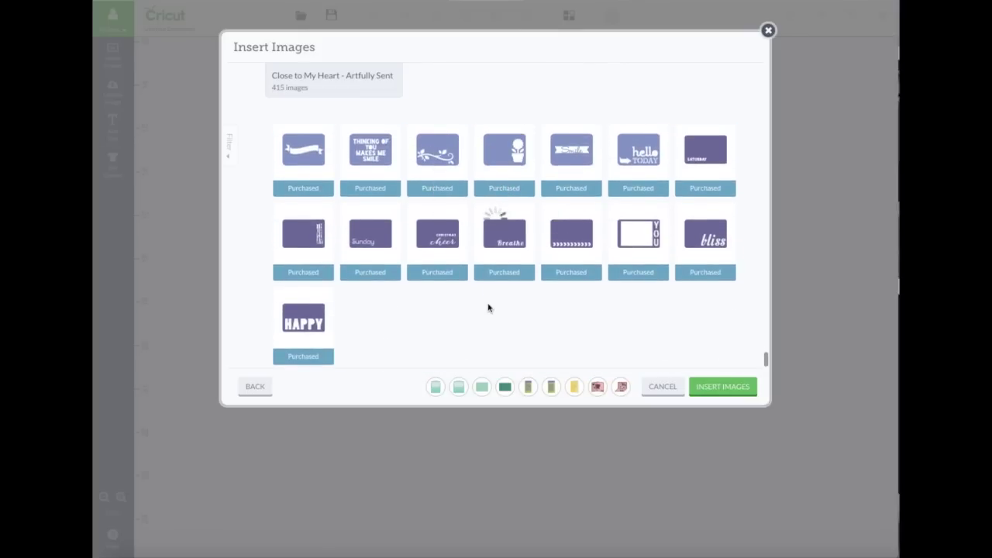
pyautogui.scroll(1, 488, 308)
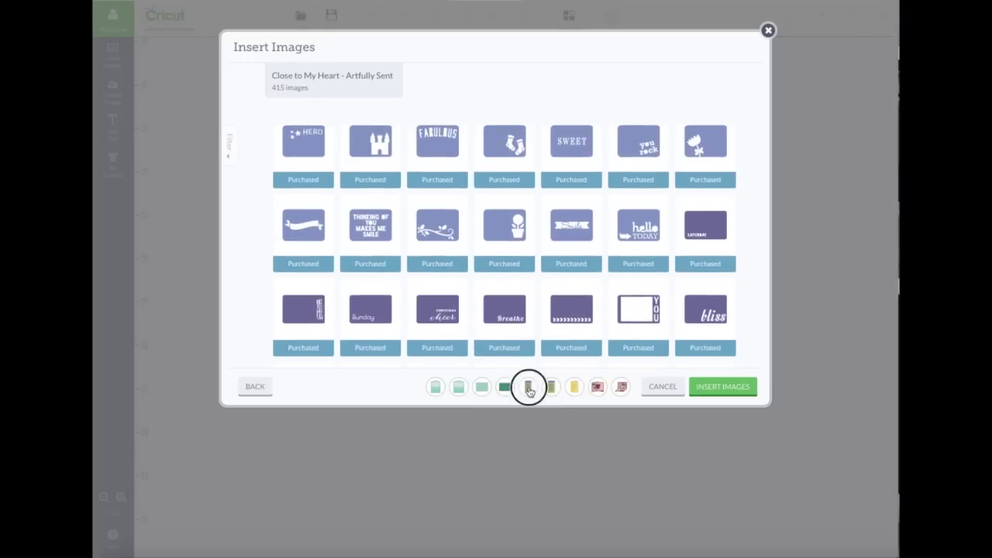
pyautogui.click(528, 388)
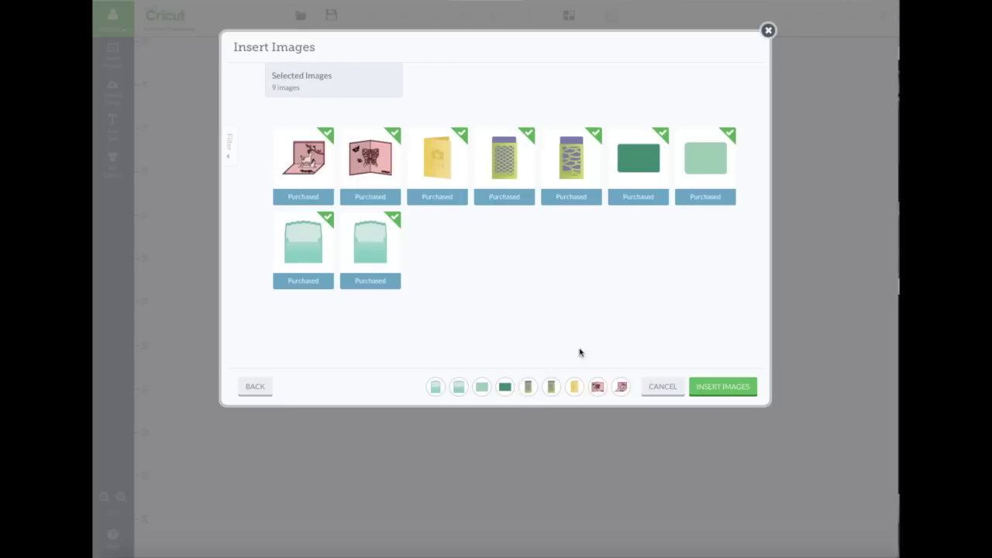
pyautogui.click(594, 133)
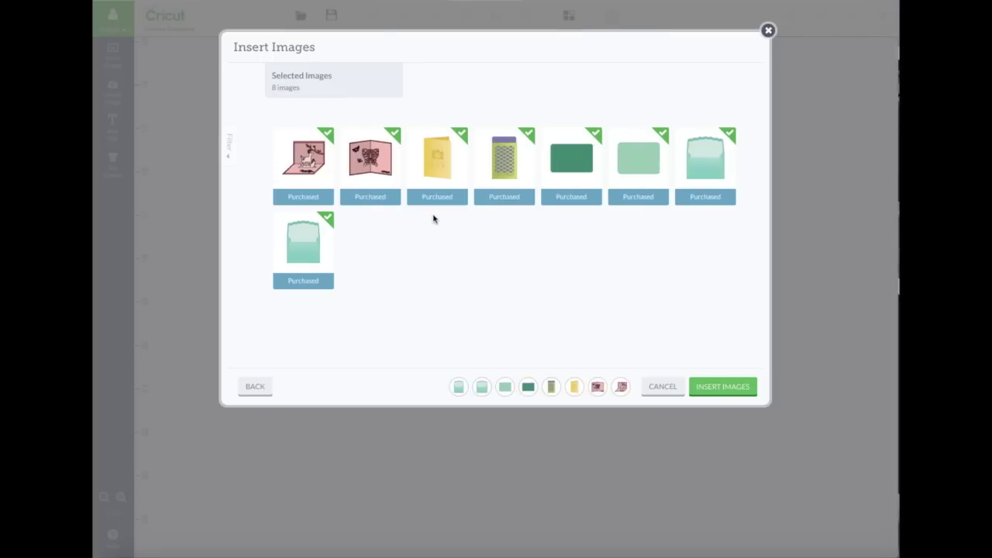
pyautogui.click(739, 387)
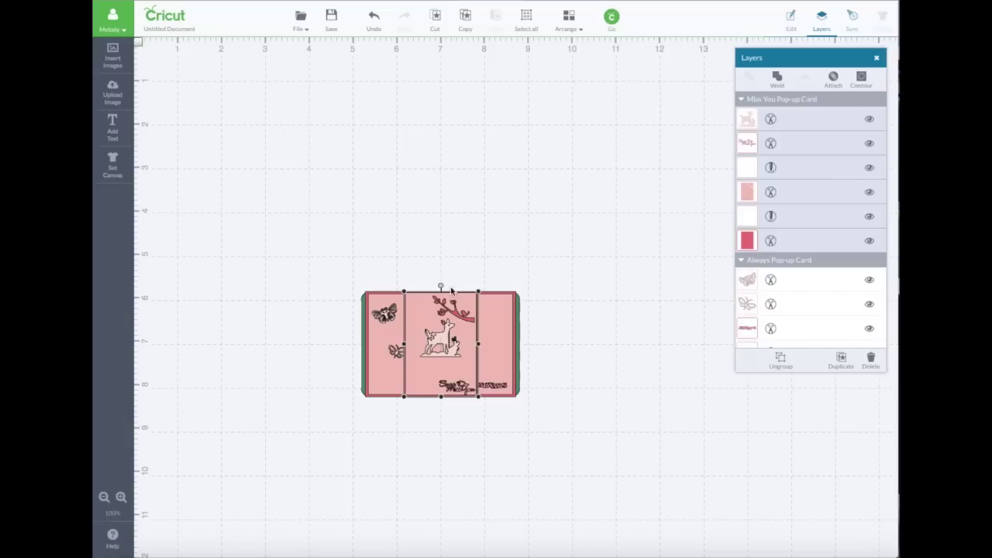
# Step: Spread out the stacked images, placing the deer and butterfly cards near the canvas's upper edge and the yellow card, green cards and envelopes farther down
pyautogui.moveTo(474, 349); pyautogui.dragTo(305, 119)
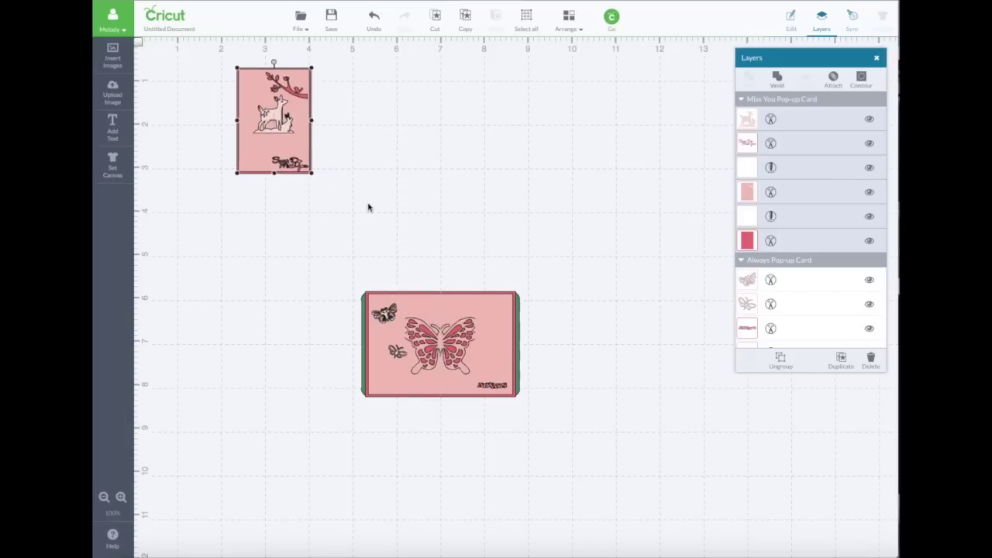
pyautogui.moveTo(482, 311); pyautogui.dragTo(465, 87)
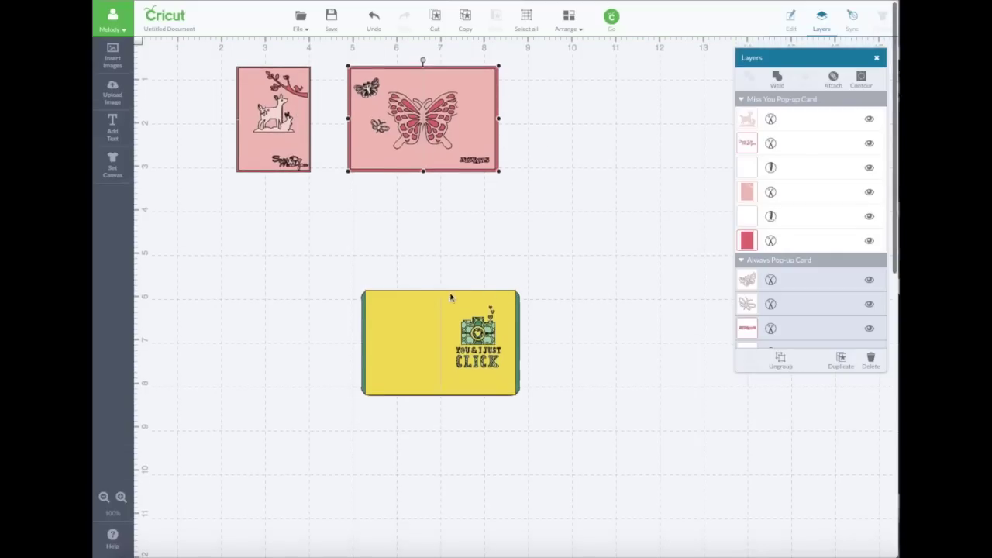
pyautogui.moveTo(392, 302); pyautogui.dragTo(671, 409)
pyautogui.moveTo(450, 342); pyautogui.dragTo(712, 413)
pyautogui.moveTo(525, 361); pyautogui.dragTo(730, 408)
pyautogui.moveTo(502, 345); pyautogui.dragTo(707, 399)
pyautogui.moveTo(452, 348); pyautogui.dragTo(614, 381)
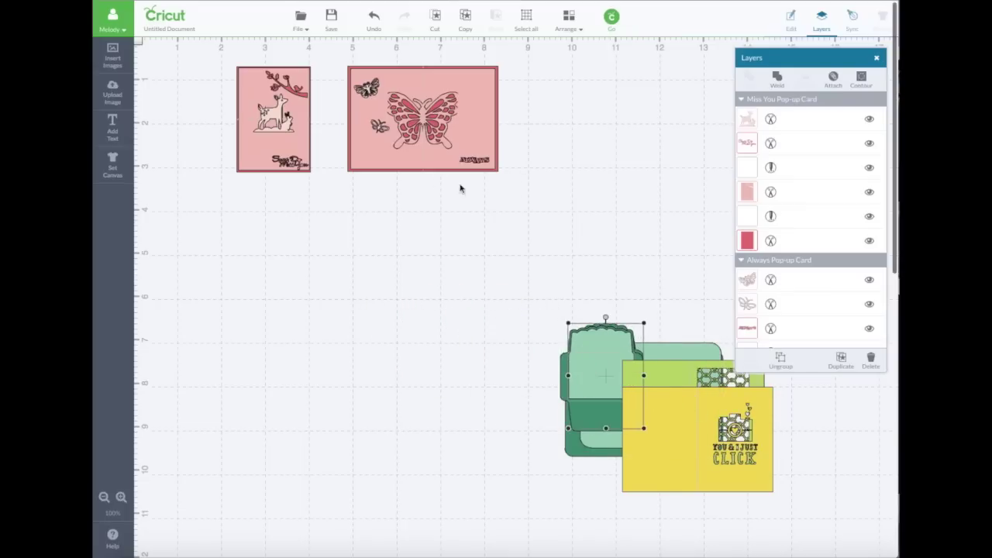
# Step: Show the size and position settings for the selected scalloped envelope and place them beside the layers list
pyautogui.click(791, 22)
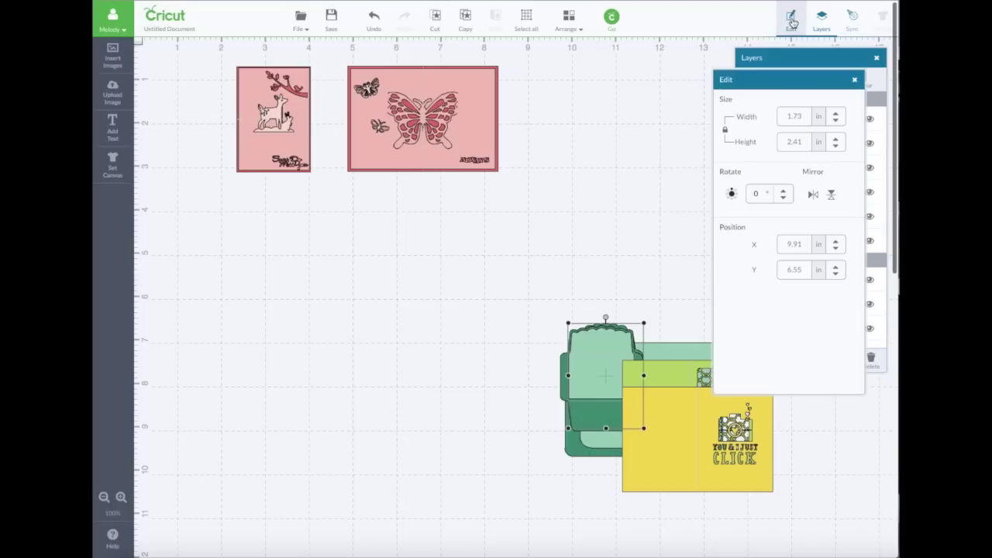
pyautogui.moveTo(784, 79); pyautogui.dragTo(685, 53)
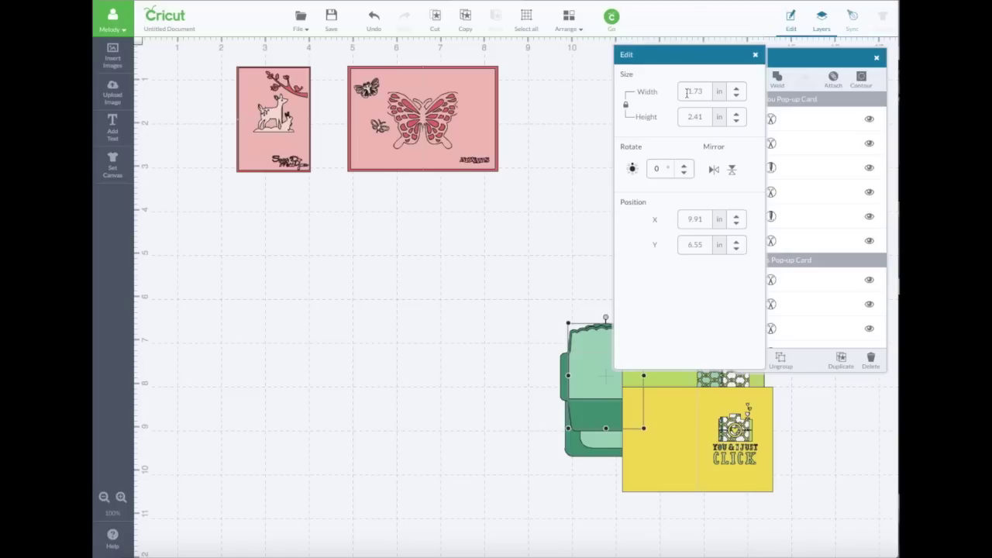
pyautogui.click(686, 116)
pyautogui.write('7')
pyautogui.press('Return')
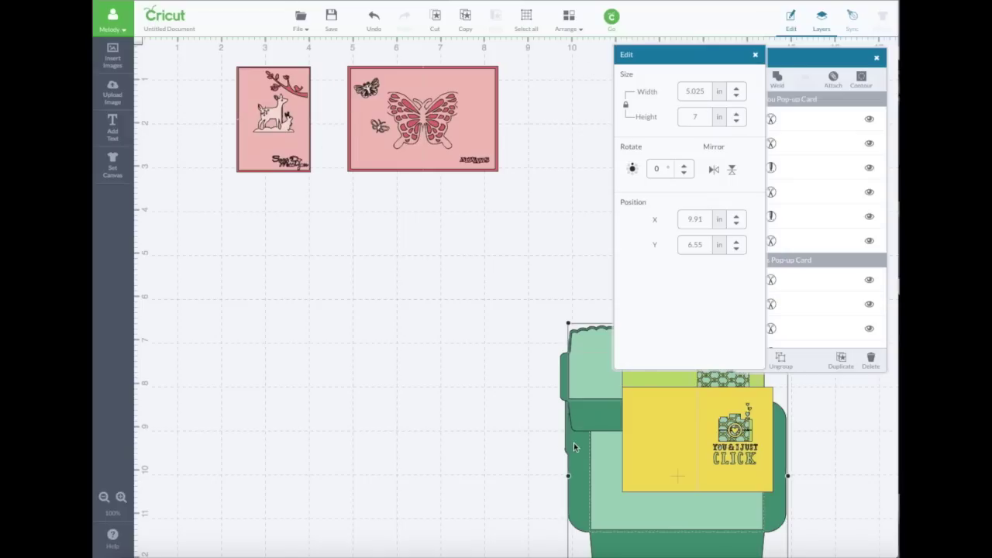
pyautogui.click(374, 17)
# Step: Set the deer pop-up card's height to 7 in with proportions locked, and shift it slightly on the canvas
pyautogui.click(294, 113)
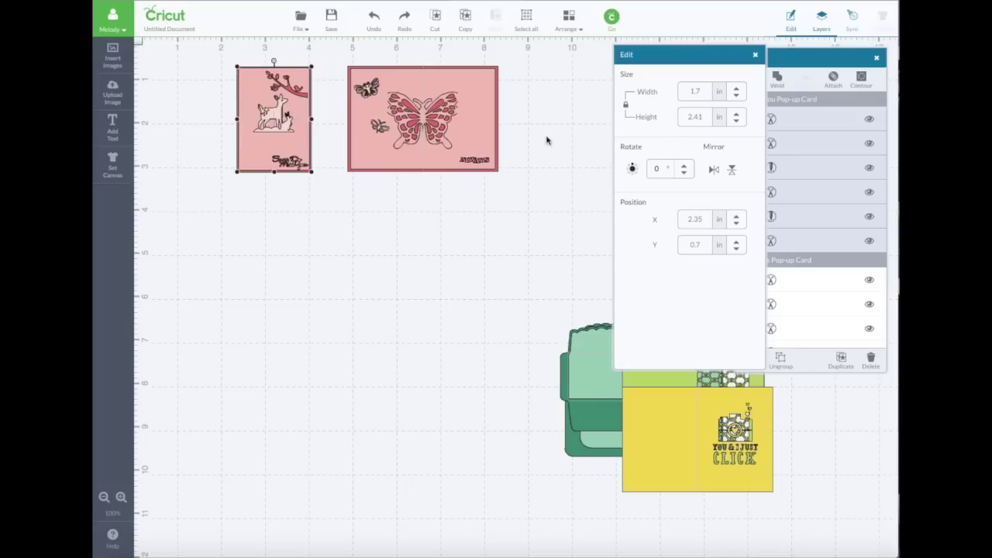
pyautogui.click(686, 117)
pyautogui.write('7')
pyautogui.press('Return')
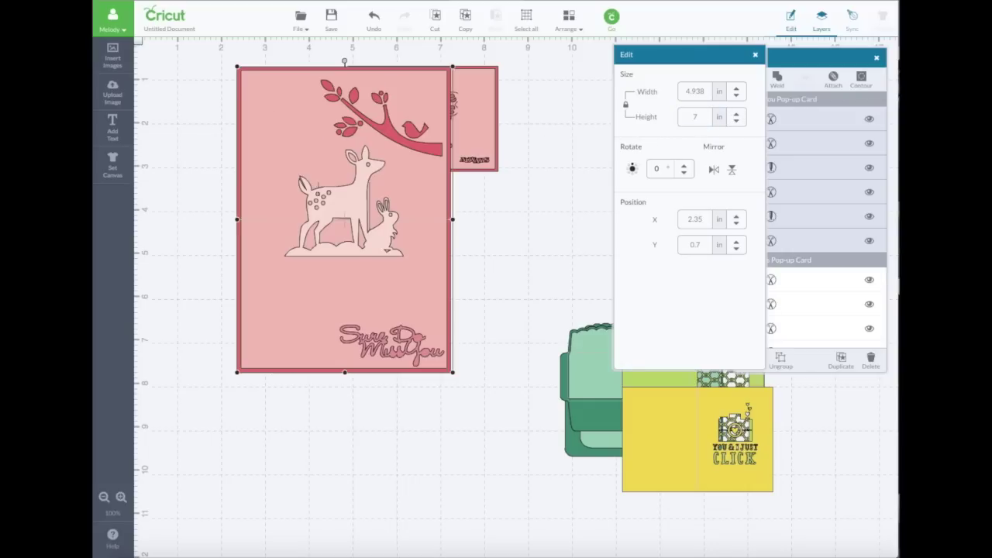
pyautogui.moveTo(287, 88)
pyautogui.mouseDown()
pyautogui.moveTo(206, 55)
pyautogui.moveTo(186, 60)
pyautogui.moveTo(185, 90)
pyautogui.moveTo(182, 62)
pyautogui.moveTo(303, 86)
pyautogui.mouseUp()
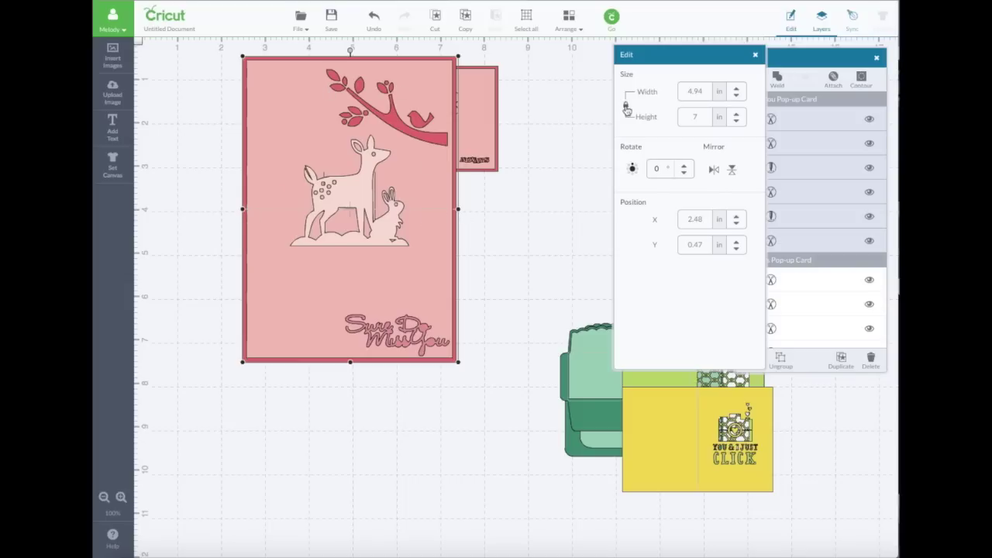
# Step: Set the deer pop-up card's width to 7 in with proportions locked
pyautogui.moveTo(704, 90); pyautogui.dragTo(670, 96)
pyautogui.write('7')
pyautogui.press('Return')
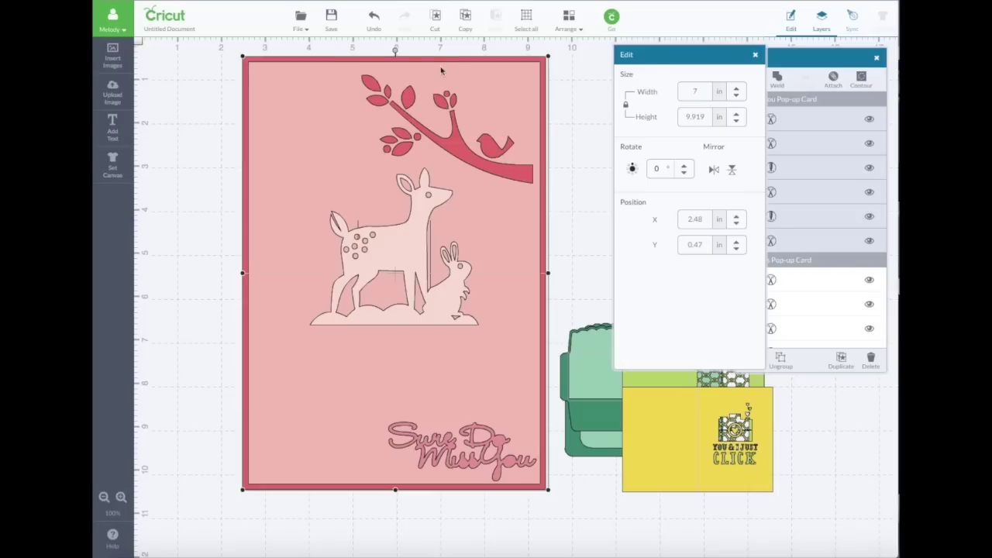
# Step: Move the butterfly pop-up card clear of the deer card and set its height to 7 in
pyautogui.moveTo(498, 85); pyautogui.dragTo(556, 105)
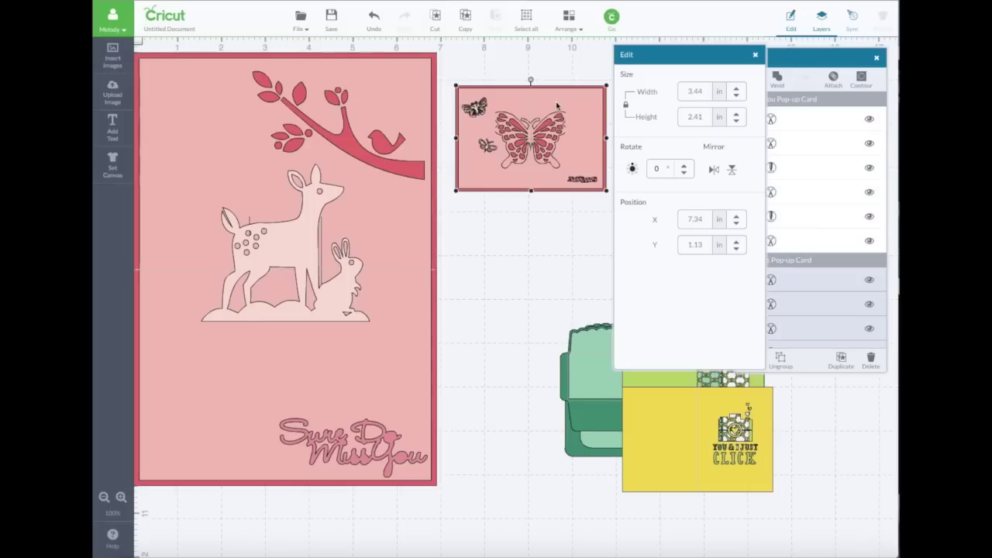
pyautogui.click(706, 119)
pyautogui.doubleClick(673, 120)
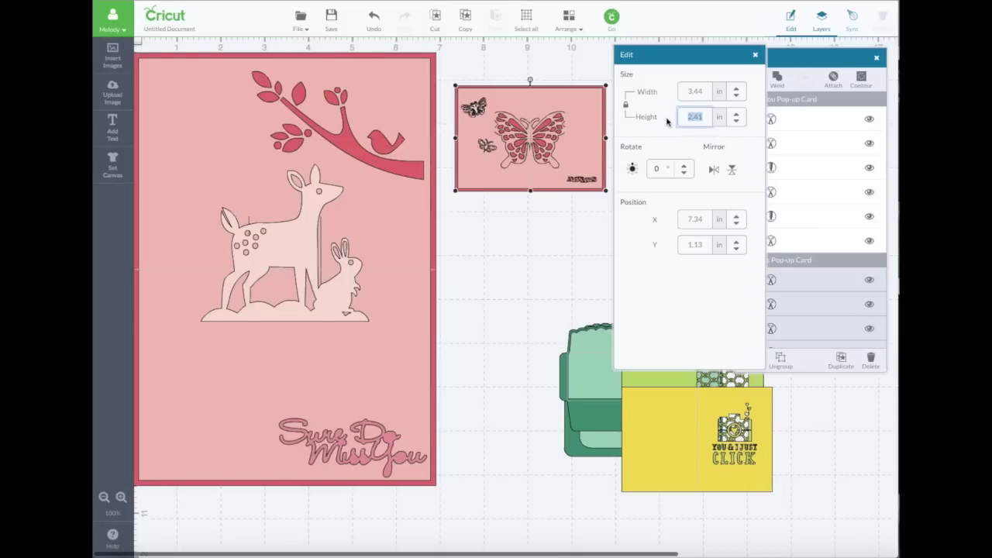
pyautogui.write('7')
pyautogui.press('Return')
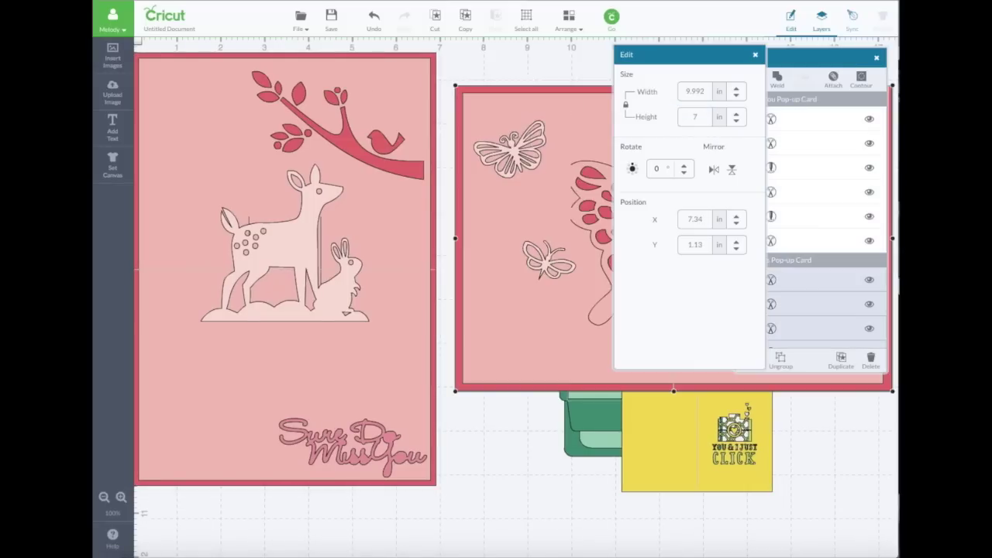
# Step: Align the enlarged butterfly card with the canvas origin, then move both enlarged pop-up cards down out of the work area
pyautogui.moveTo(536, 91); pyautogui.dragTo(515, 51)
pyautogui.moveTo(382, 96); pyautogui.dragTo(478, 347)
pyautogui.moveTo(469, 243); pyautogui.dragTo(187, 215)
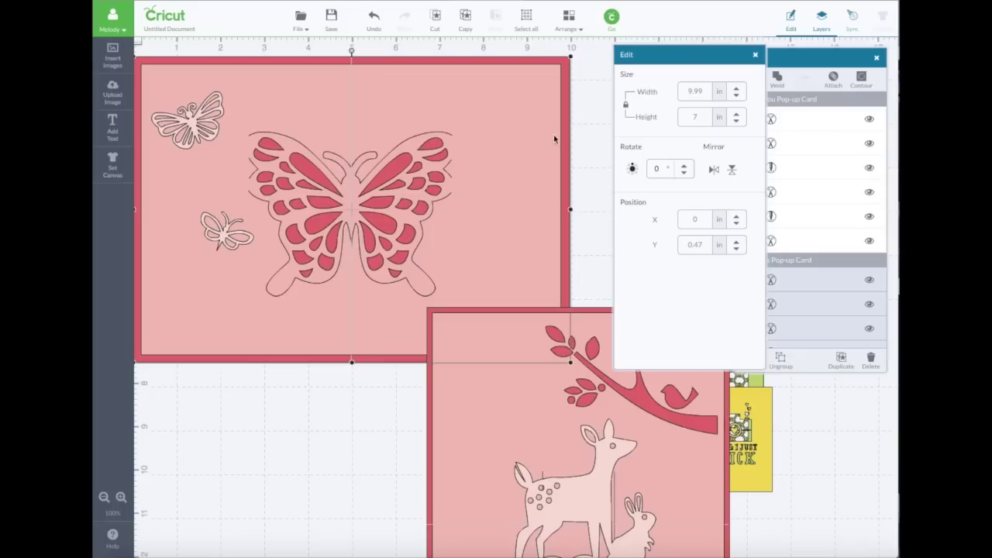
pyautogui.moveTo(368, 114); pyautogui.dragTo(393, 445)
# Step: Move the yellow "You & I Just Click" card to the empty canvas area and set its height to 7 in
pyautogui.moveTo(697, 441); pyautogui.dragTo(307, 120)
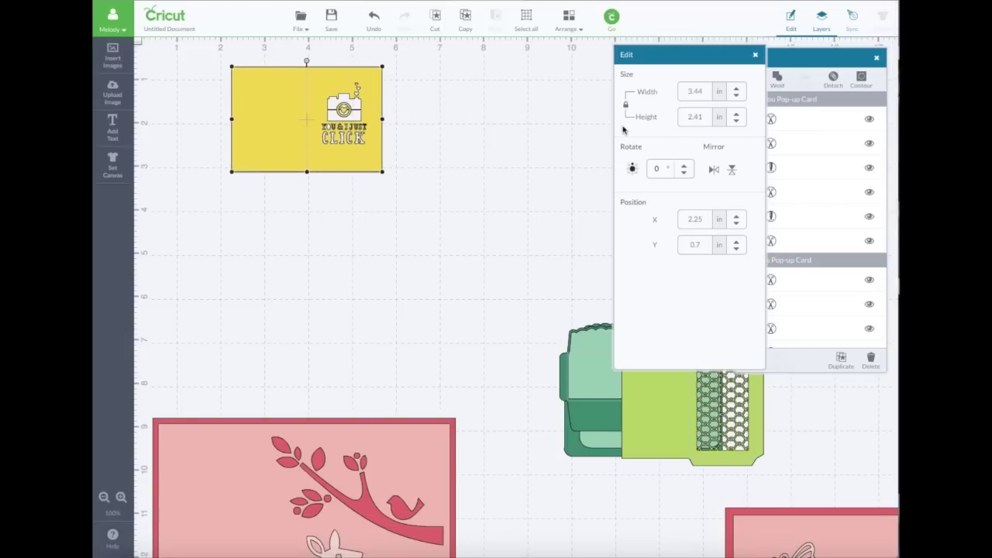
pyautogui.click(689, 117)
pyautogui.write('7')
pyautogui.press('Return')
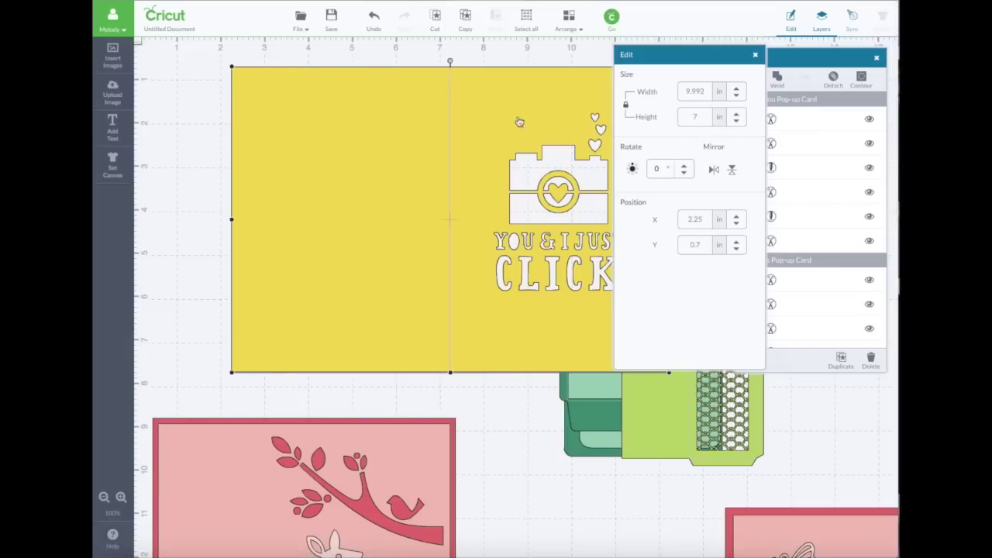
pyautogui.moveTo(425, 122); pyautogui.dragTo(327, 106)
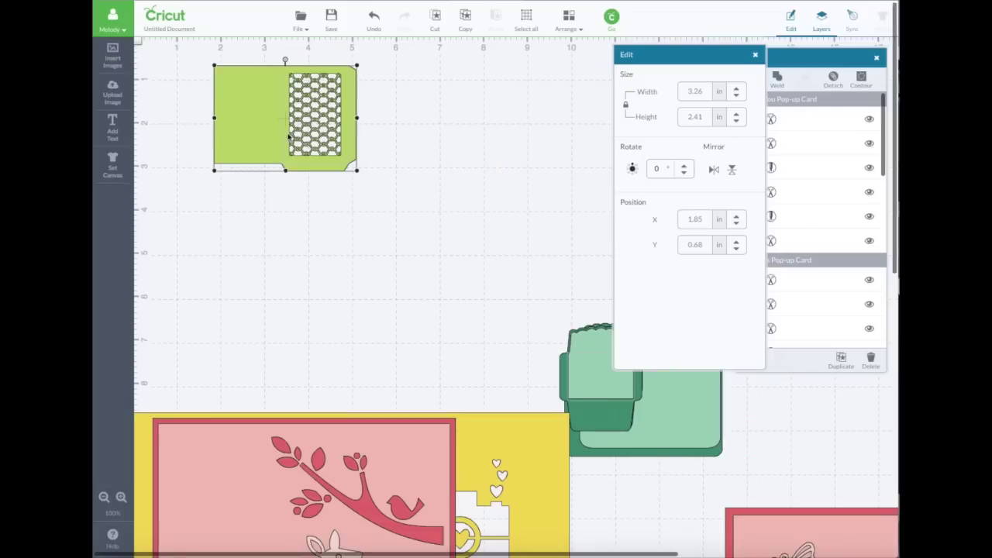
# Step: Set the green pocket card's height to 6 in and position its corner about 1 in from both canvas edges
pyautogui.moveTo(290, 138); pyautogui.dragTo(275, 96)
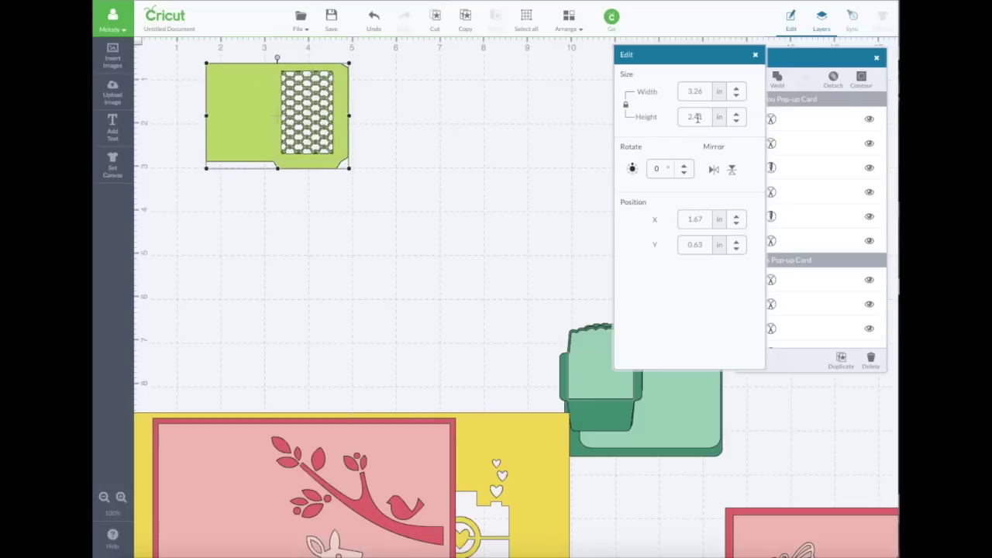
pyautogui.moveTo(709, 116); pyautogui.dragTo(675, 116)
pyautogui.write('6')
pyautogui.press('Return')
pyautogui.moveTo(389, 202); pyautogui.dragTo(370, 159)
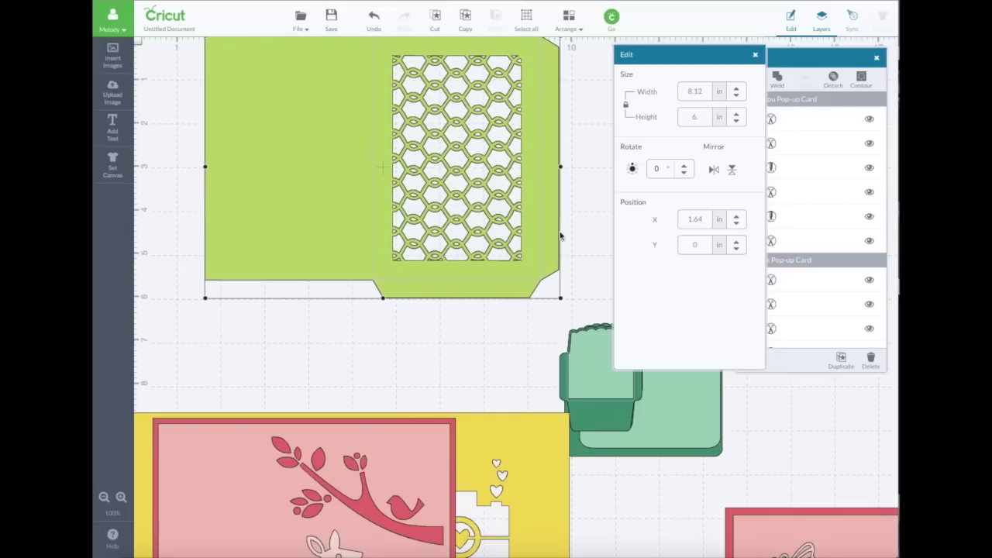
pyautogui.moveTo(372, 190); pyautogui.dragTo(318, 218)
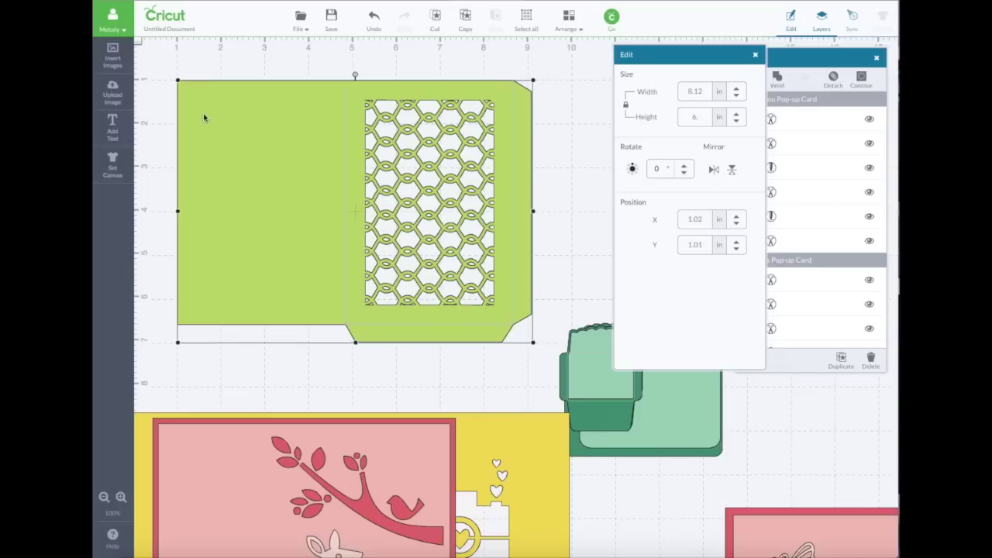
# Step: Enlarge the green pocket card proportionally by its corner to about 8.72 by 6.45 in
pyautogui.moveTo(532, 346); pyautogui.dragTo(532, 343)
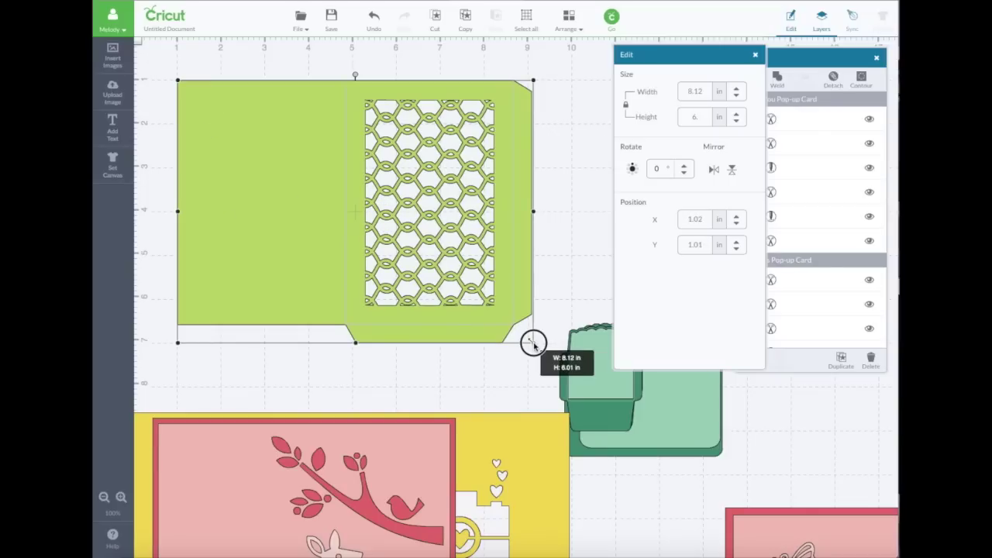
pyautogui.moveTo(532, 343); pyautogui.dragTo(557, 379)
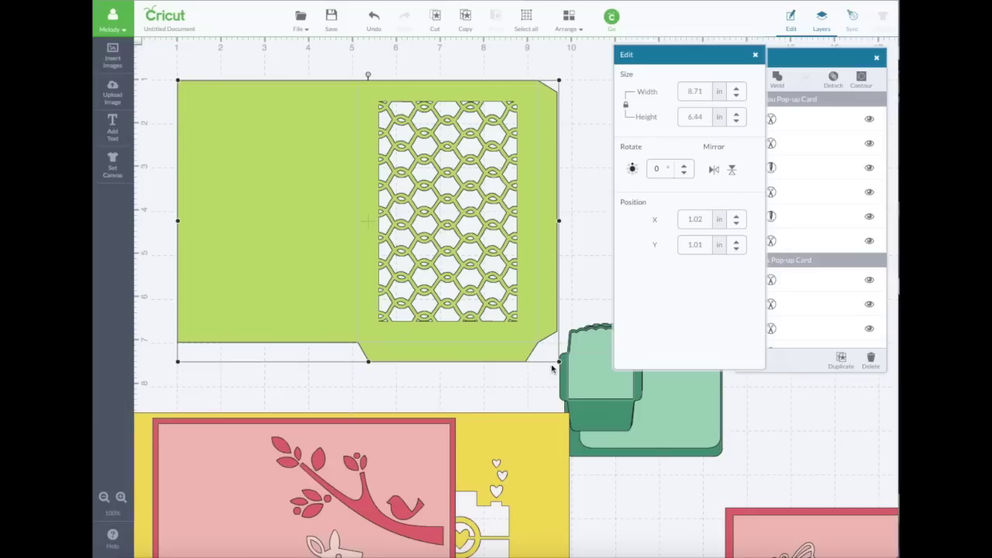
pyautogui.moveTo(559, 361); pyautogui.dragTo(561, 363)
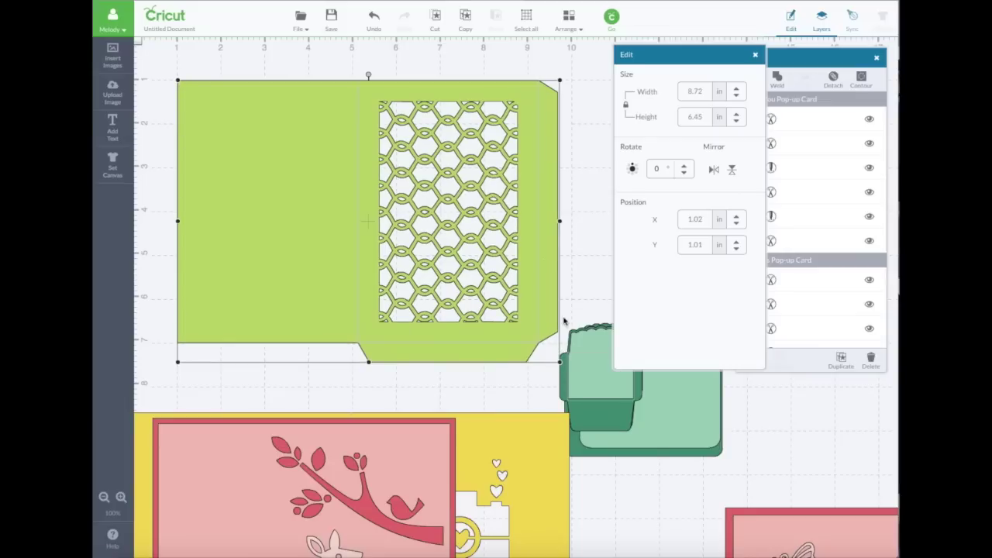
# Step: Reposition the green pocket card against the canvas rulers to check its height without the flap
pyautogui.moveTo(397, 134); pyautogui.dragTo(306, 156)
pyautogui.moveTo(282, 117); pyautogui.dragTo(262, 117)
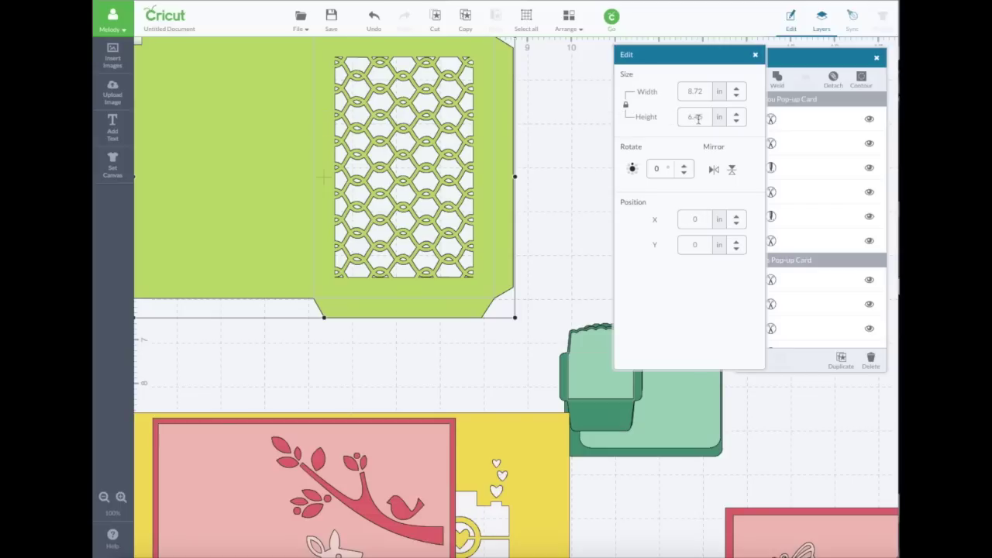
pyautogui.moveTo(331, 169); pyautogui.dragTo(383, 171)
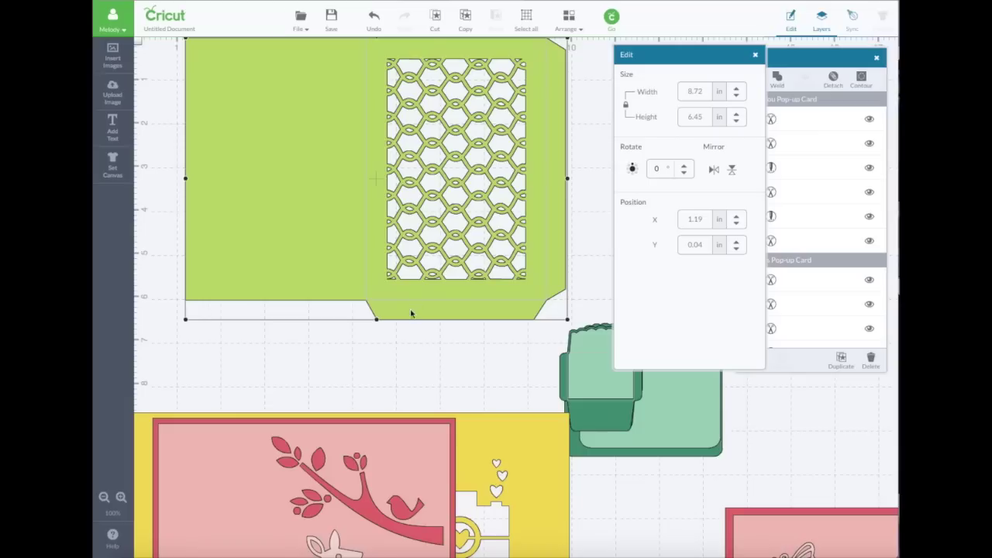
pyautogui.moveTo(295, 184)
pyautogui.mouseDown()
pyautogui.moveTo(273, 166)
pyautogui.moveTo(287, 168)
pyautogui.moveTo(292, 184)
pyautogui.mouseUp()
# Step: Shrink the green pocket card proportionally to about 5 by 3.7 in and move it down out of the work area
pyautogui.moveTo(167, 359); pyautogui.dragTo(332, 257)
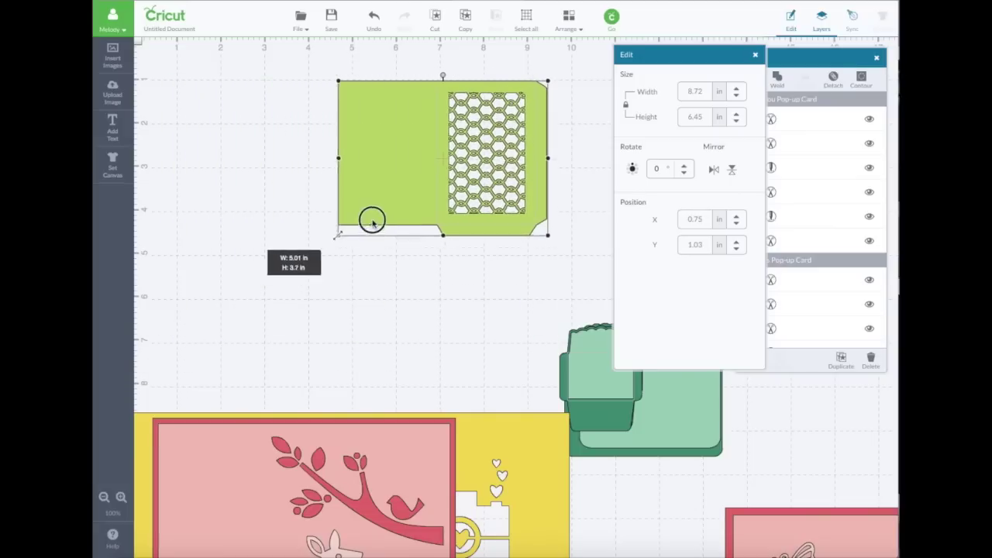
pyautogui.moveTo(406, 201); pyautogui.dragTo(385, 518)
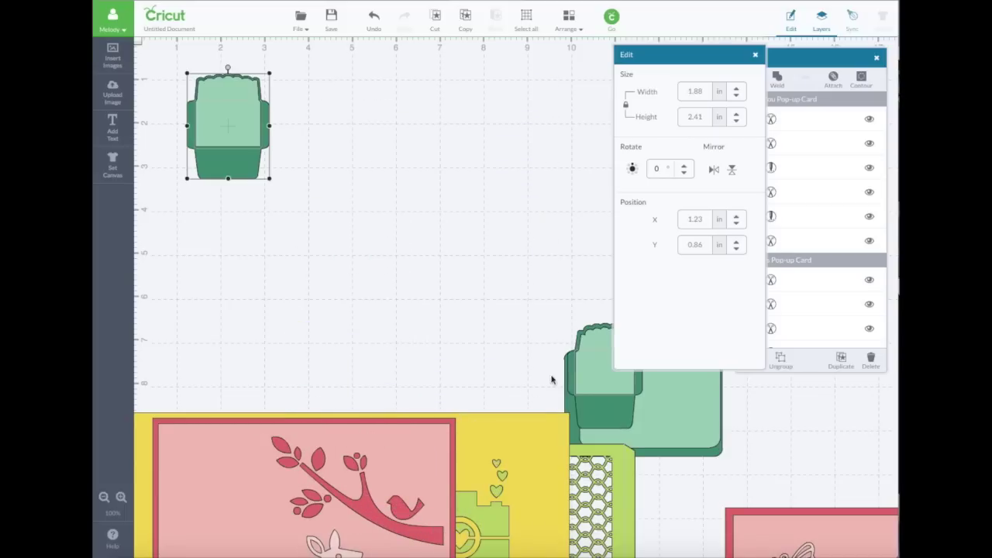
# Step: Separate the two scalloped envelopes, set the wider one's height to 11.5 in, and move it up to the canvas's upper edge
pyautogui.moveTo(596, 379); pyautogui.dragTo(539, 288)
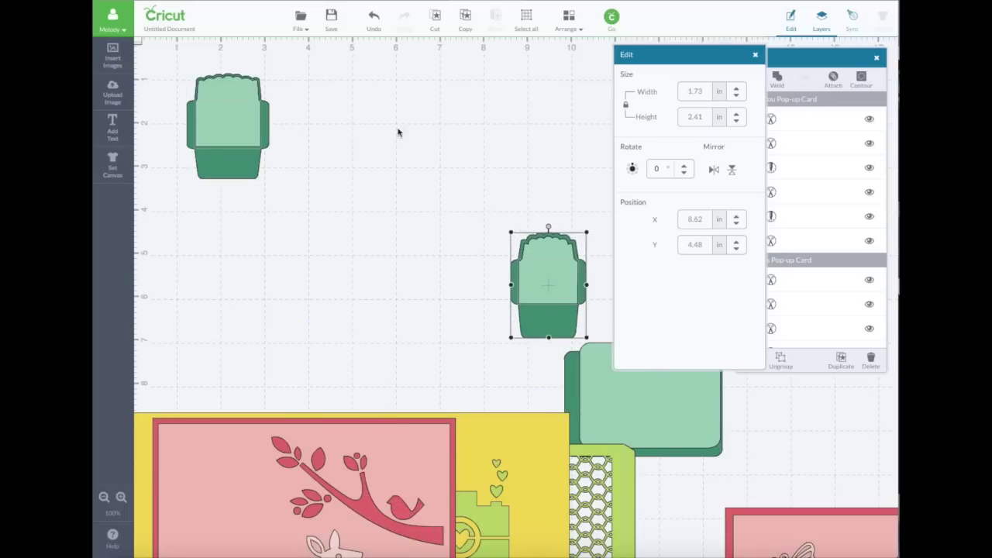
pyautogui.moveTo(227, 115); pyautogui.dragTo(255, 128)
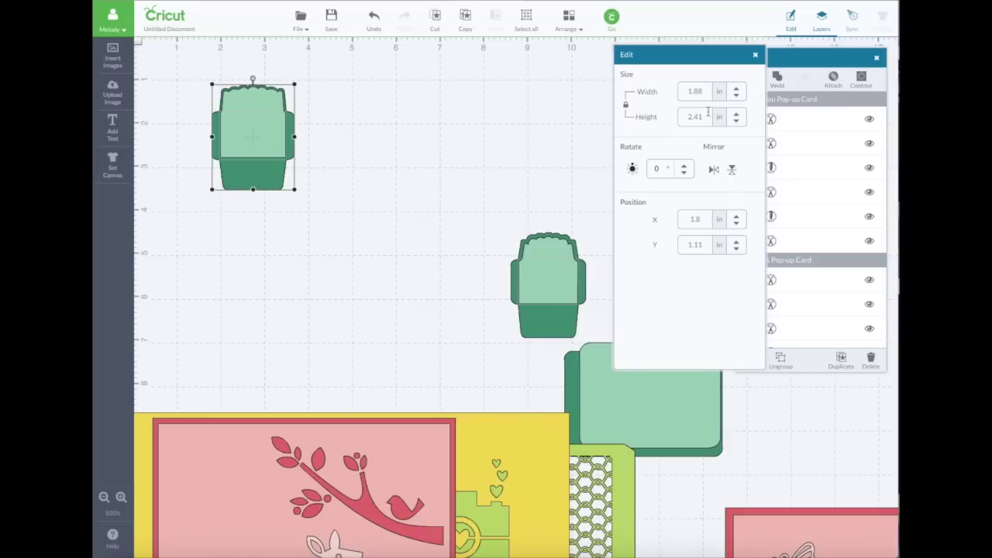
pyautogui.moveTo(707, 117); pyautogui.dragTo(677, 115)
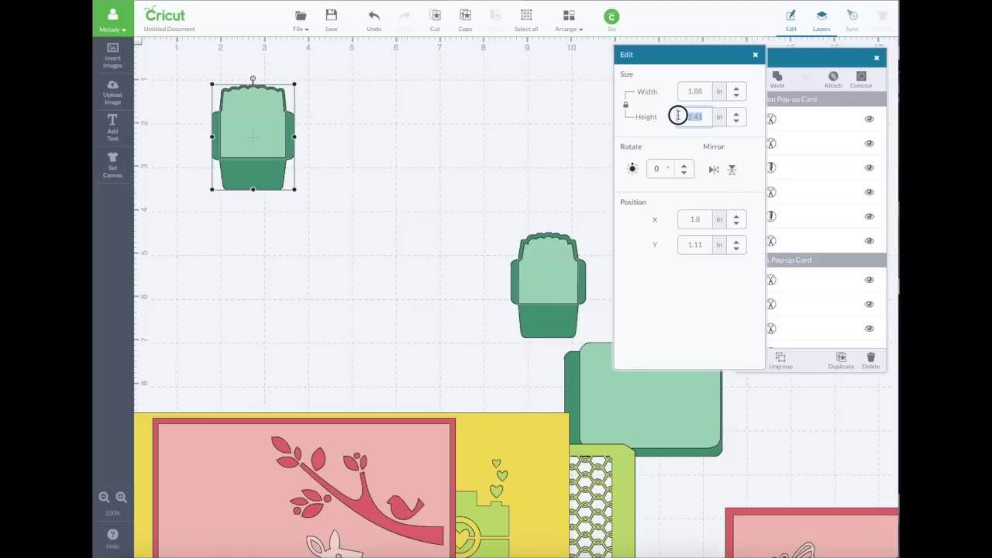
pyautogui.write('11.5')
pyautogui.press('Return')
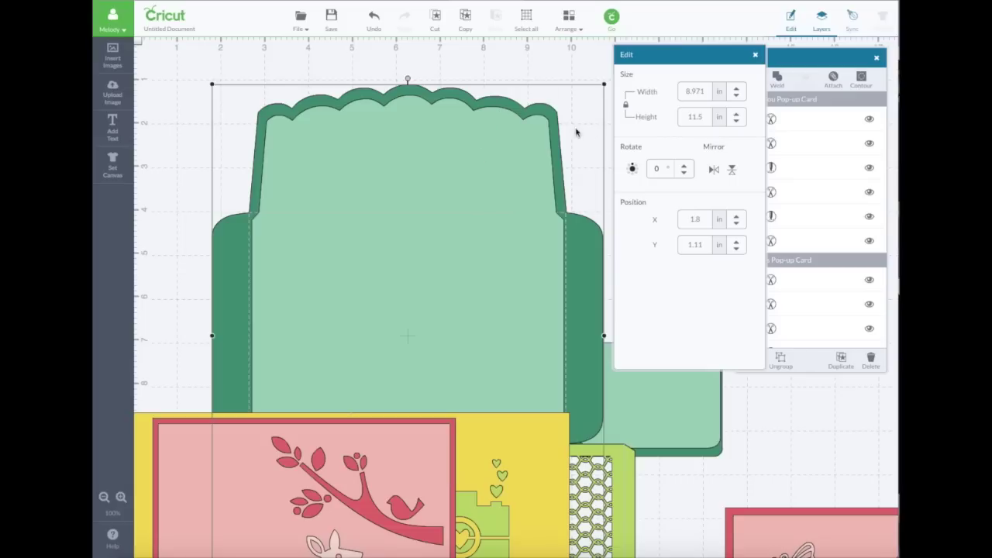
pyautogui.moveTo(411, 237); pyautogui.dragTo(402, 175)
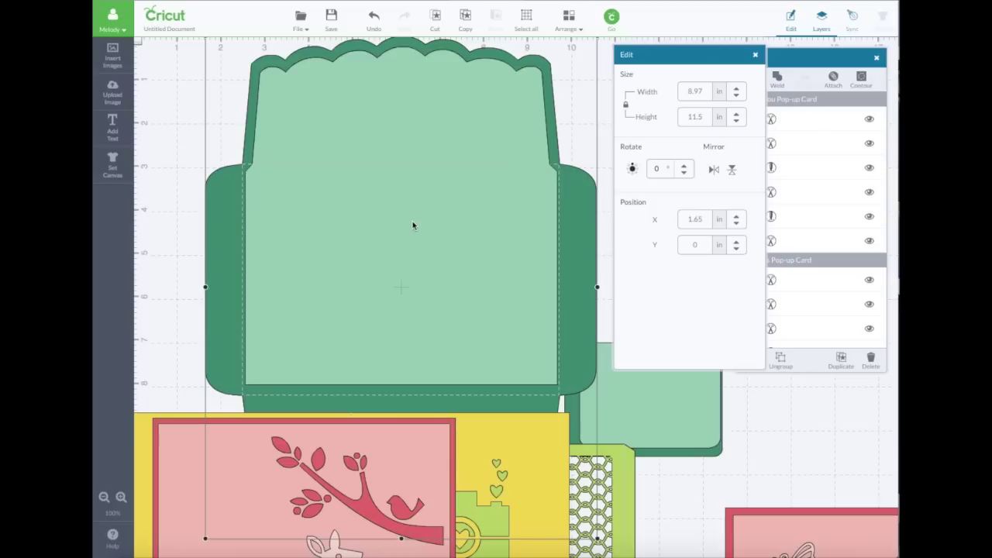
# Step: Move the light green 3X4 pocket card up onto the large scalloped envelope and recolor it bright pink
pyautogui.moveTo(690, 412); pyautogui.dragTo(571, 194)
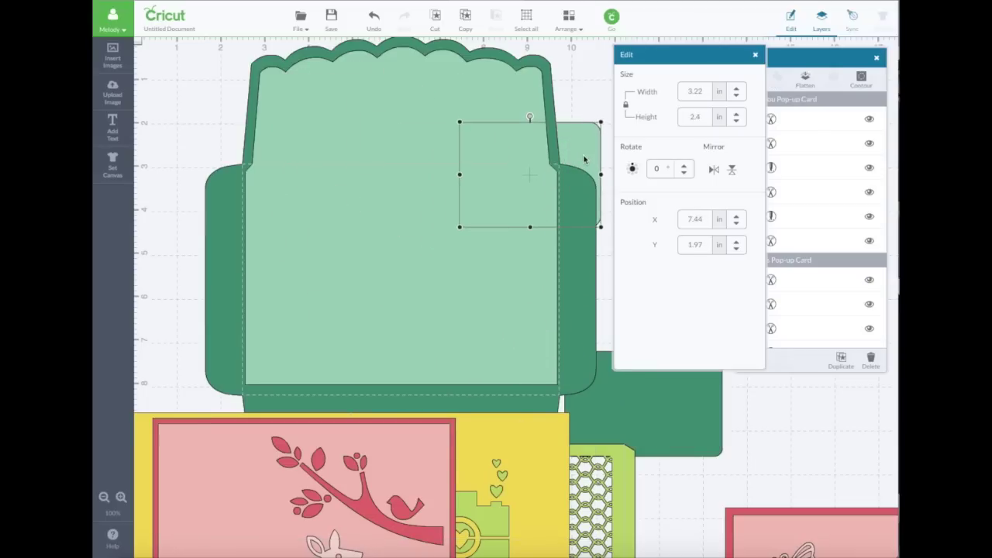
pyautogui.click(795, 58)
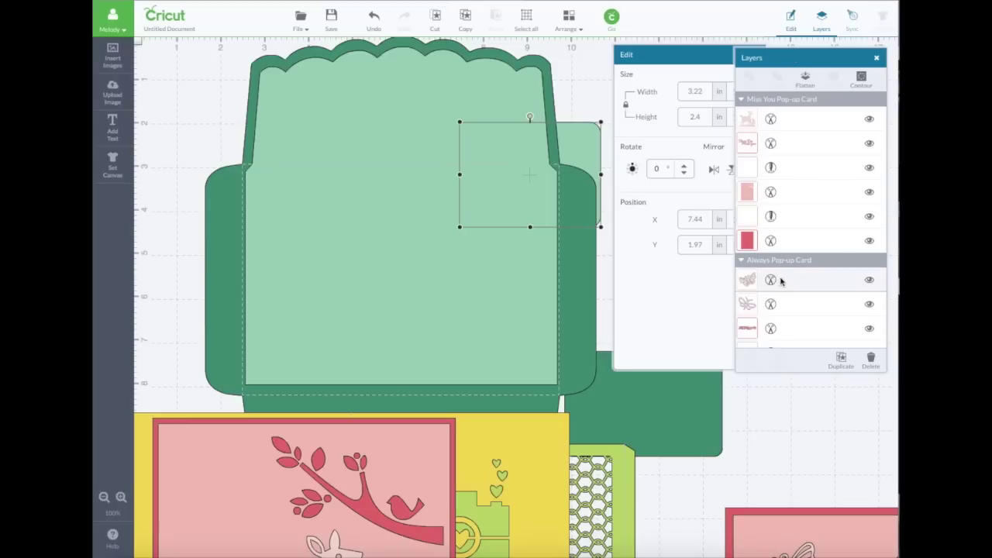
pyautogui.scroll(-8, 783, 289)
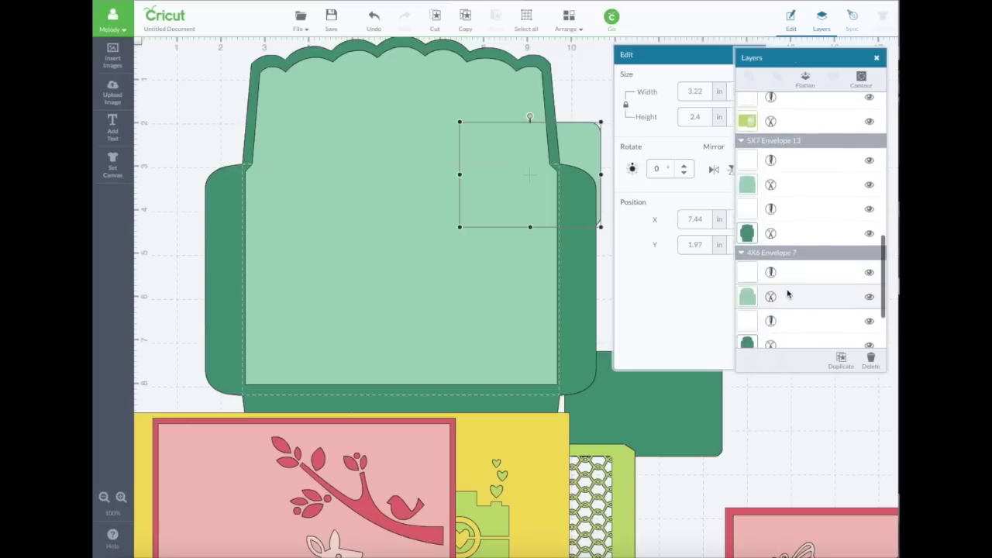
pyautogui.scroll(-3, 793, 308)
pyautogui.click(750, 301)
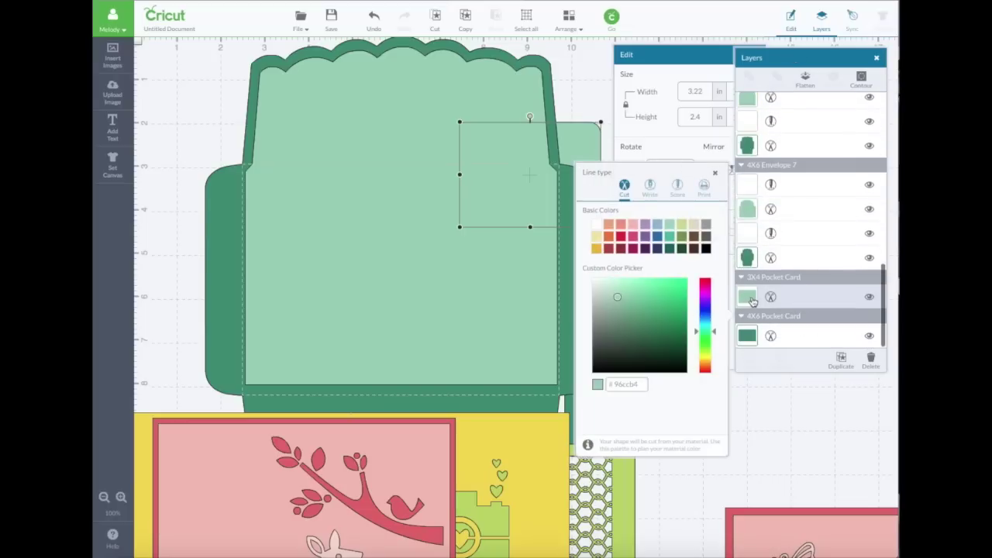
pyautogui.click(627, 243)
# Step: Bring the large scalloped envelope to the front of all other shapes
pyautogui.click(571, 59)
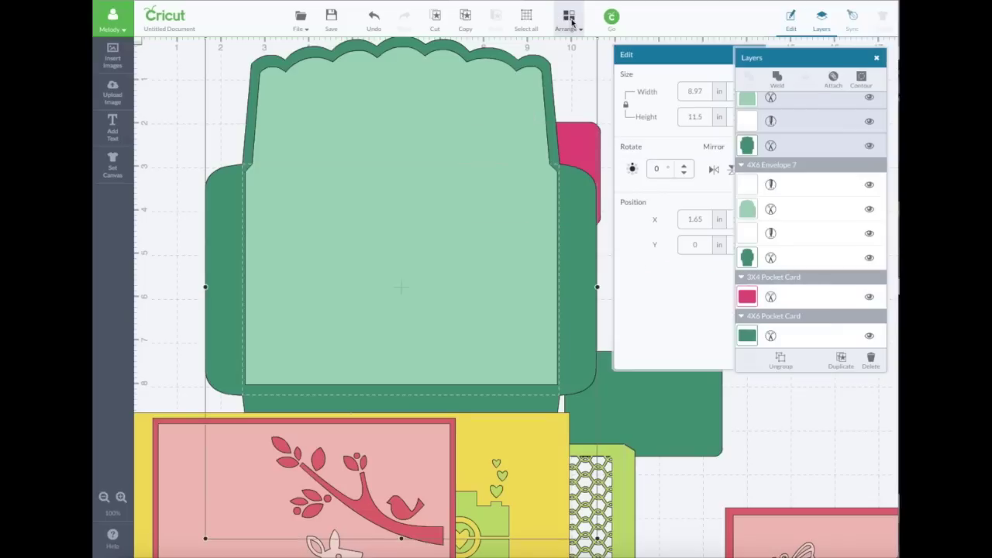
pyautogui.click(569, 24)
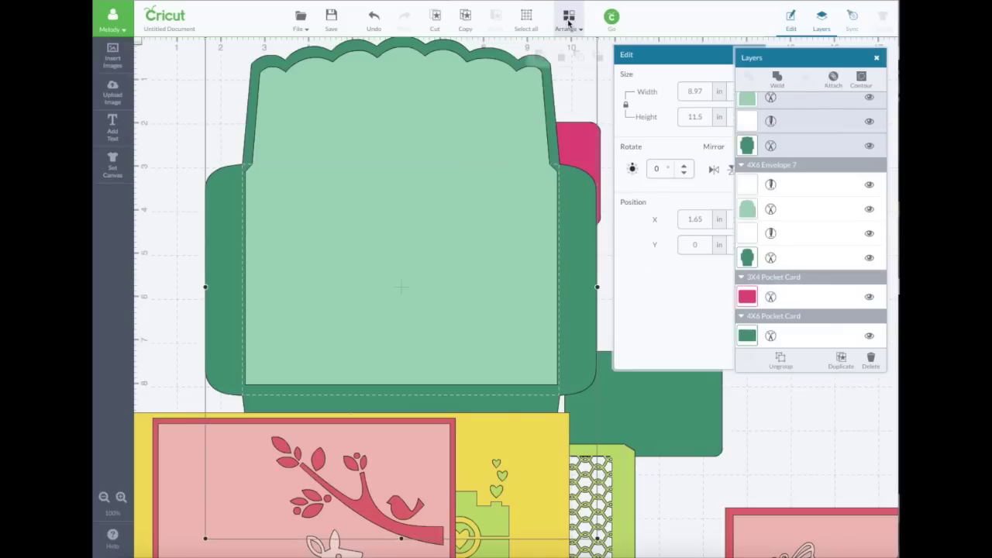
pyautogui.click(596, 58)
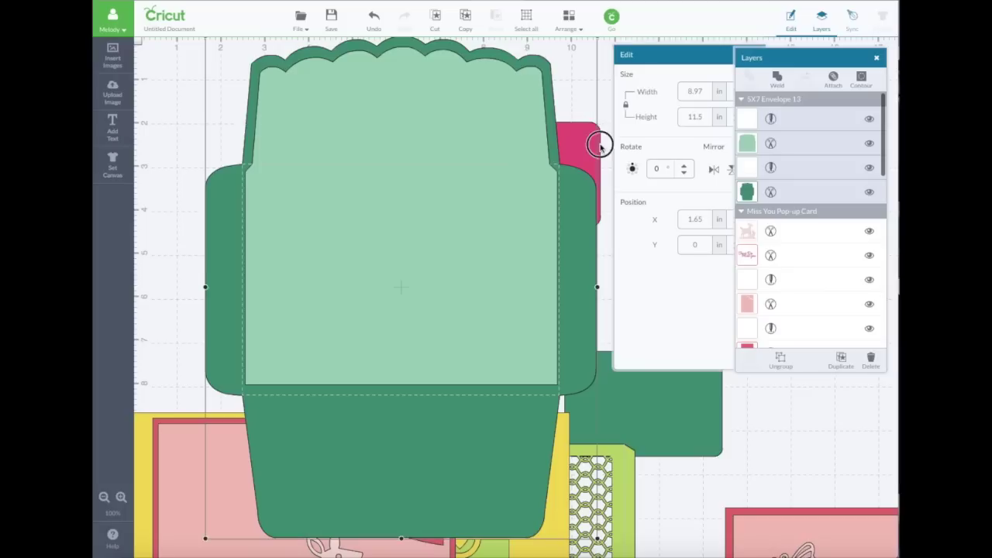
# Step: Bring the pink pocket card to the front and place it at the upper-left corner of the envelope's main panel
pyautogui.click(601, 147)
pyautogui.click(569, 23)
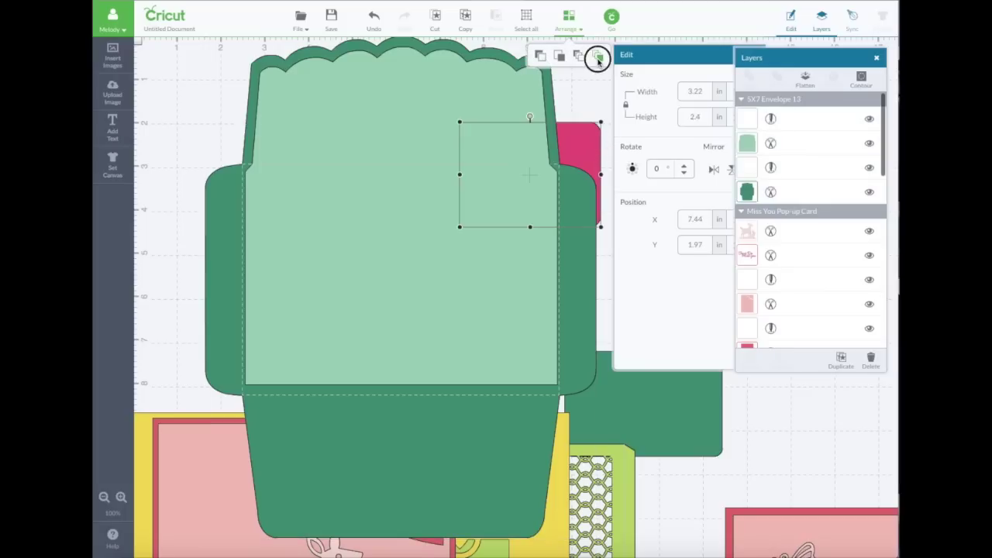
pyautogui.click(597, 59)
pyautogui.moveTo(574, 139); pyautogui.dragTo(345, 192)
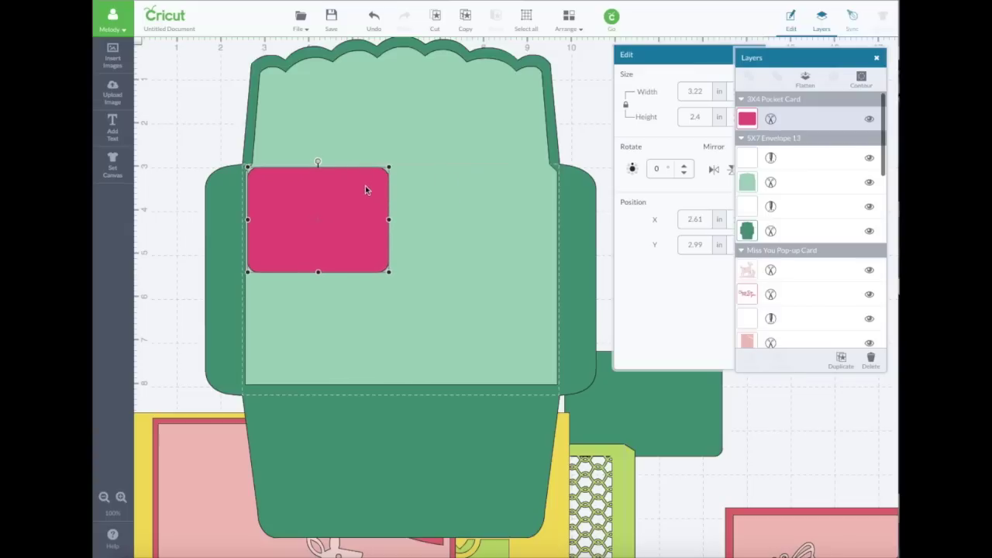
# Step: Set the pink pocket card's width to 7 in with its proportions locked
pyautogui.moveTo(661, 58); pyautogui.dragTo(582, 62)
pyautogui.click(628, 96)
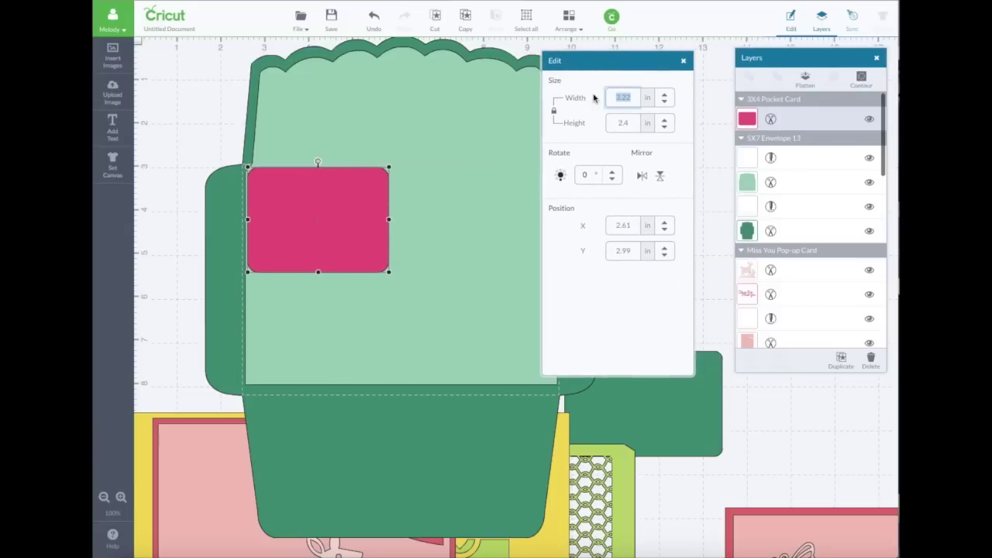
pyautogui.write('7.')
pyautogui.press('Return')
# Step: Unlock the pink card's proportions, set its height to 5 in, and reposition it within the envelope's main panel
pyautogui.moveTo(573, 60); pyautogui.dragTo(626, 61)
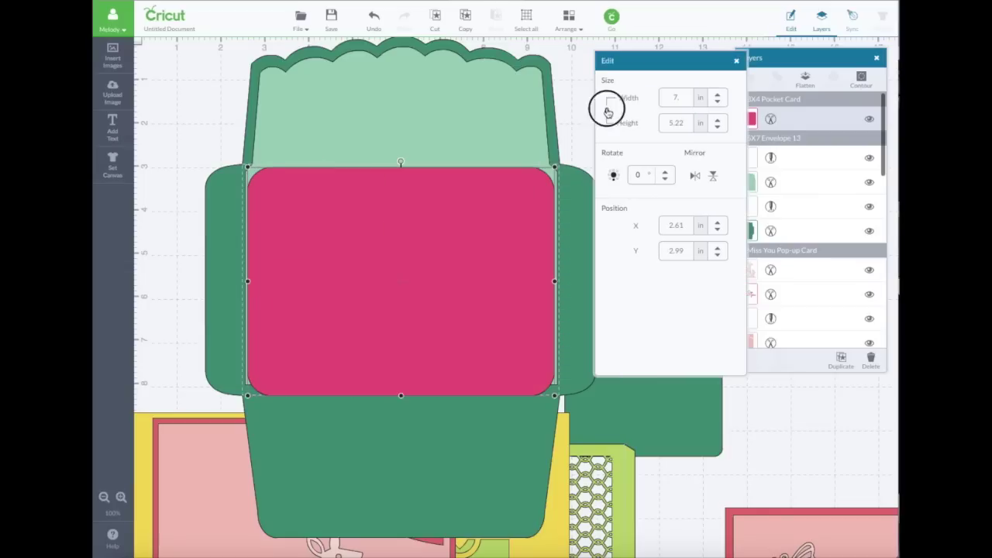
pyautogui.click(678, 122)
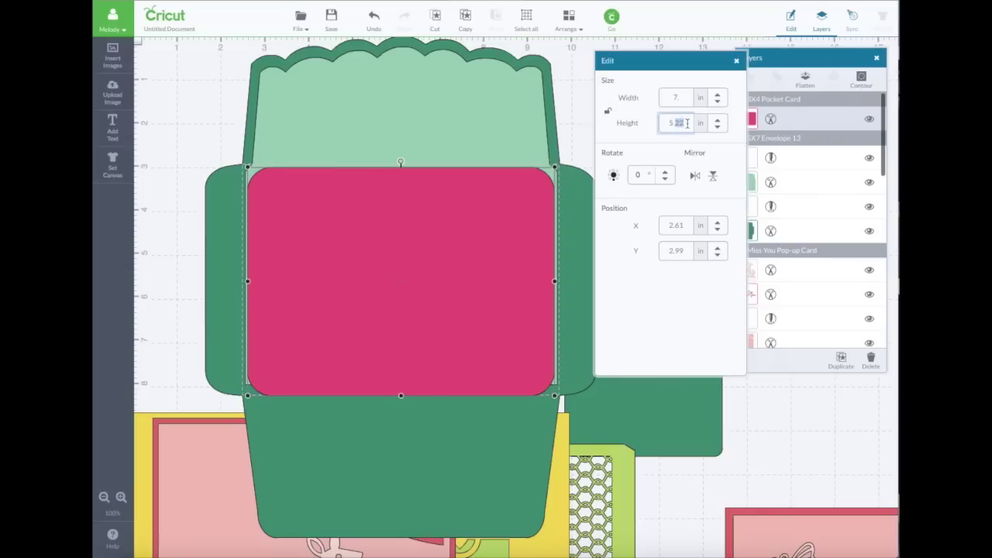
pyautogui.write('5.0')
pyautogui.press('Return')
pyautogui.moveTo(396, 227); pyautogui.dragTo(397, 233)
pyautogui.moveTo(426, 289); pyautogui.dragTo(447, 217)
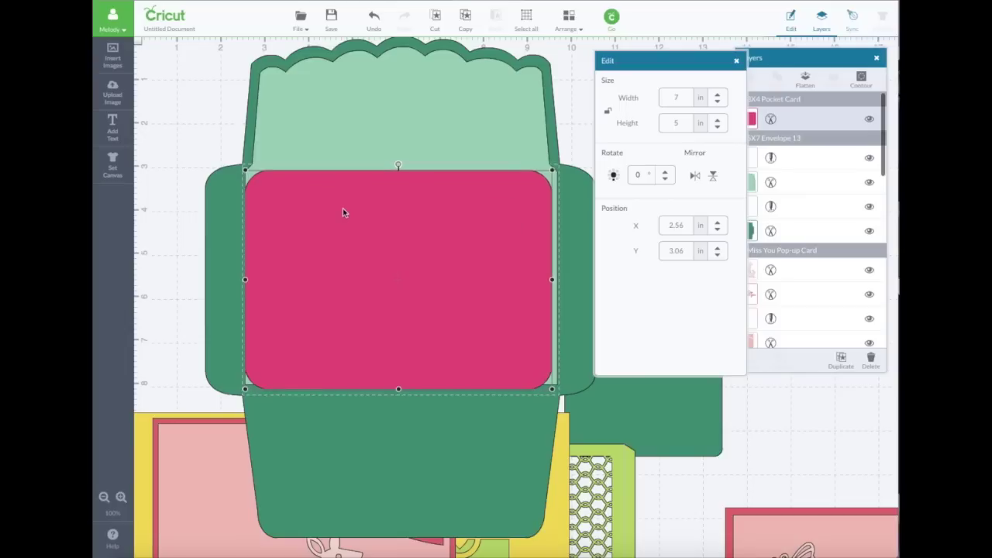
# Step: Open the image library at its home view and search all images for "craft"
pyautogui.click(114, 59)
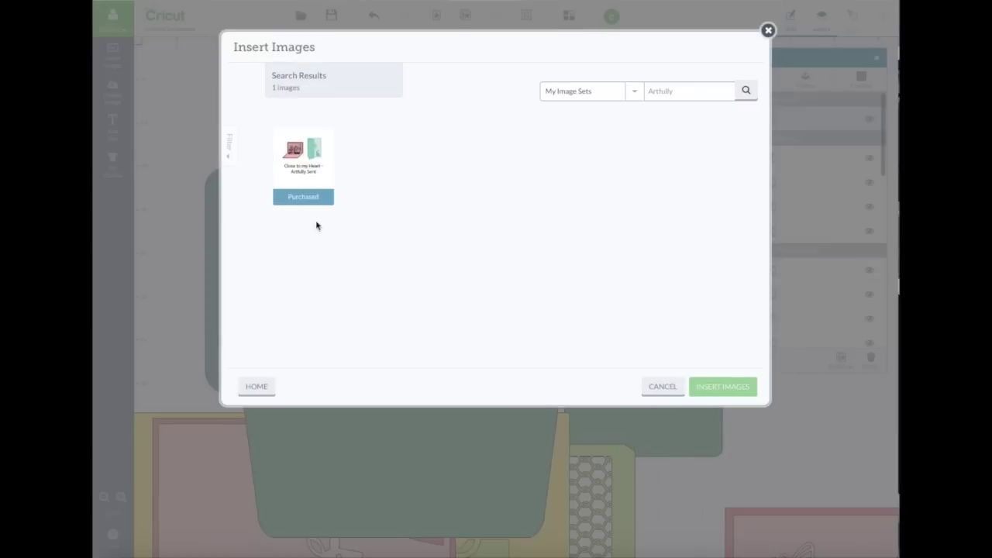
pyautogui.click(256, 387)
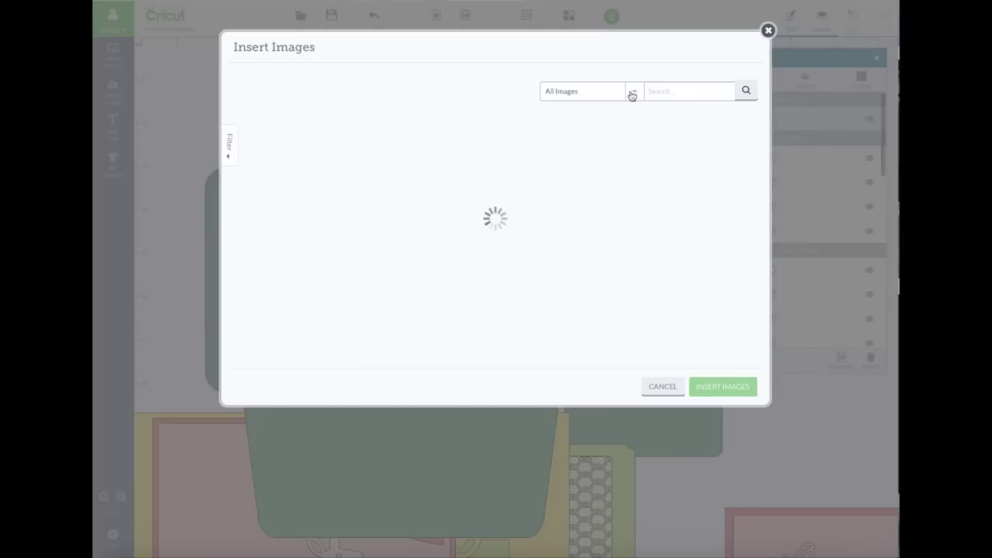
pyautogui.click(678, 91)
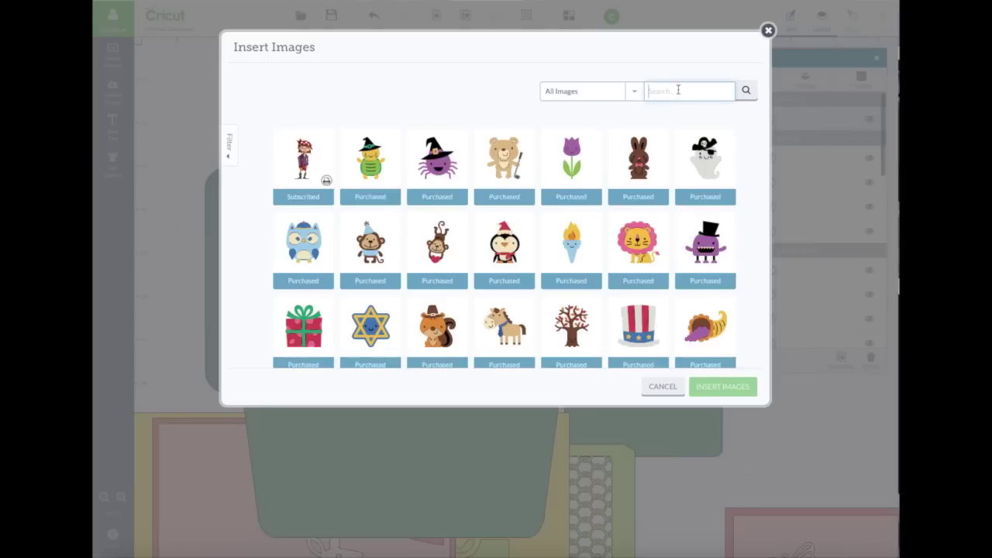
pyautogui.write('craft')
pyautogui.press('Return')
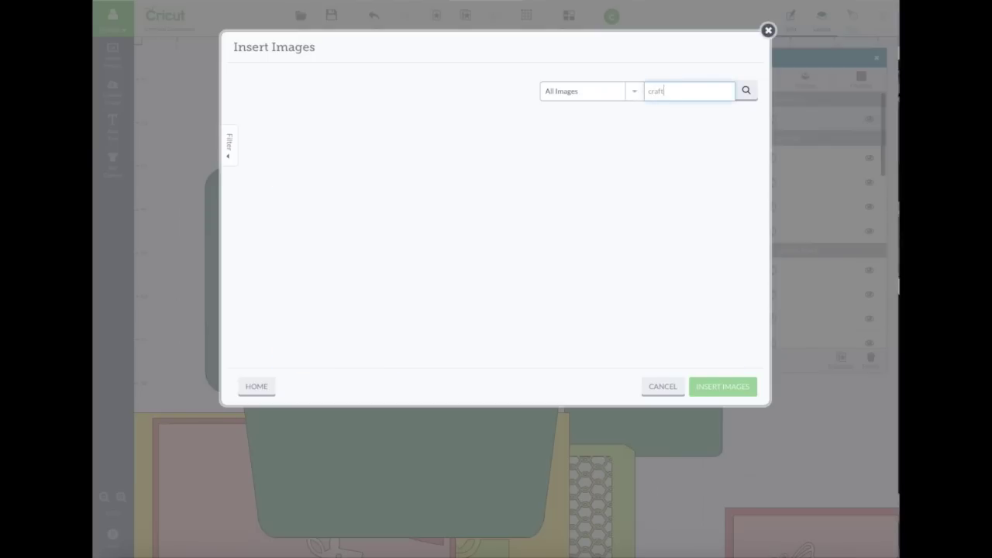
# Step: Search My Image Sets for "craft" and open the Cricut Craft Room Basics set
pyautogui.click(634, 92)
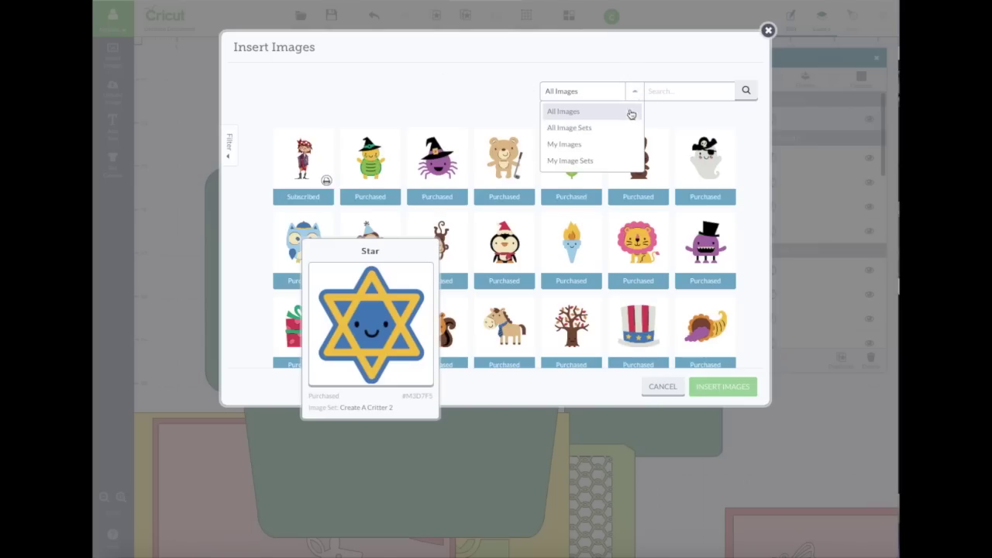
pyautogui.click(628, 161)
pyautogui.click(681, 89)
pyautogui.write('craft')
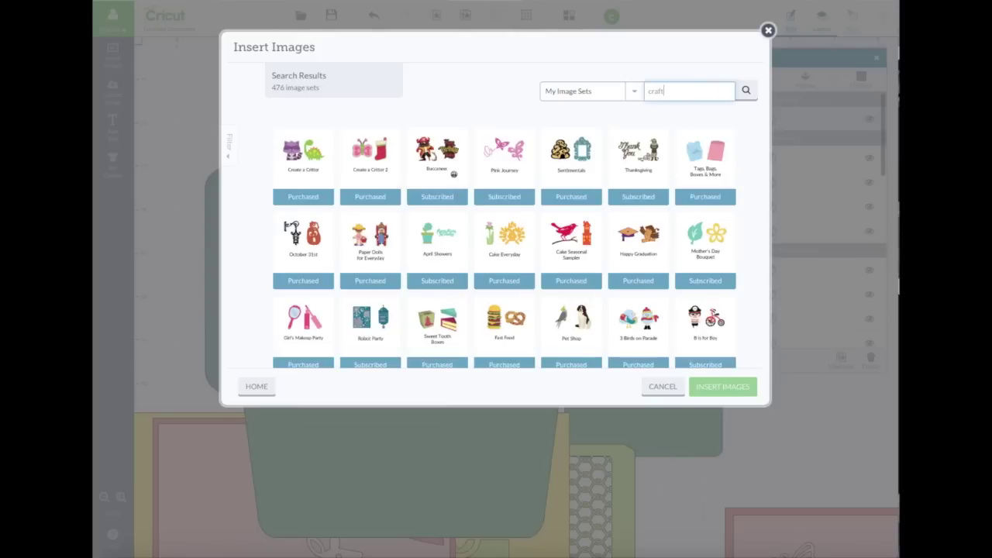
pyautogui.press('Return')
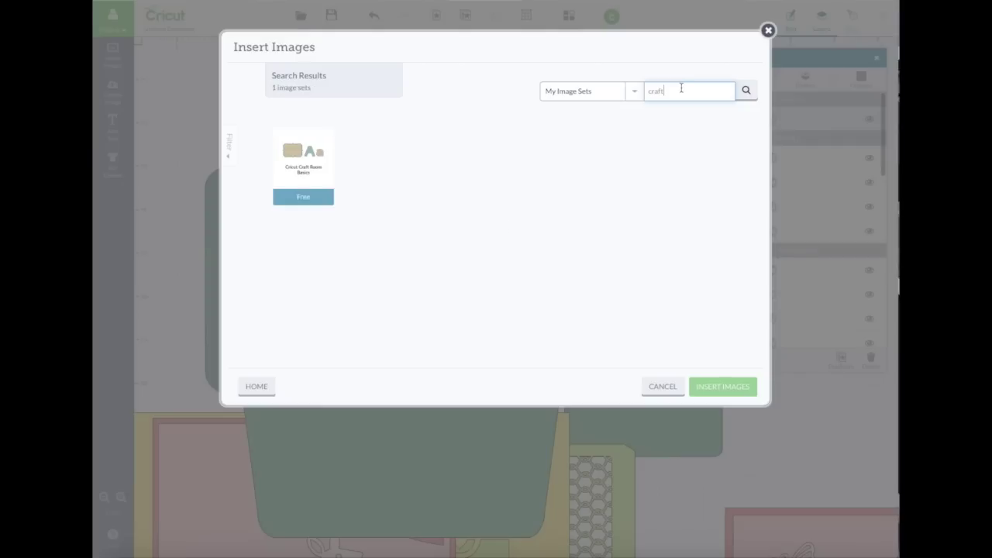
pyautogui.click(304, 192)
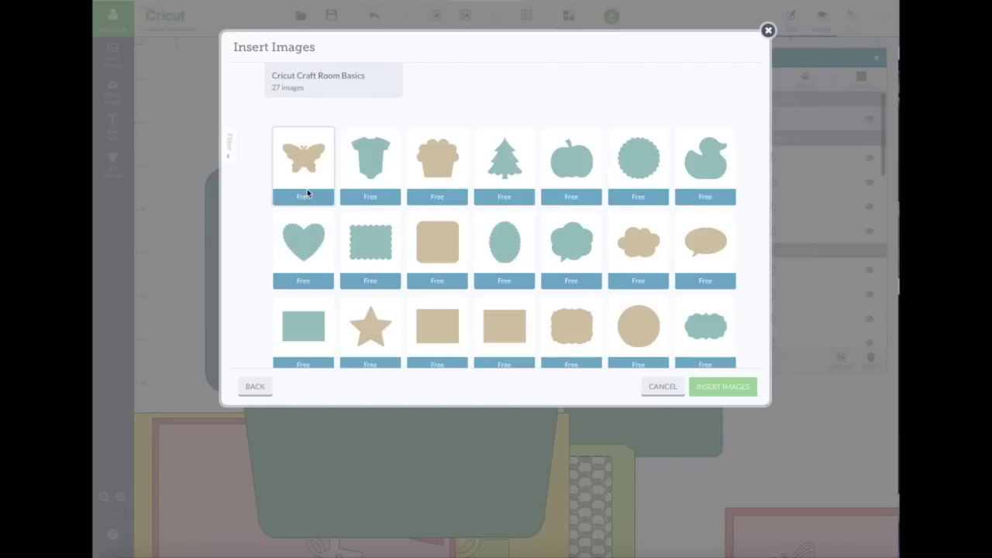
# Step: Insert the tan note card rectangle from the Cricut Craft Room Basics set onto the canvas
pyautogui.moveTo(425, 279)
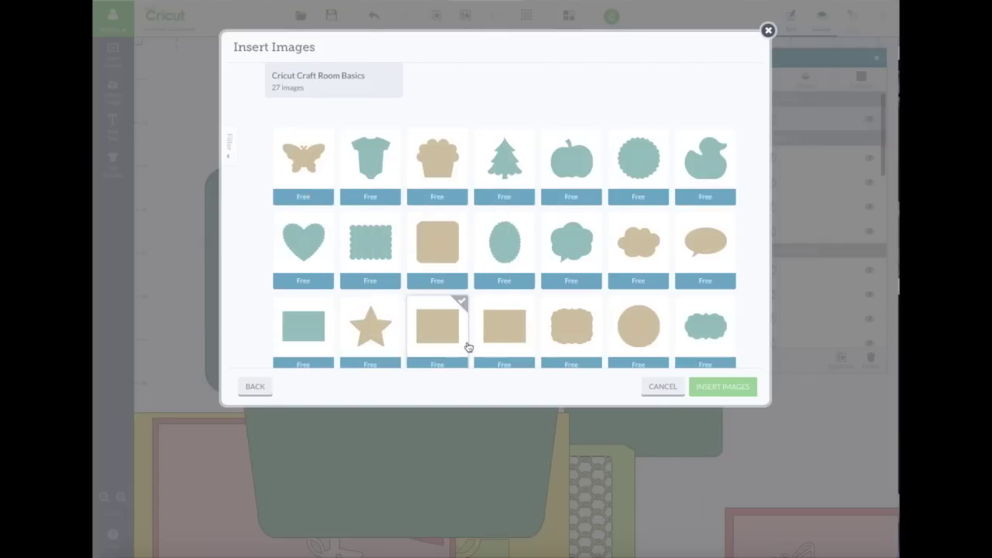
pyautogui.click(438, 326)
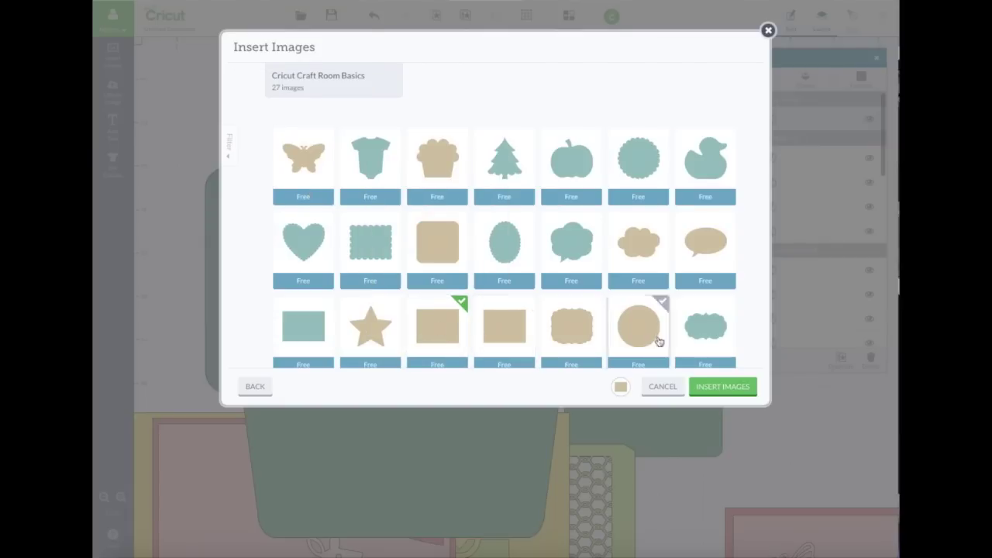
pyautogui.click(736, 389)
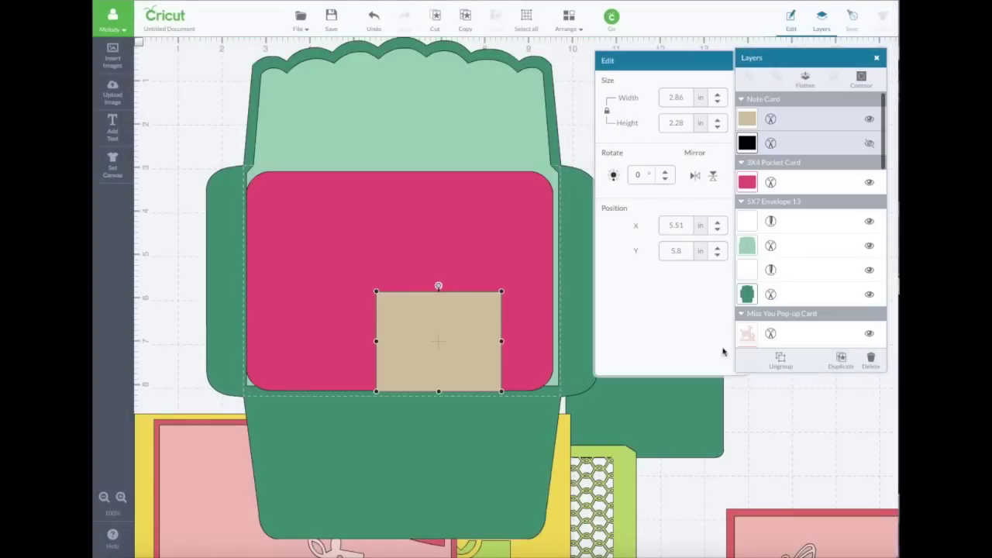
# Step: Align the tan rectangle with the pink card's upper-left corner and enlarge it proportionally to about 6.26 by 5.01 in
pyautogui.moveTo(444, 337); pyautogui.dragTo(337, 216)
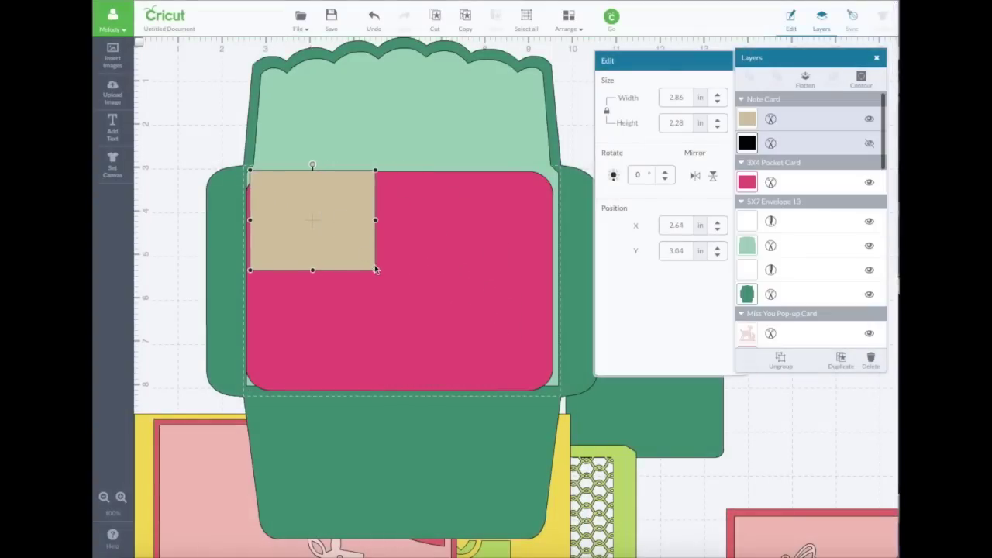
pyautogui.moveTo(375, 270); pyautogui.dragTo(571, 392)
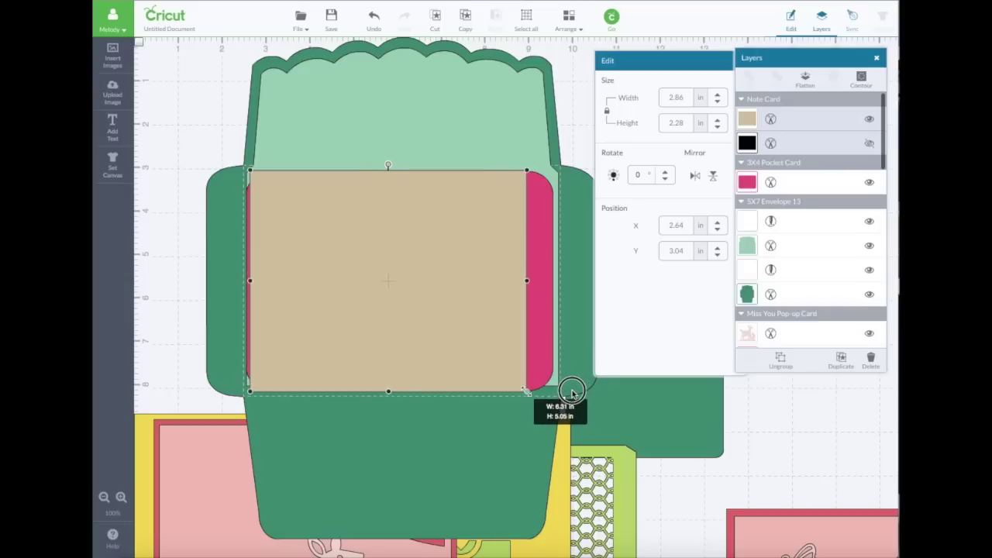
pyautogui.moveTo(572, 391); pyautogui.dragTo(570, 390)
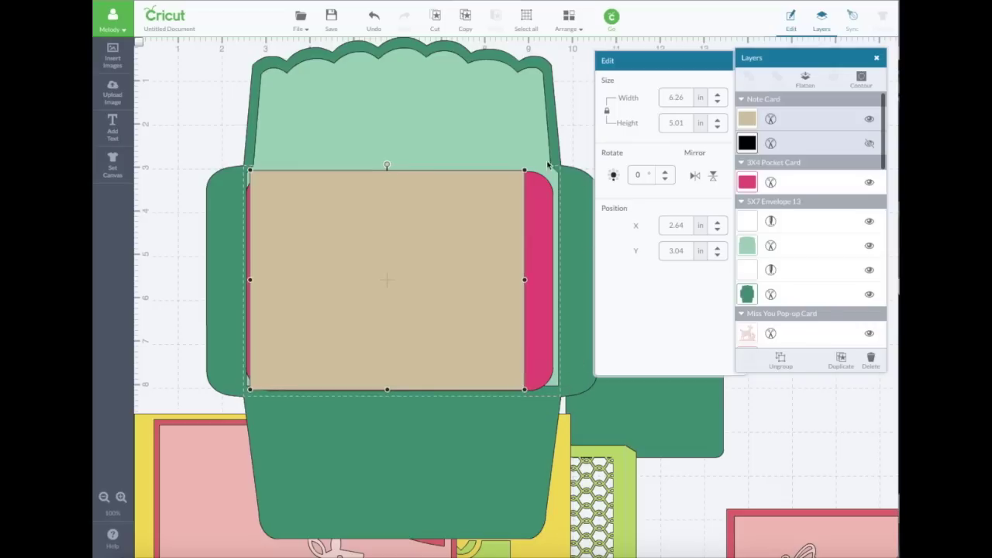
# Step: Unlock the tan rectangle's proportions, set it to 7 by 5 in, and move it off the envelope
pyautogui.click(608, 113)
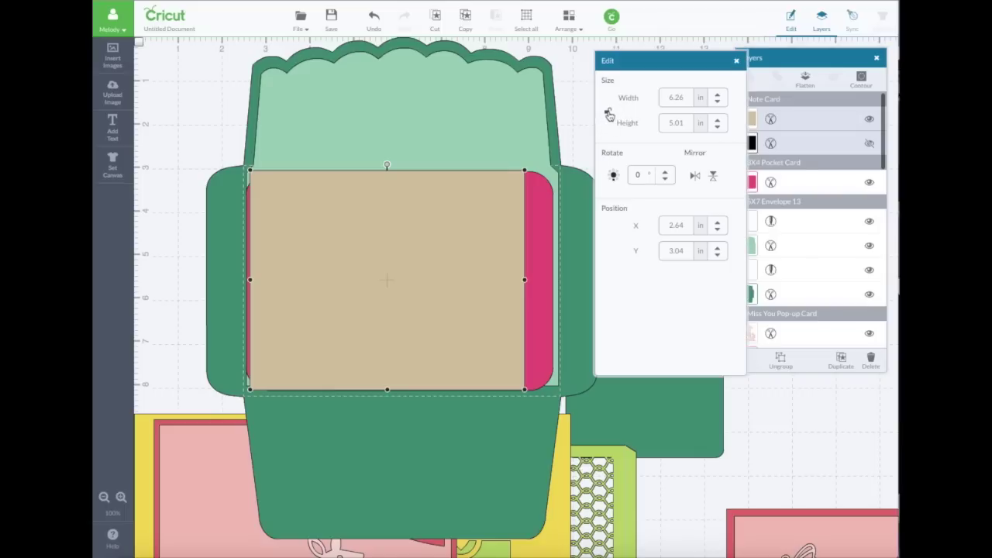
pyautogui.click(685, 97)
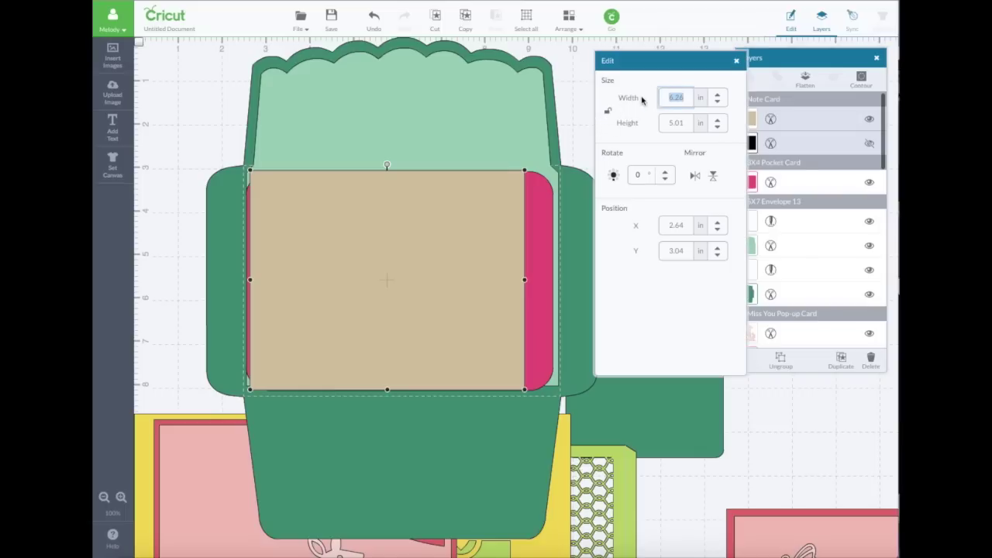
pyautogui.write('7')
pyautogui.press('Return')
pyautogui.click(686, 122)
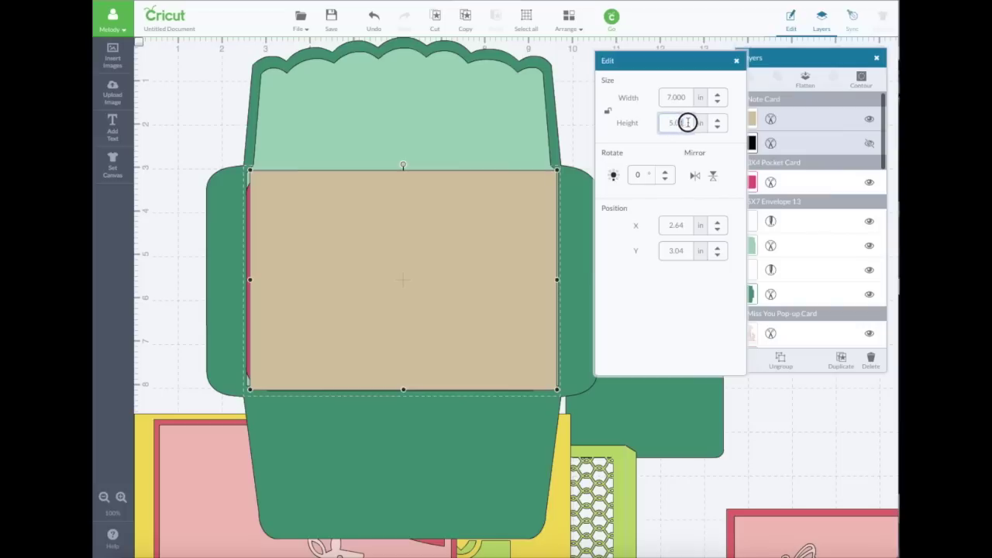
pyautogui.press('Return')
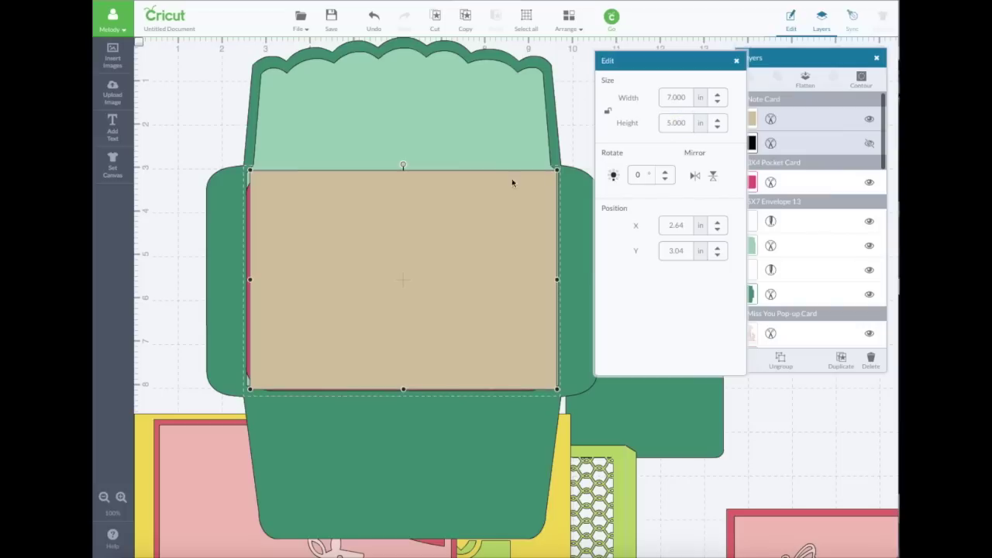
pyautogui.moveTo(463, 244); pyautogui.dragTo(870, 465)
# Step: Hide all four layers of the 5X7 envelope
pyautogui.click(515, 93)
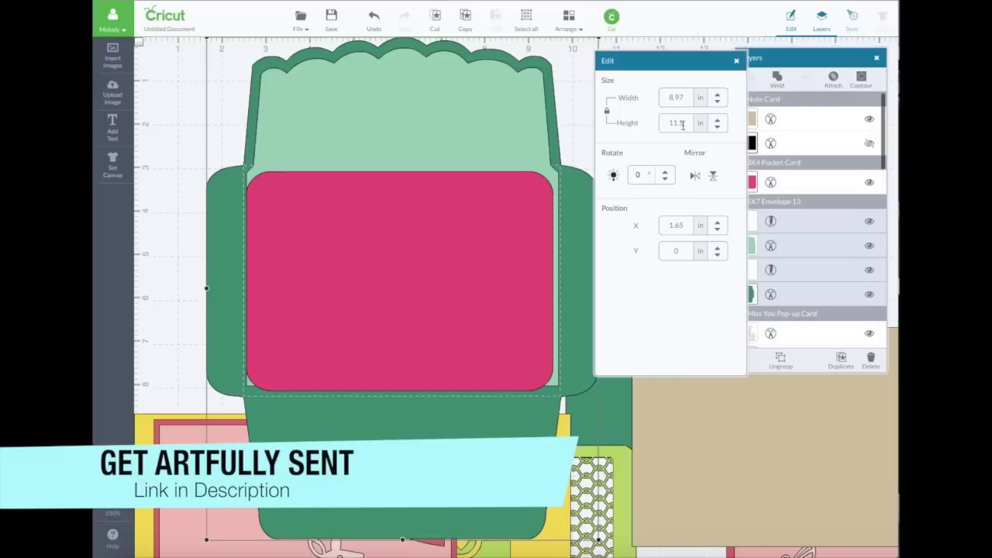
pyautogui.click(871, 223)
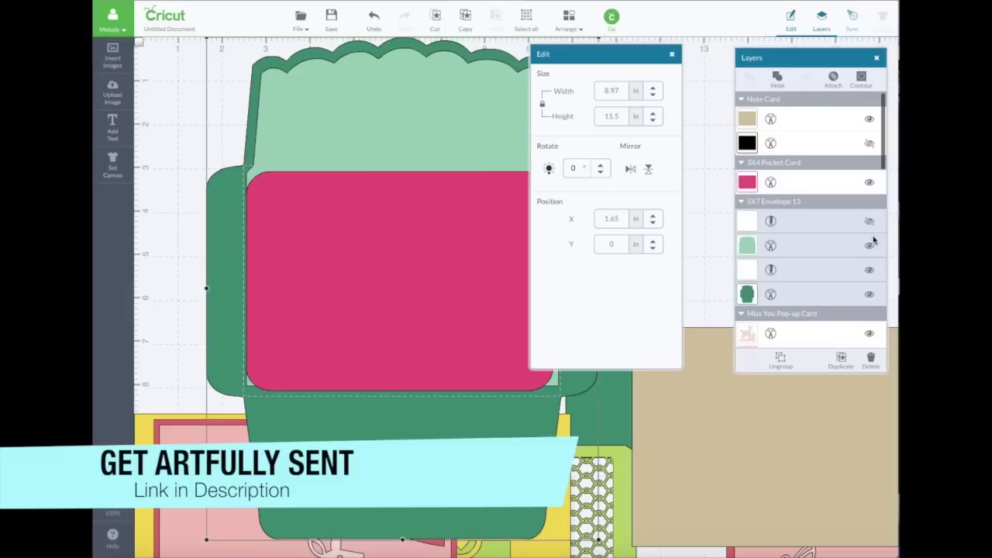
pyautogui.click(869, 245)
pyautogui.click(870, 270)
pyautogui.click(870, 277)
pyautogui.click(869, 294)
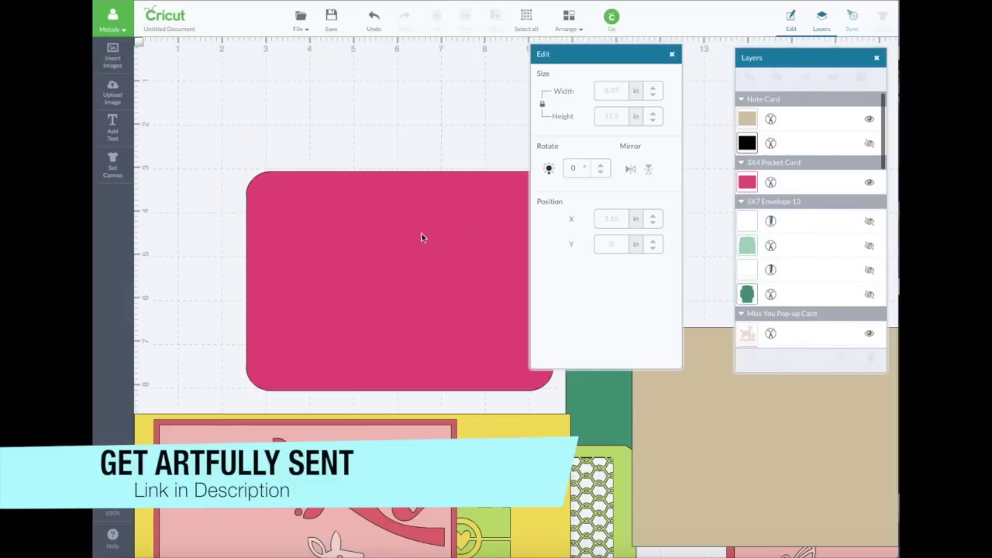
# Step: Move the small 4X6 scalloped envelope just above the pink card, at about X 5.56 and Y 1.04 in
pyautogui.moveTo(583, 54); pyautogui.dragTo(697, 56)
pyautogui.moveTo(581, 256); pyautogui.dragTo(442, 119)
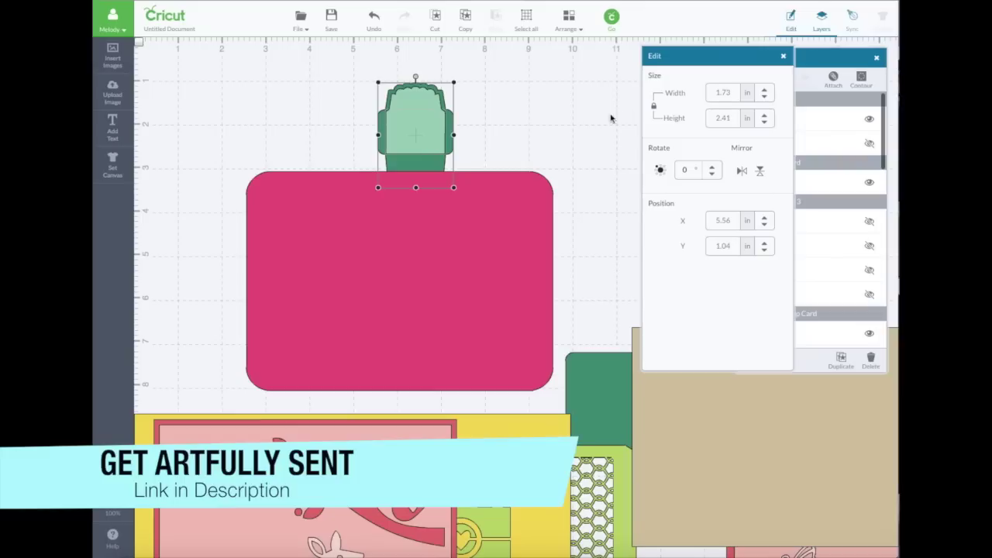
# Step: Set the small scalloped envelope's height to 10 in with its proportions locked
pyautogui.click(725, 117)
pyautogui.write('10')
pyautogui.press('Return')
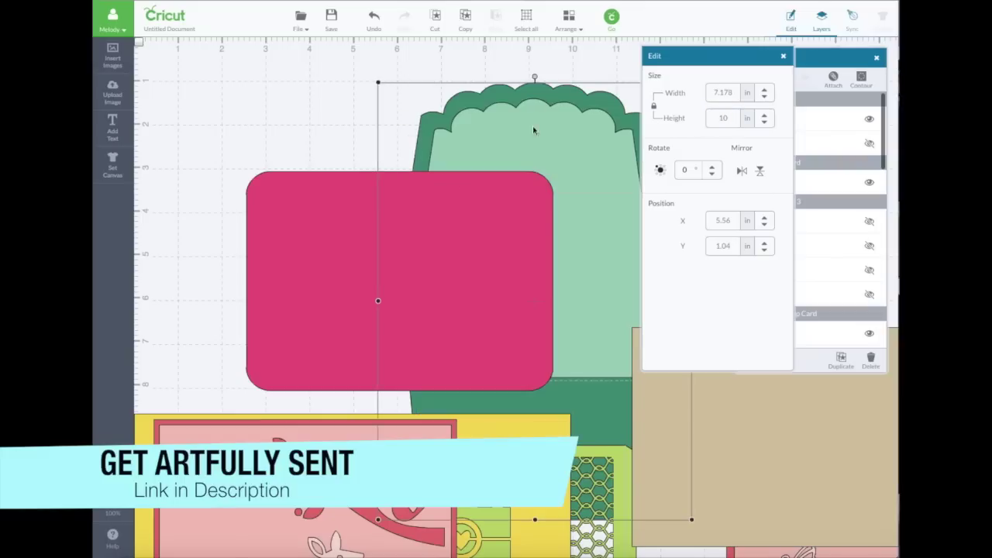
# Step: Set the pink card's width to 4 in and its height to 6 in
pyautogui.click(457, 248)
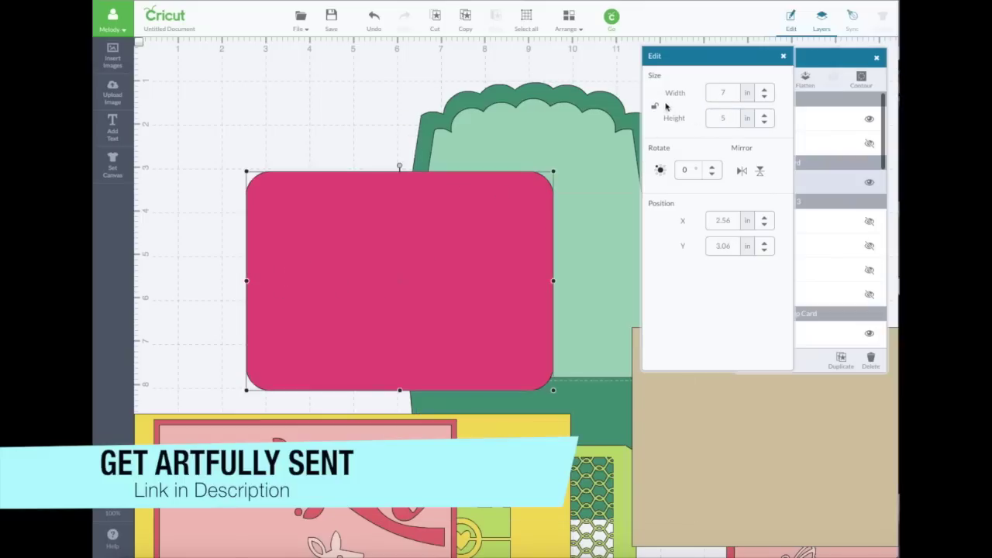
pyautogui.doubleClick(722, 92)
pyautogui.write('4')
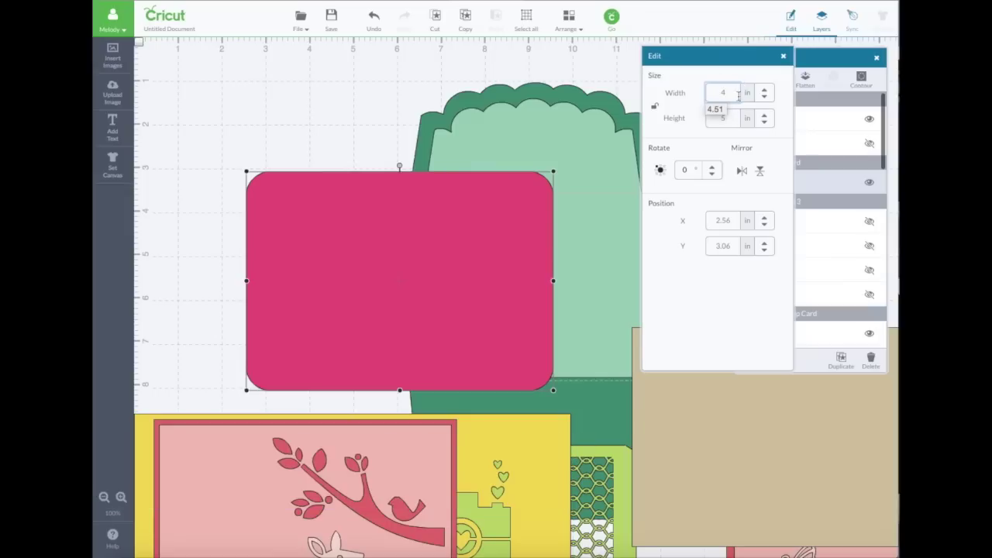
pyautogui.click(715, 116)
pyautogui.moveTo(717, 116); pyautogui.dragTo(734, 114)
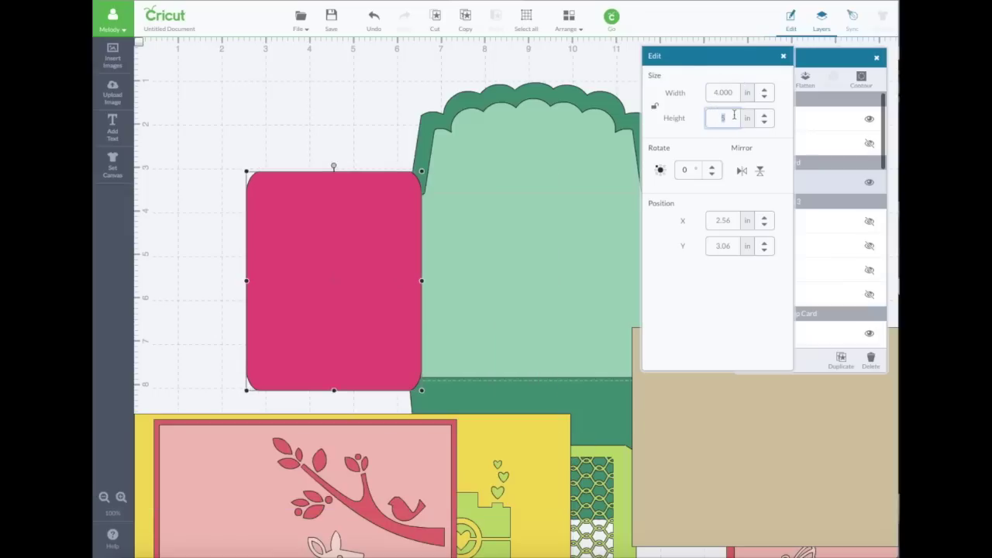
pyautogui.press('Return')
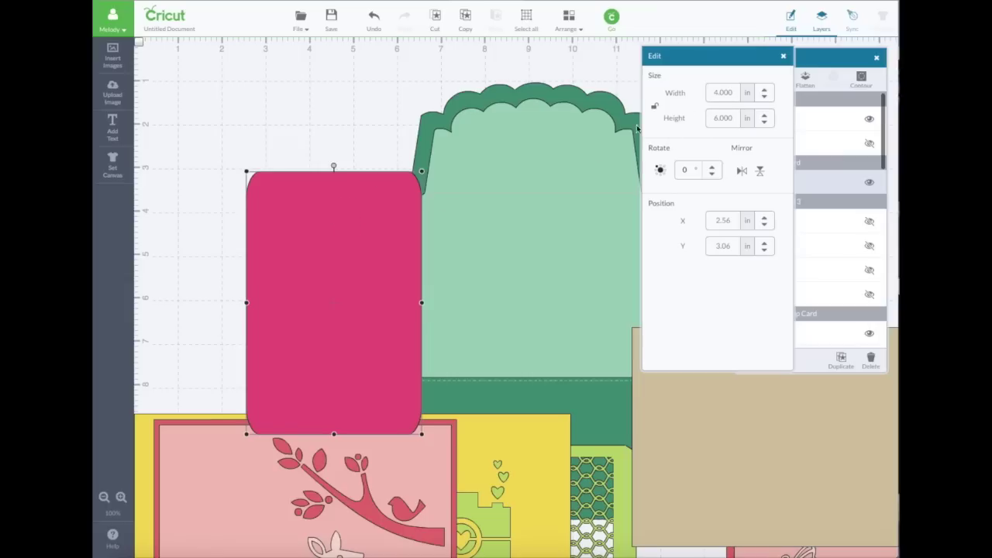
# Step: Rotate the pink card 90°, shift the envelope into open canvas space, and lay the card over its middle panel at about X 8.83, Y 2.76 in
pyautogui.click(663, 171)
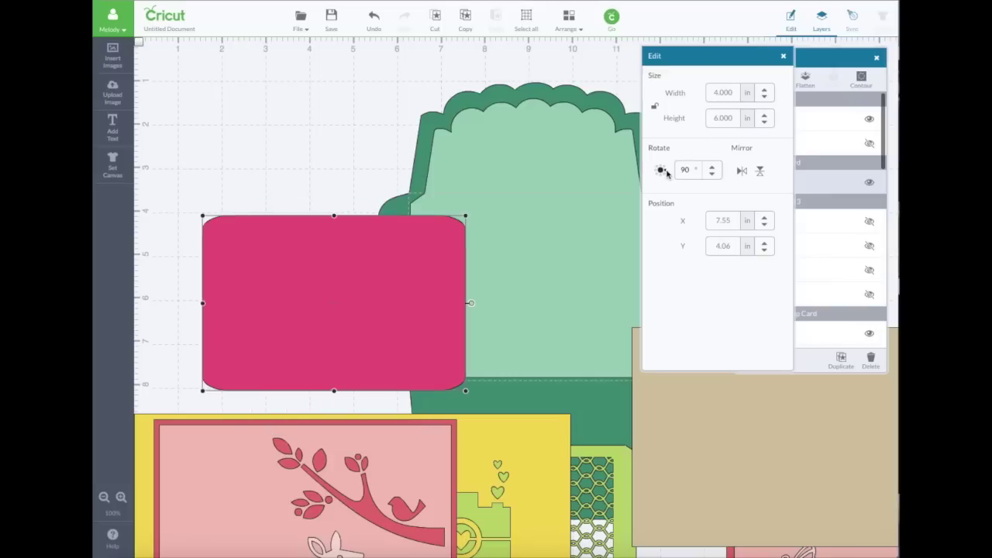
pyautogui.moveTo(349, 258); pyautogui.dragTo(543, 242)
pyautogui.moveTo(509, 148); pyautogui.dragTo(374, 109)
pyautogui.moveTo(541, 222); pyautogui.dragTo(457, 202)
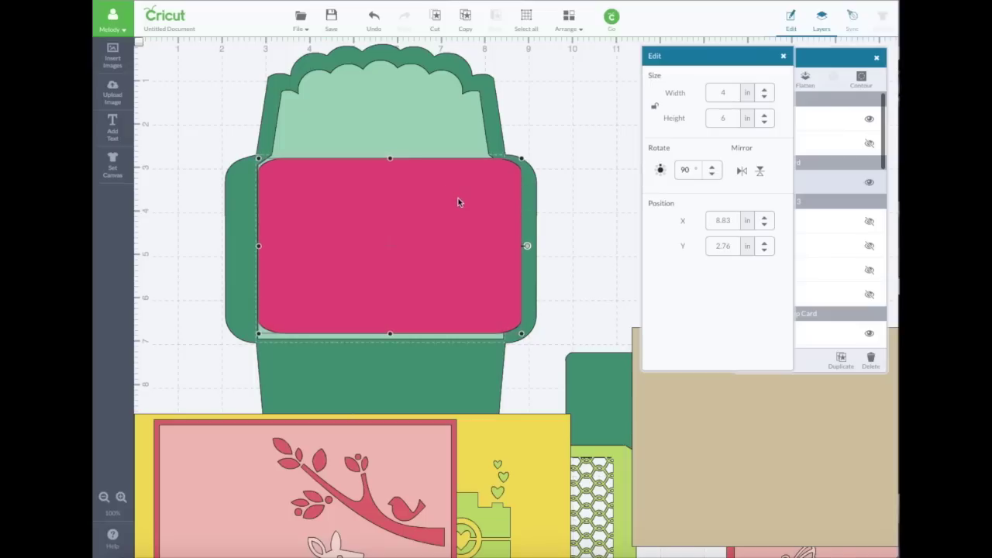
# Step: Enlarge the scalloped envelope proportionally to about 7.41 by 10.33 in and reposition the pink card on its middle panel
pyautogui.click(533, 198)
pyautogui.moveTo(540, 40); pyautogui.dragTo(573, 29)
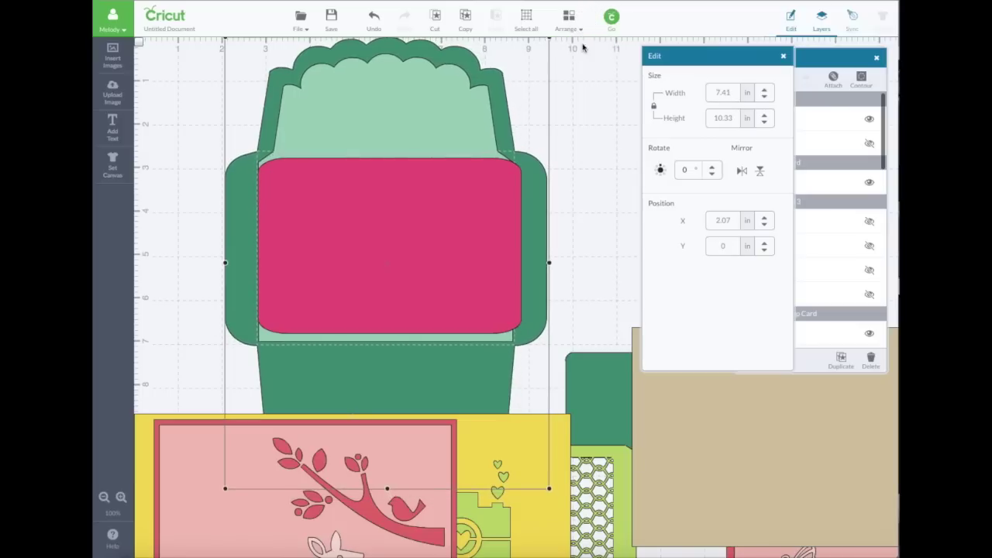
pyautogui.click(452, 224)
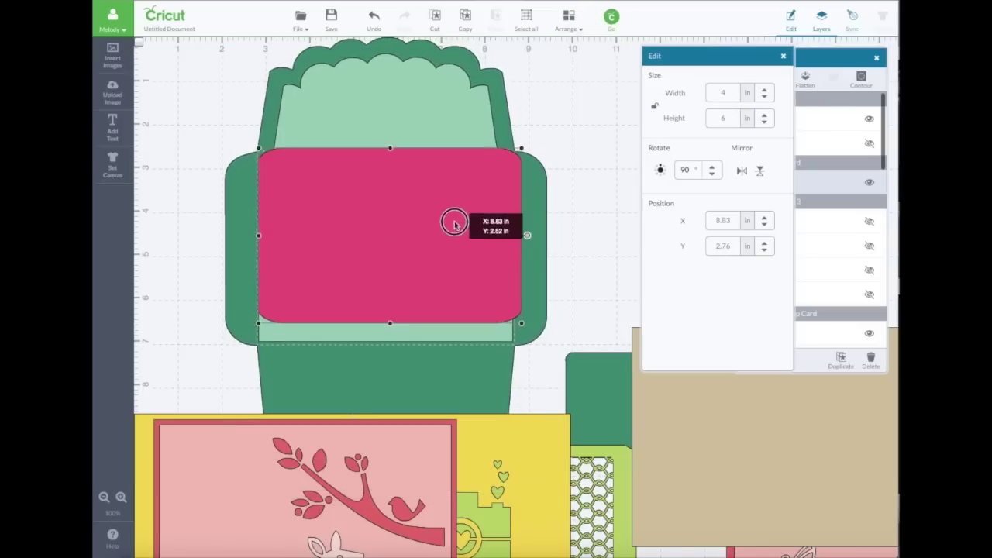
pyautogui.click(496, 144)
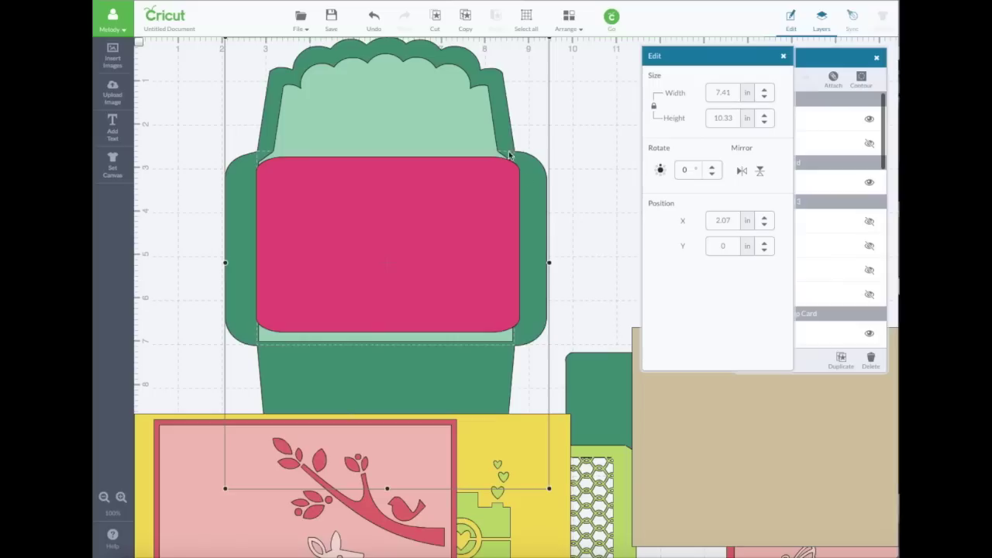
# Step: Stretch the envelope to about 7.75 in wide, shorten it to about 9.81 in high, and shift the pink card to match
pyautogui.moveTo(550, 265); pyautogui.dragTo(564, 262)
pyautogui.moveTo(443, 243); pyautogui.dragTo(452, 241)
pyautogui.click(449, 396)
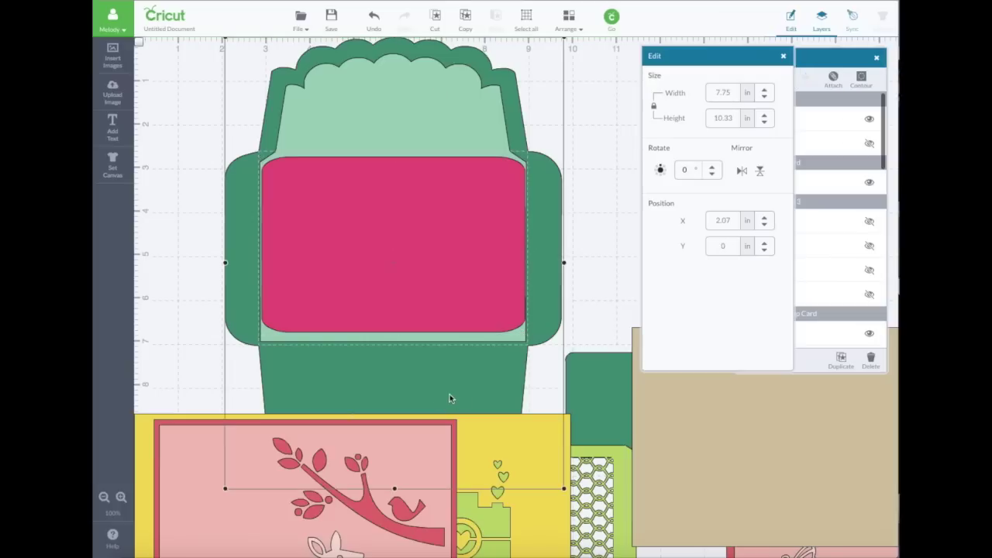
pyautogui.moveTo(394, 490); pyautogui.dragTo(396, 463)
pyautogui.moveTo(416, 243); pyautogui.dragTo(416, 239)
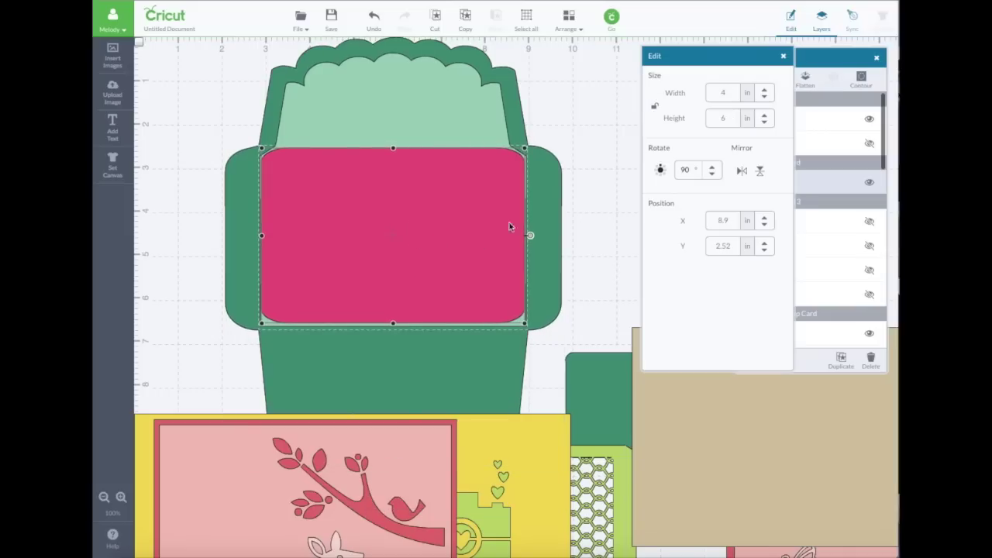
# Step: Widen the envelope to about 7.82 in and center the pink card within its fold lines at about X 8.91, Y 2.58 in
pyautogui.click(558, 218)
pyautogui.moveTo(568, 249); pyautogui.dragTo(567, 250)
pyautogui.moveTo(477, 206); pyautogui.dragTo(480, 207)
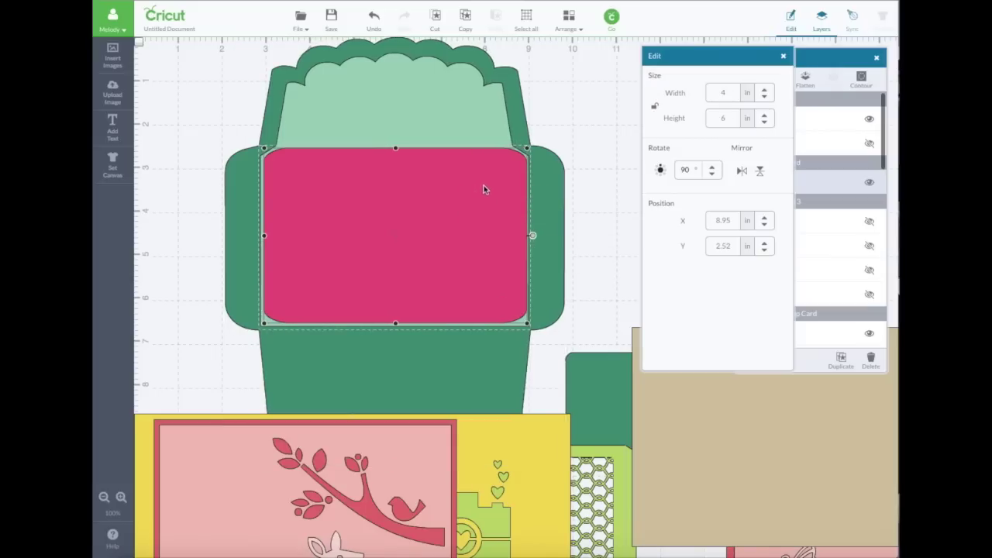
pyautogui.moveTo(423, 161); pyautogui.dragTo(417, 162)
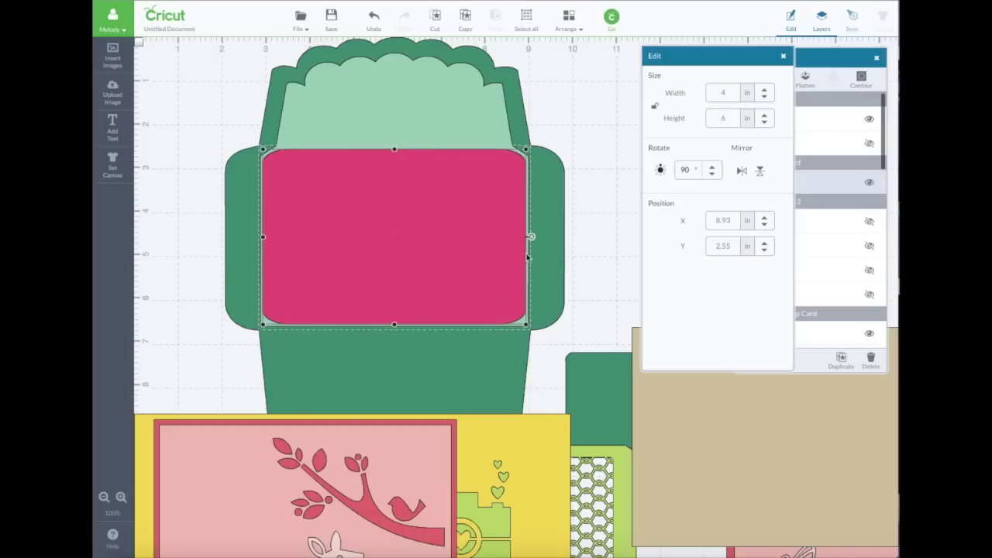
pyautogui.moveTo(367, 188); pyautogui.dragTo(369, 192)
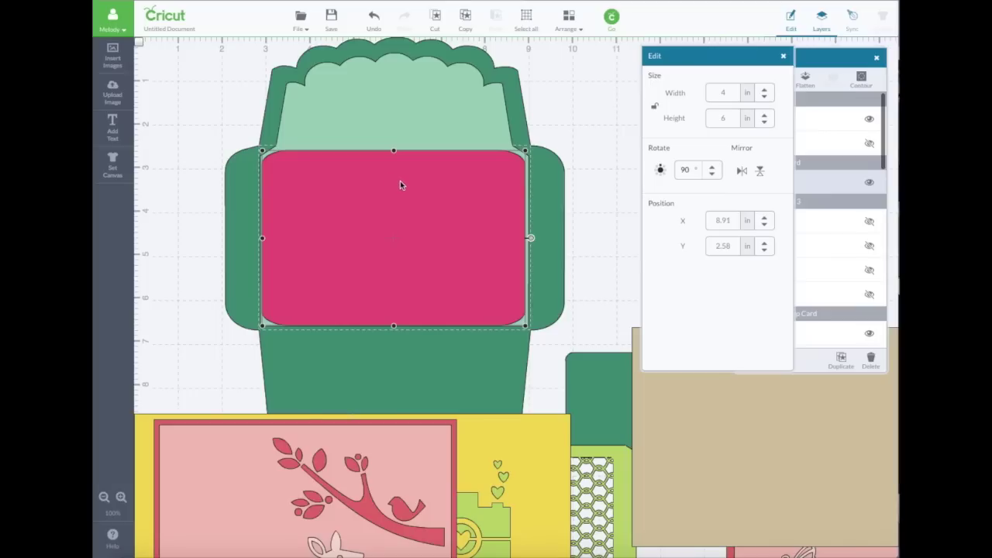
# Step: Delete the scalloped envelope from the canvas
pyautogui.moveTo(452, 122); pyautogui.dragTo(462, 135)
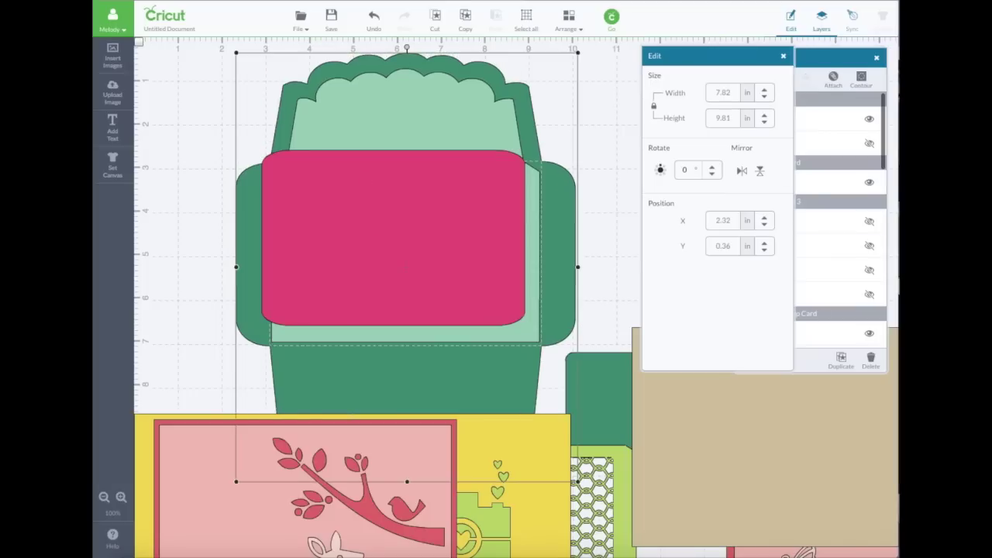
pyautogui.click(871, 361)
# Step: Ungroup the Miss You Pop-up Card in the cleared area and move the deer piece beside it, shrinking it to about 3.69 by 3.45 in
pyautogui.moveTo(417, 437); pyautogui.dragTo(417, 72)
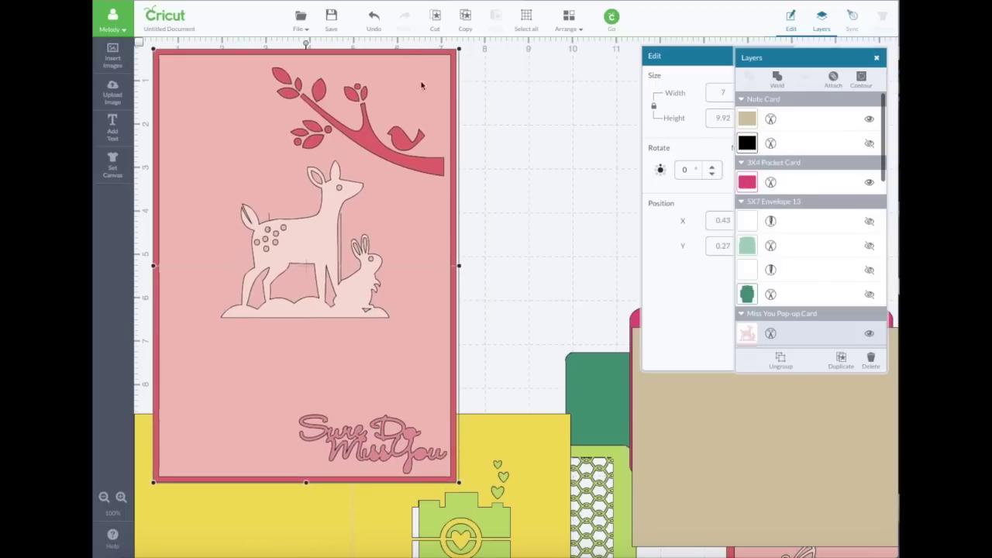
pyautogui.scroll(-5, 819, 314)
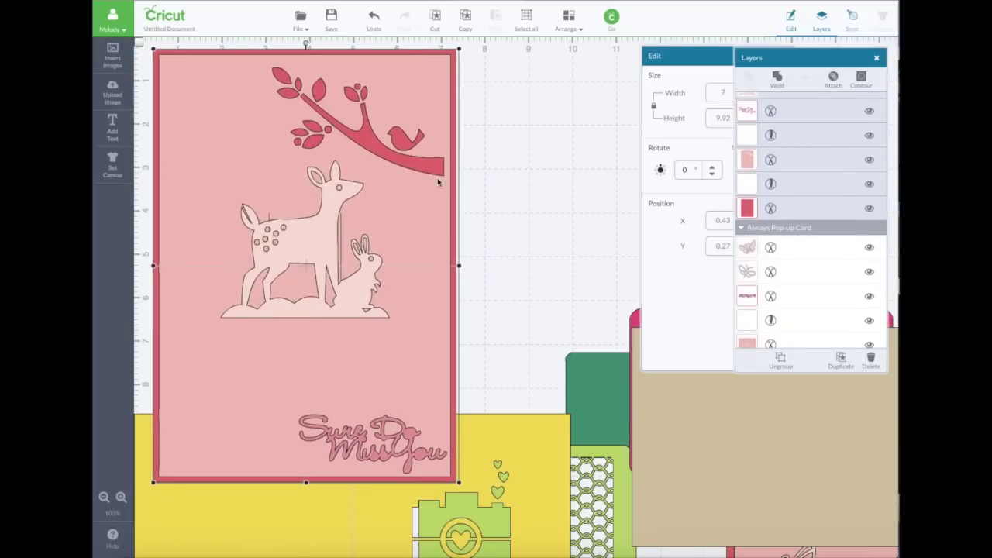
pyautogui.click(780, 359)
pyautogui.moveTo(319, 233); pyautogui.dragTo(552, 225)
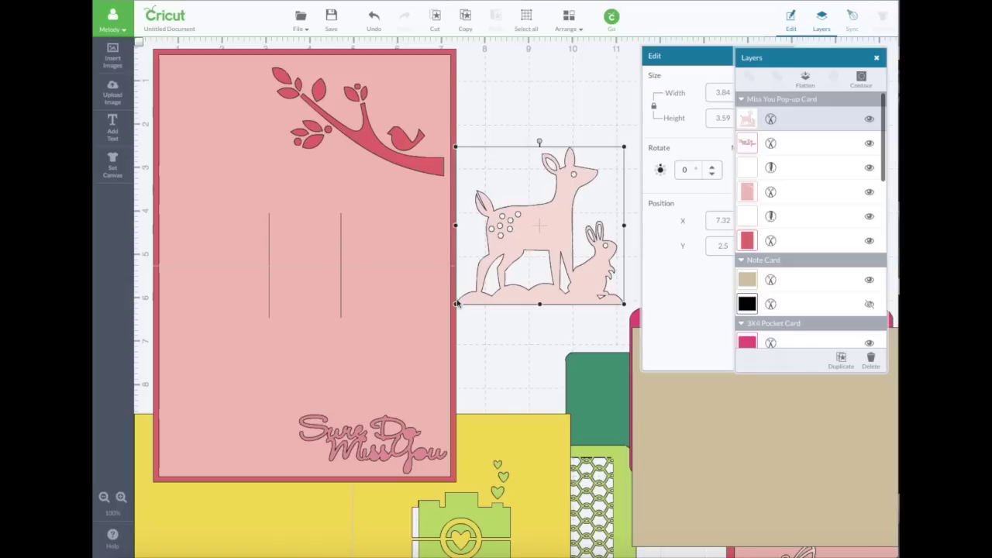
pyautogui.moveTo(456, 306)
pyautogui.mouseDown()
pyautogui.moveTo(491, 284)
pyautogui.moveTo(465, 318)
pyautogui.mouseUp()
# Step: Move the light pink panel off the red card base and place the Sure Do Miss You text above the deer
pyautogui.moveTo(402, 199)
pyautogui.mouseDown()
pyautogui.moveTo(419, 194)
pyautogui.moveTo(394, 182)
pyautogui.moveTo(438, 203)
pyautogui.moveTo(605, 220)
pyautogui.moveTo(625, 325)
pyautogui.moveTo(558, 372)
pyautogui.moveTo(458, 263)
pyautogui.moveTo(404, 181)
pyautogui.mouseUp()
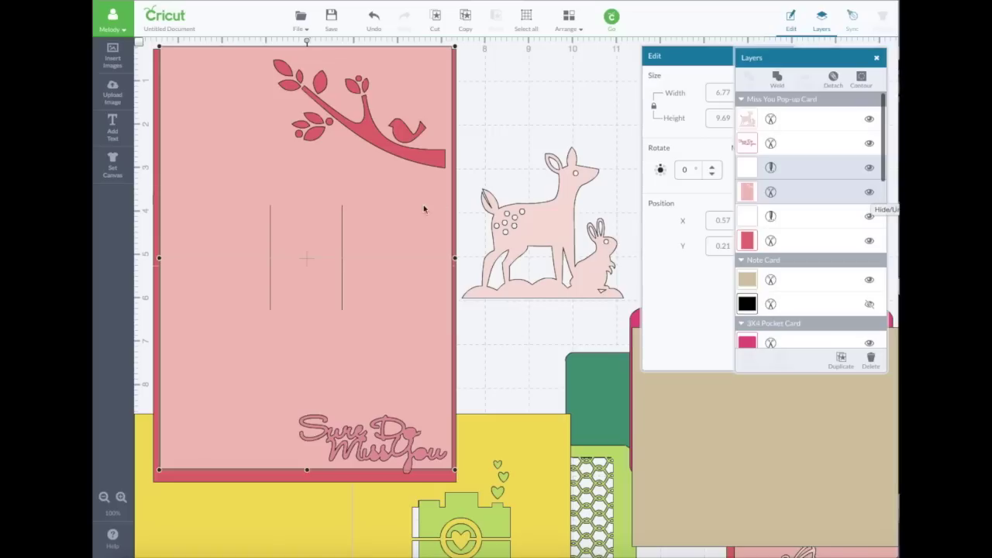
pyautogui.moveTo(410, 192); pyautogui.dragTo(661, 517)
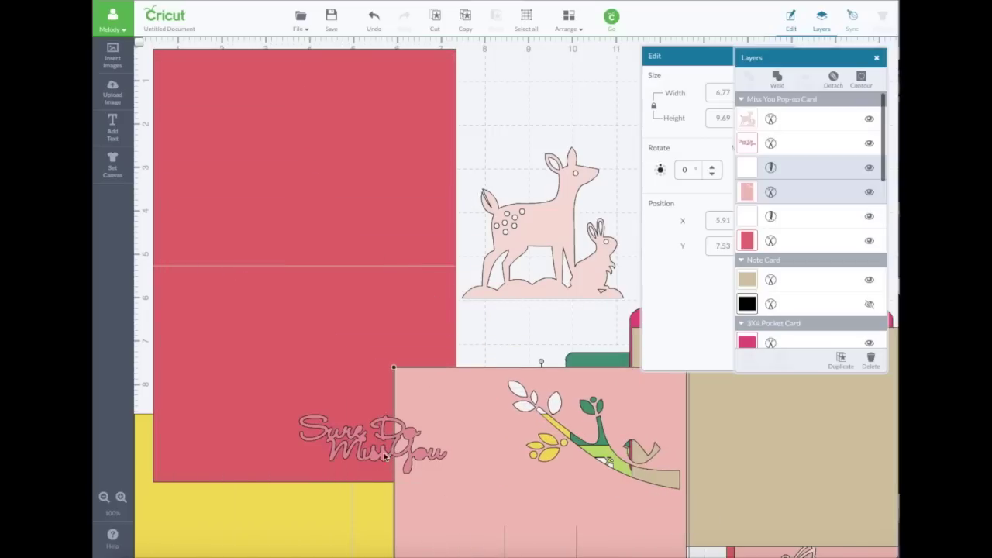
pyautogui.moveTo(409, 440); pyautogui.dragTo(583, 111)
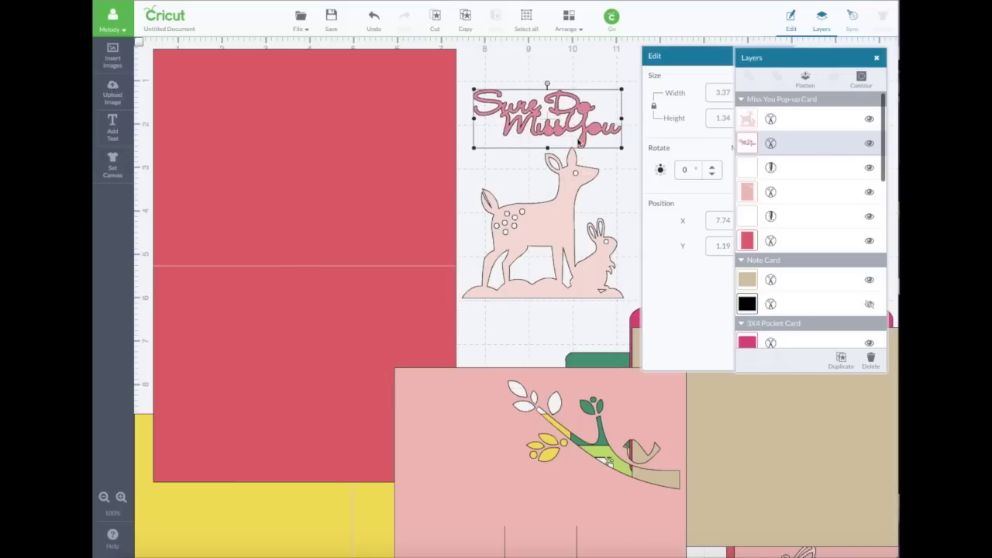
# Step: Hide the card's text layer, the red base layer and the base's score line layer
pyautogui.click(869, 142)
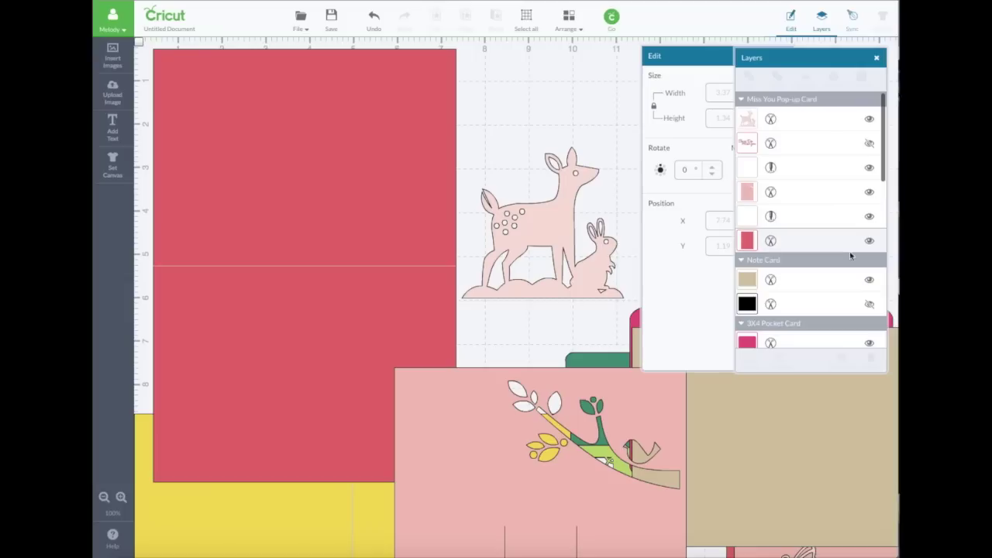
pyautogui.click(869, 240)
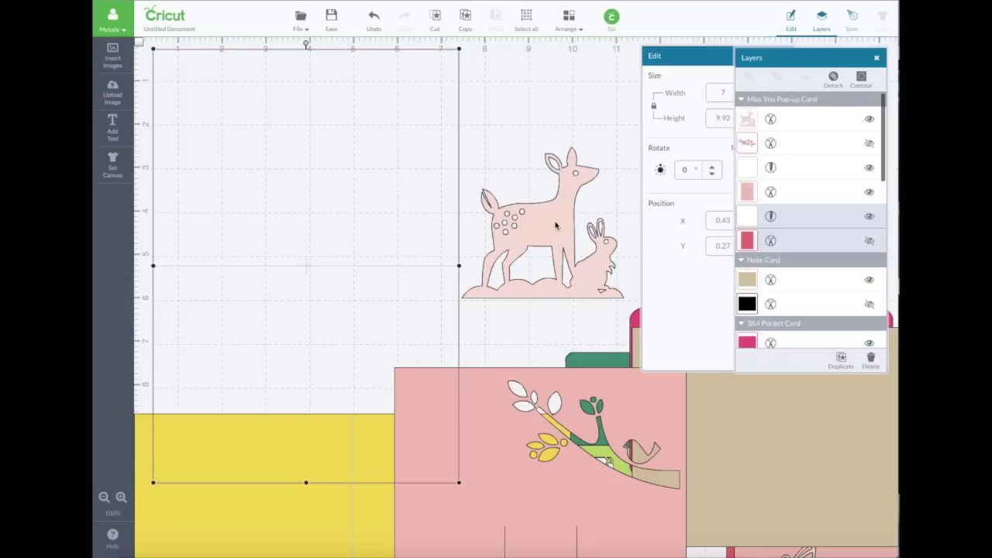
pyautogui.click(868, 216)
# Step: Move the deer piece to about X 3.21, Y 0.94 in, duplicate it twice, and pull one copy off to the side
pyautogui.moveTo(487, 177); pyautogui.dragTo(383, 159)
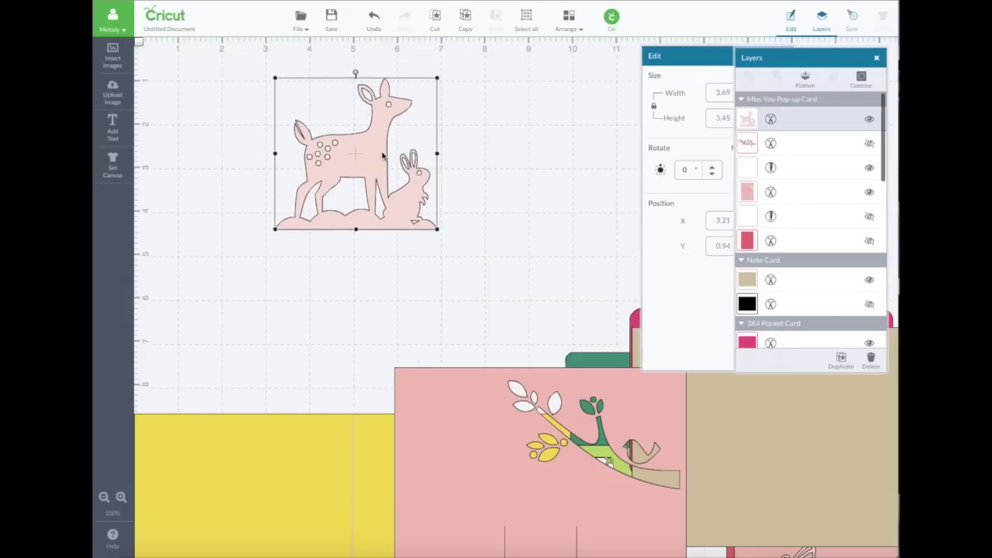
pyautogui.click(842, 358)
pyautogui.click(841, 358)
pyautogui.moveTo(398, 162); pyautogui.dragTo(515, 166)
# Step: Recolor the separated deer copy pale tan and the copy overlapping the original dark brown
pyautogui.click(748, 121)
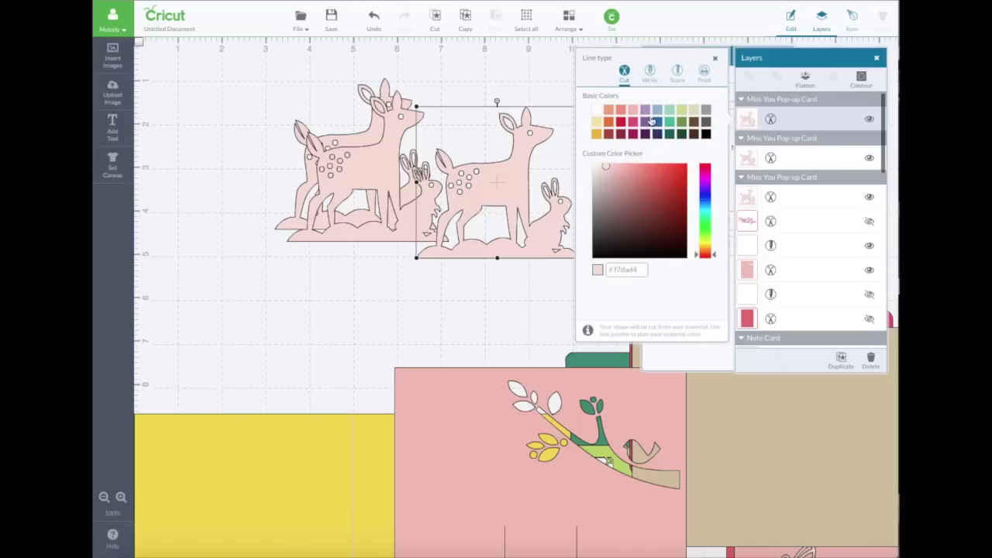
pyautogui.click(693, 109)
pyautogui.click(372, 159)
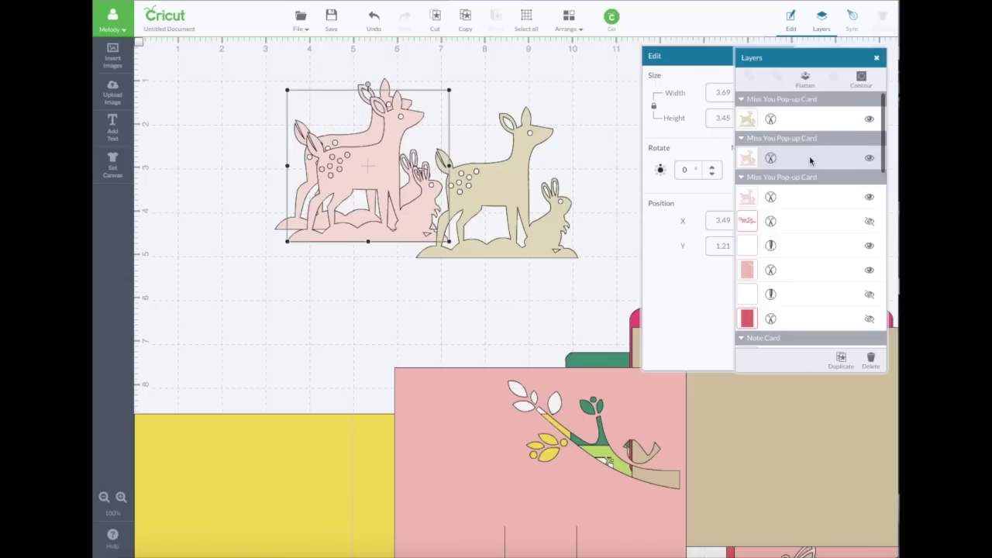
pyautogui.click(759, 158)
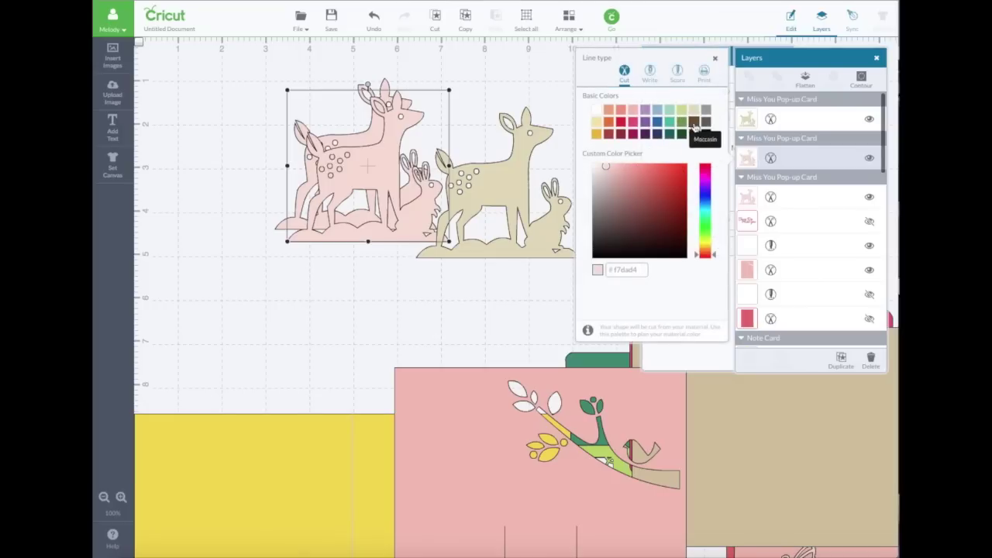
pyautogui.click(694, 124)
pyautogui.click(353, 139)
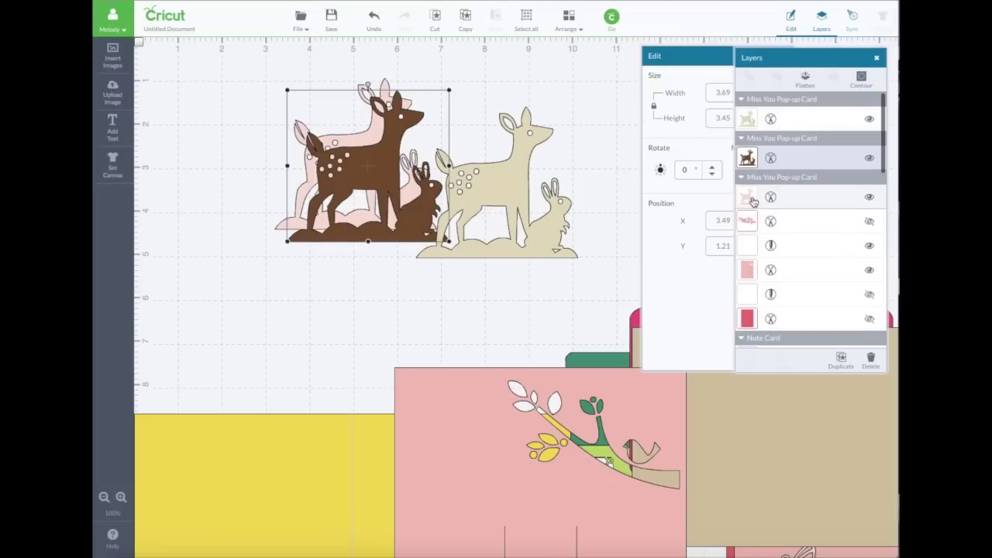
# Step: Spread the copies apart, moving the tan deer farther away and the brown deer to about X 3.81, Y 1.6 in
pyautogui.moveTo(500, 184); pyautogui.dragTo(550, 199)
pyautogui.click(376, 172)
pyautogui.moveTo(376, 172); pyautogui.dragTo(391, 189)
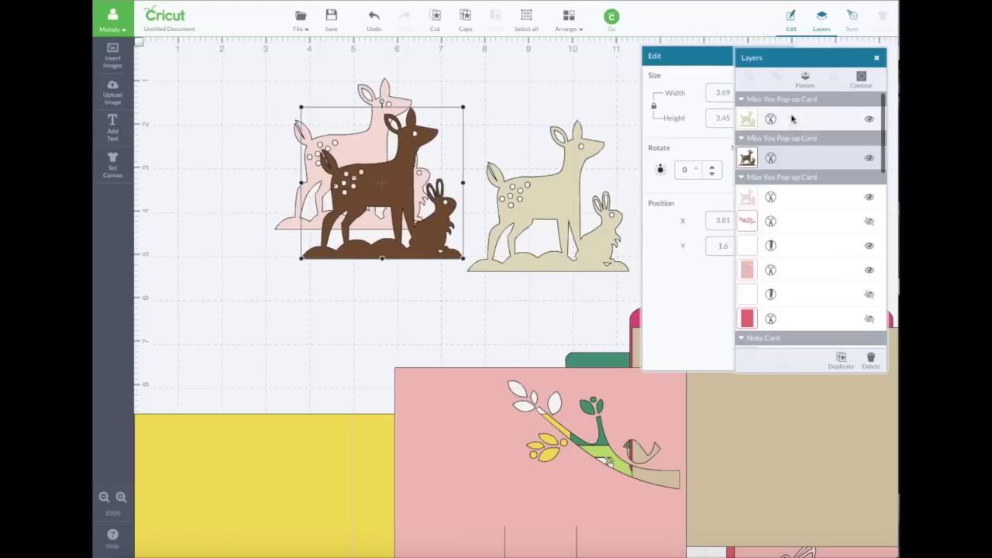
# Step: Use Contour to fill in the ear and eye cutouts of the brown deer and rabbit
pyautogui.click(860, 80)
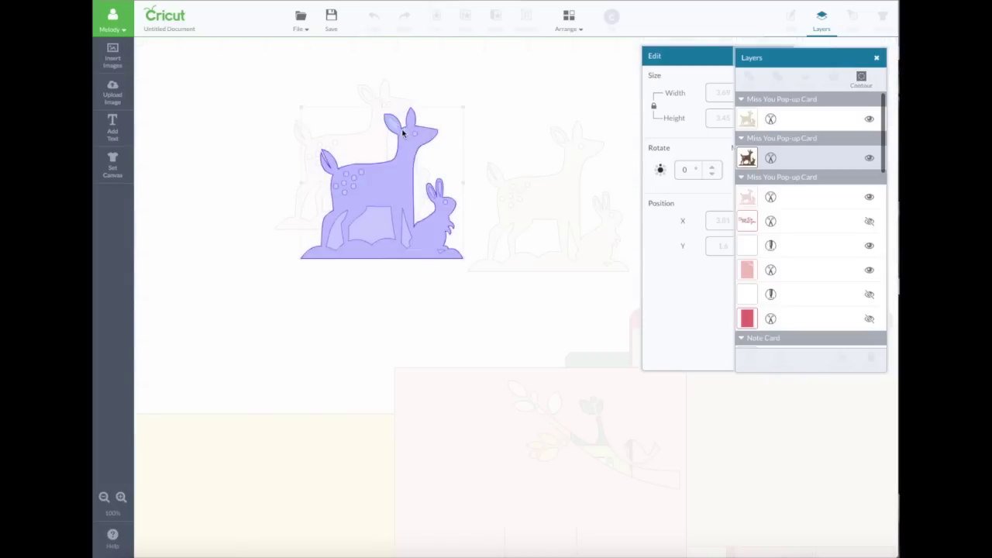
pyautogui.click(433, 195)
pyautogui.click(441, 190)
pyautogui.click(447, 205)
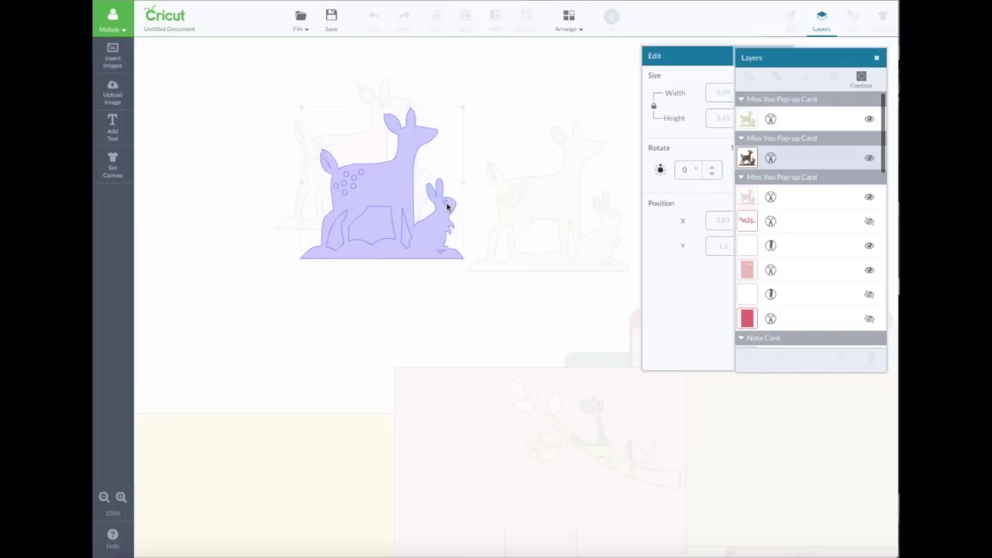
pyautogui.click(512, 109)
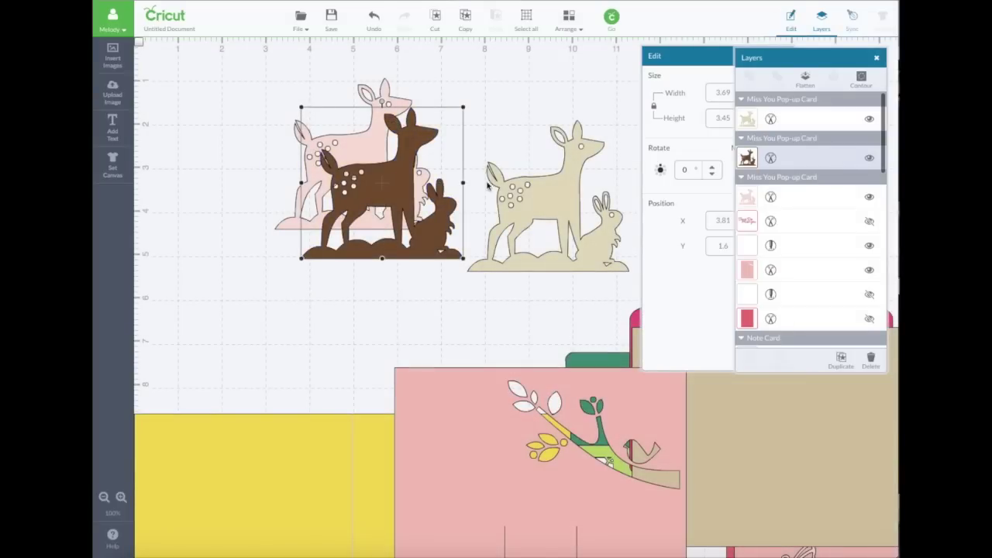
# Step: Stack the tan deer on the brown one at about X 3.82, Y 1.62 in, and move the pink original to about X 6.96, Y 1.45 in
pyautogui.moveTo(546, 192); pyautogui.dragTo(381, 178)
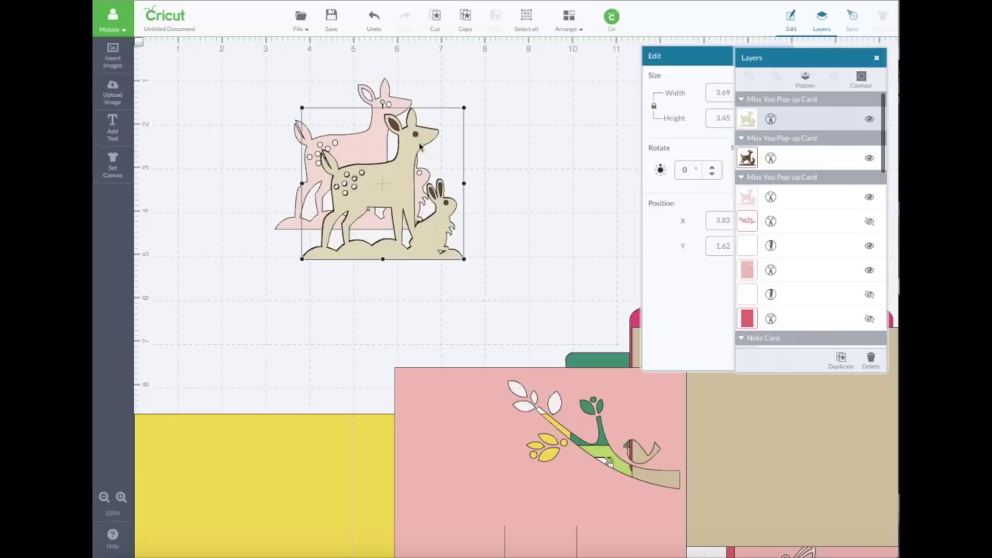
pyautogui.click(385, 92)
pyautogui.moveTo(385, 87); pyautogui.dragTo(549, 109)
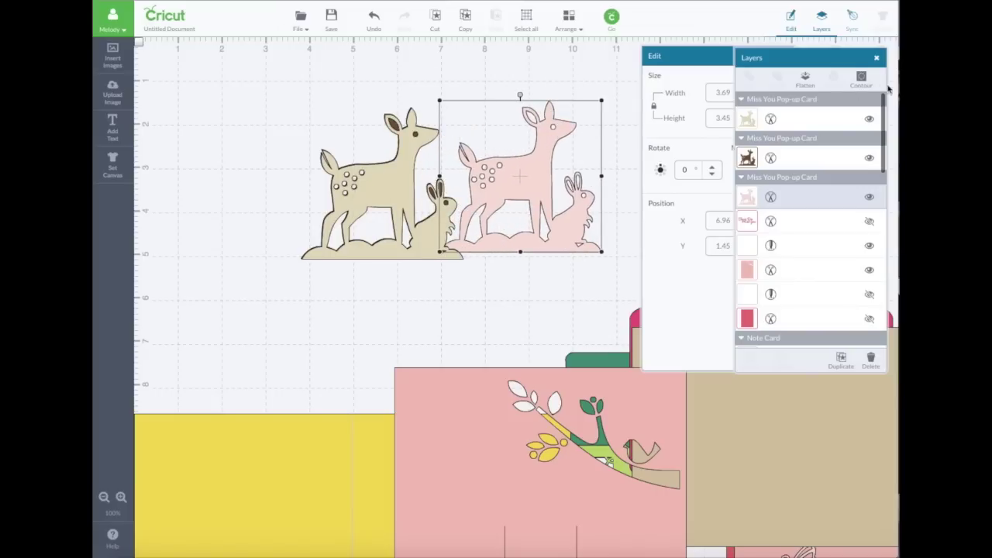
# Step: Use Contour to fill in the ear, eye and spot cutouts of the pink deer and rabbit
pyautogui.click(860, 78)
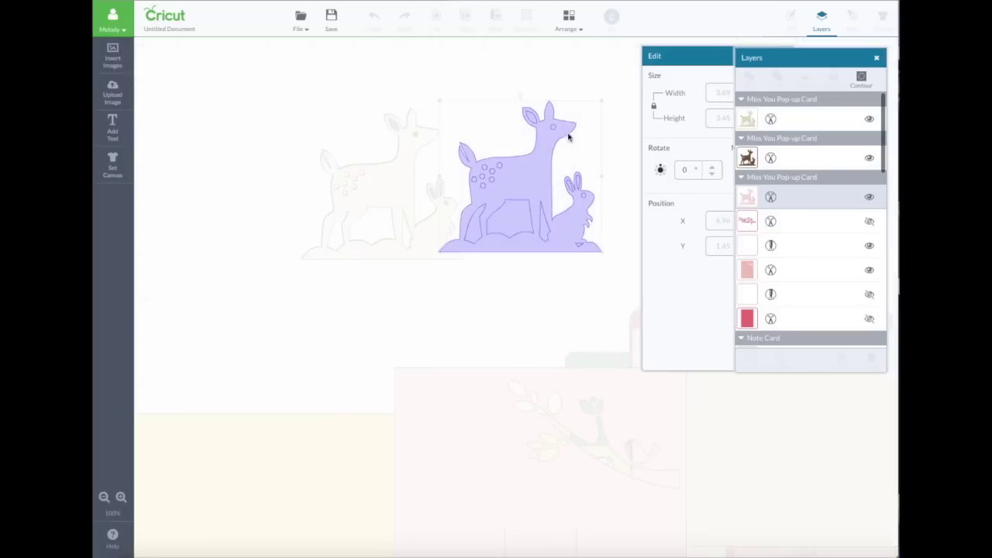
pyautogui.click(531, 115)
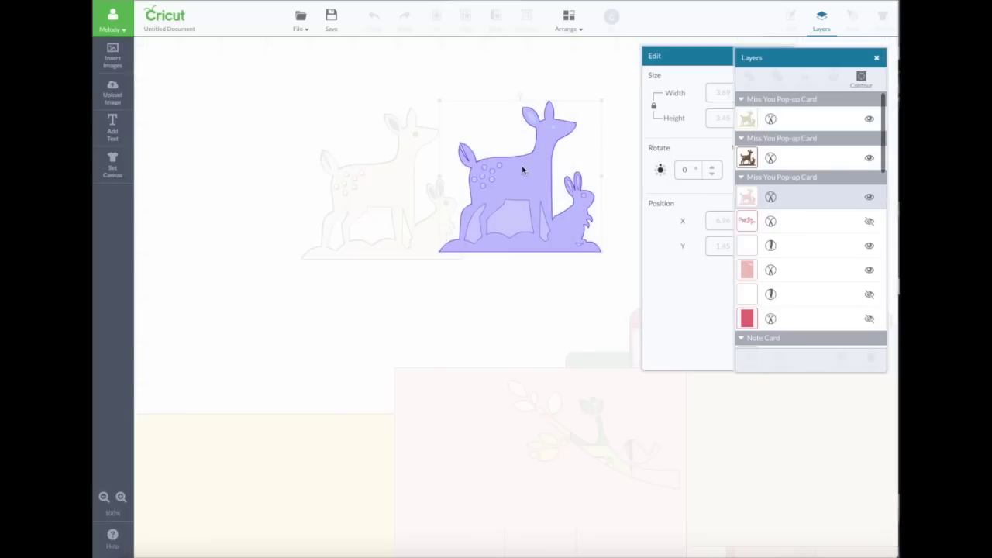
pyautogui.click(500, 172)
pyautogui.click(585, 197)
pyautogui.click(572, 188)
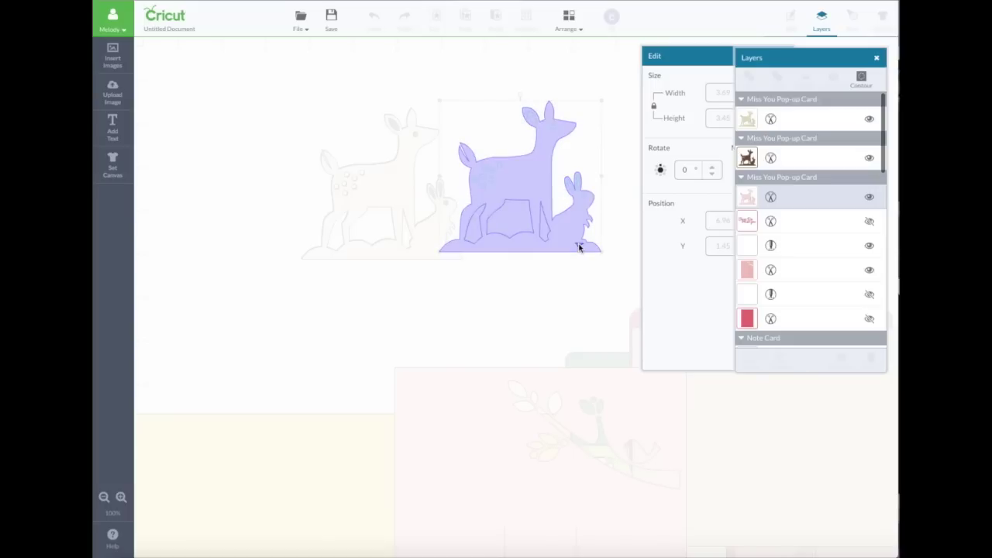
pyautogui.click(532, 231)
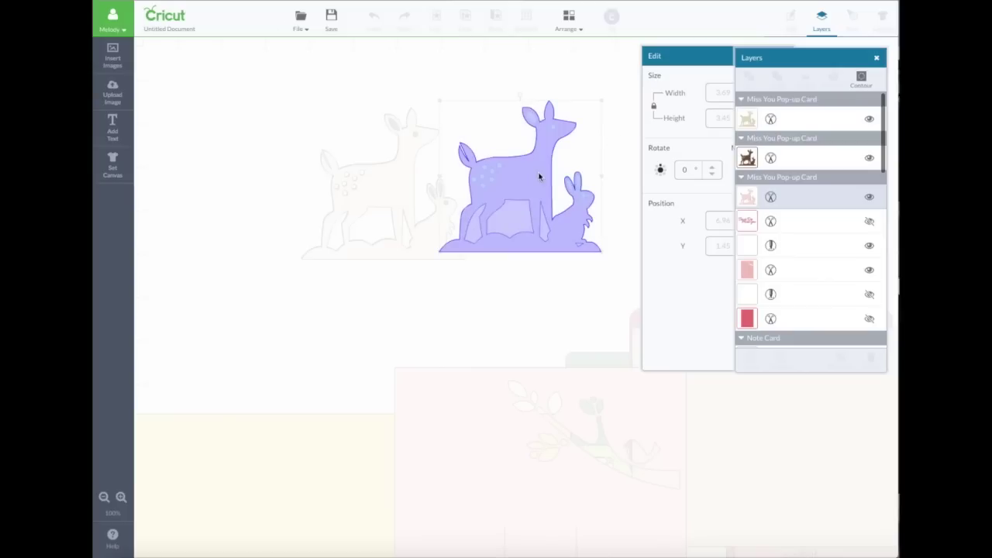
pyautogui.click(621, 153)
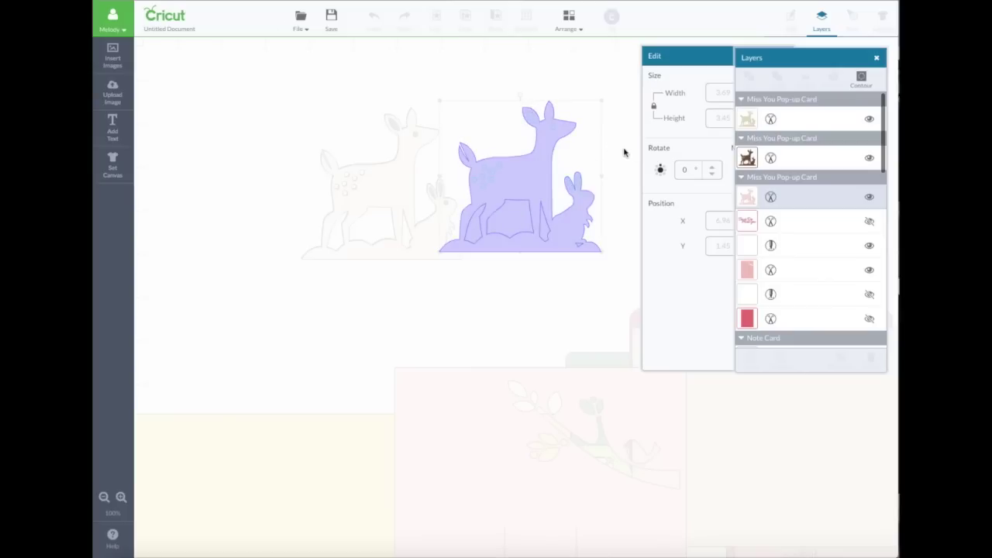
# Step: Place the pink deer at about X 3.78, Y 1.62 in behind the brown and tan copies and realign all three
pyautogui.moveTo(547, 182); pyautogui.dragTo(458, 158)
pyautogui.moveTo(470, 203)
pyautogui.mouseDown()
pyautogui.moveTo(470, 195)
pyautogui.moveTo(453, 203)
pyautogui.mouseUp()
pyautogui.moveTo(333, 188); pyautogui.dragTo(515, 200)
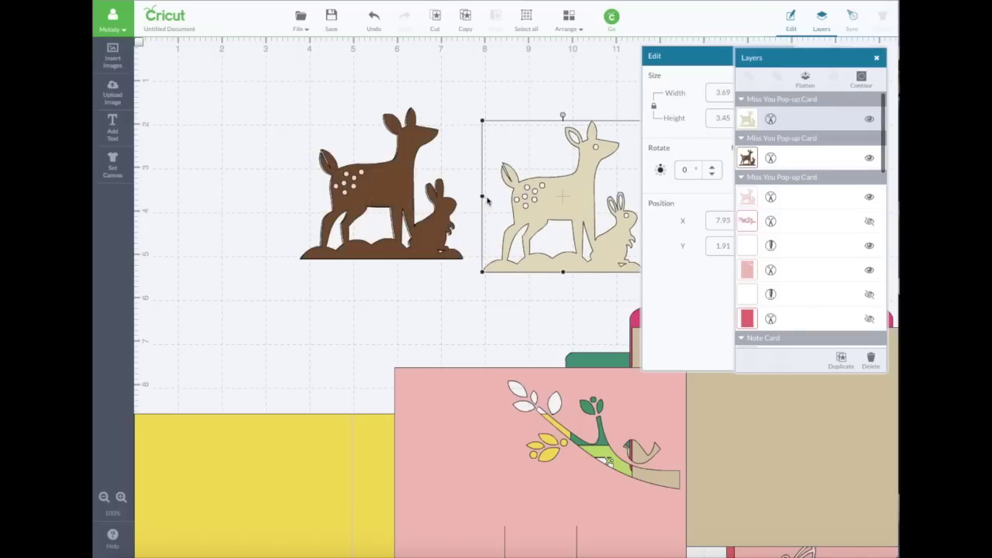
pyautogui.moveTo(405, 173); pyautogui.dragTo(402, 177)
pyautogui.moveTo(584, 199); pyautogui.dragTo(399, 183)
pyautogui.moveTo(579, 352); pyautogui.dragTo(581, 348)
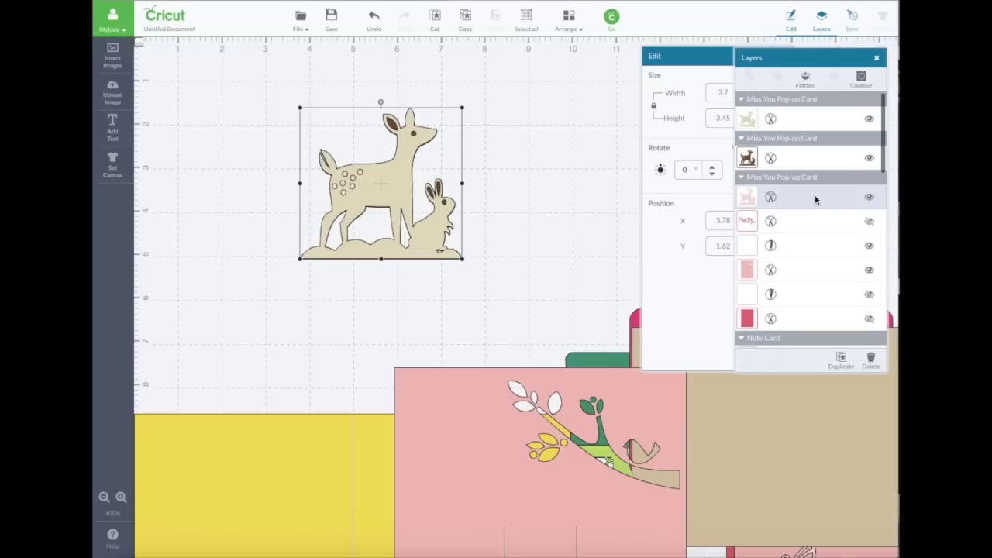
# Step: Group the tan, brown and pink deer layers and enlarge the group to about 4.57 × 4.28 in
pyautogui.click(813, 197)
pyautogui.click(814, 199)
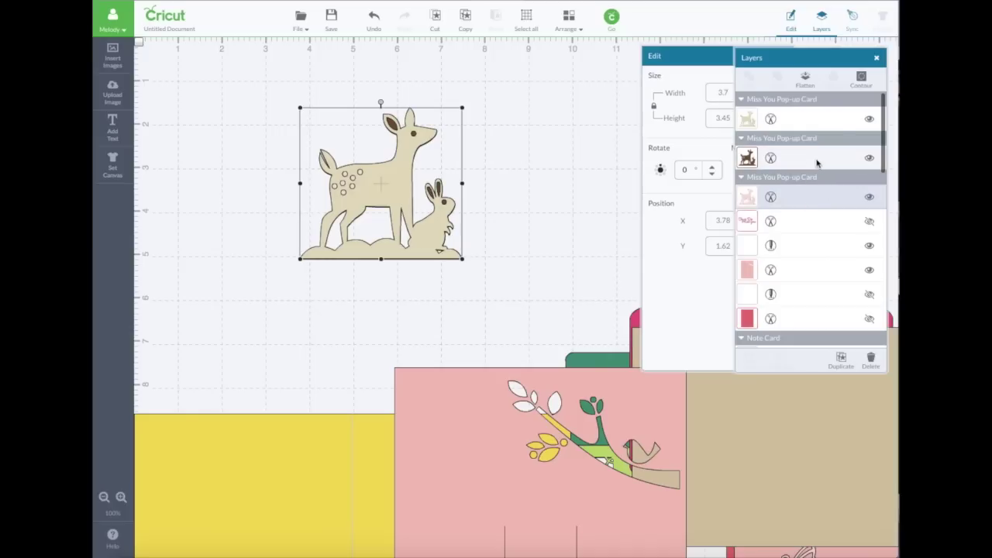
pyautogui.keyDown('shift'); pyautogui.click(817, 158); pyautogui.keyUp('shift')
pyautogui.keyDown('shift'); pyautogui.click(812, 121); pyautogui.keyUp('shift')
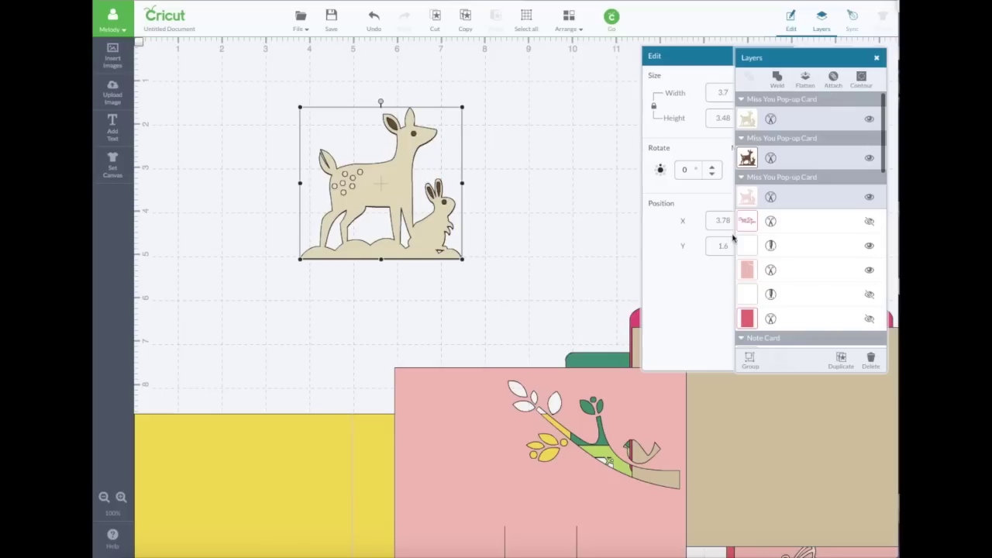
pyautogui.click(756, 366)
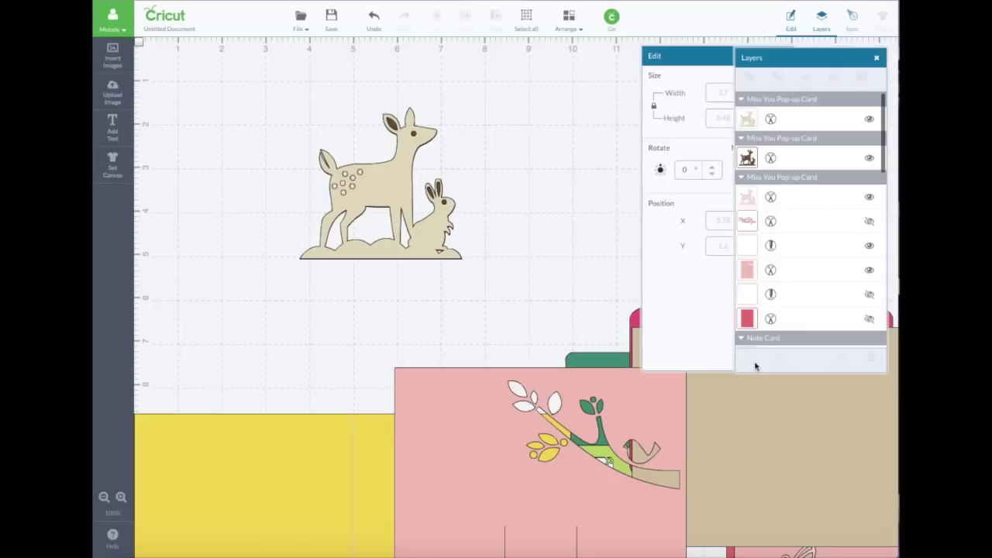
pyautogui.moveTo(418, 183); pyautogui.dragTo(461, 184)
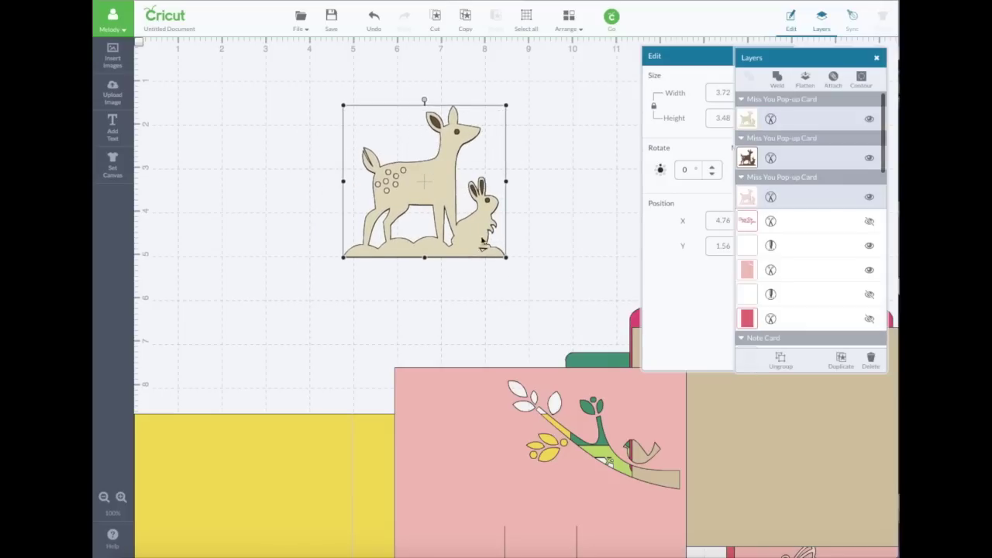
pyautogui.moveTo(506, 256); pyautogui.dragTo(653, 294)
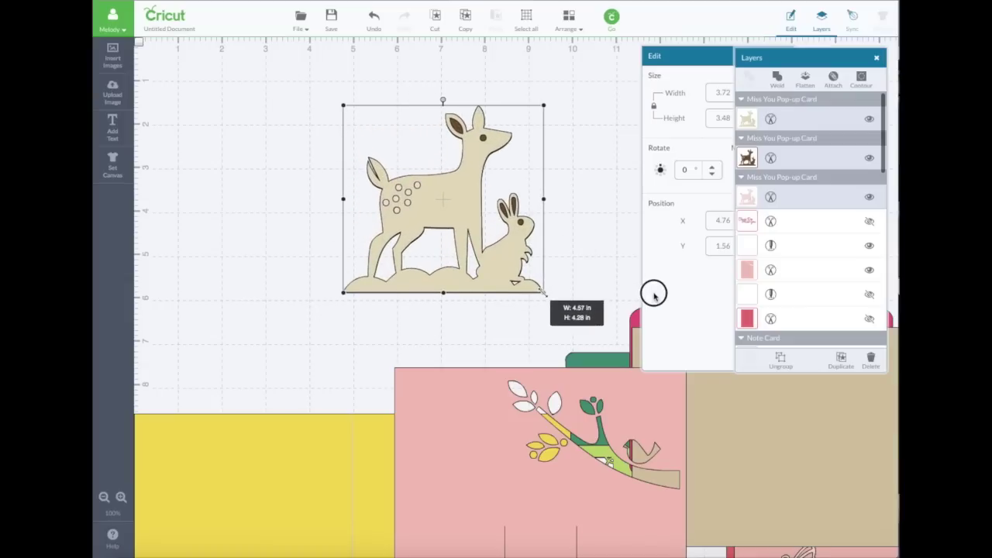
# Step: Move the yellow You and I just click card to about X 0, Y 0.24 in and the deer group below it at X 4.61, Y 7.35 in
pyautogui.moveTo(516, 195); pyautogui.dragTo(888, 499)
pyautogui.moveTo(359, 463); pyautogui.dragTo(327, 97)
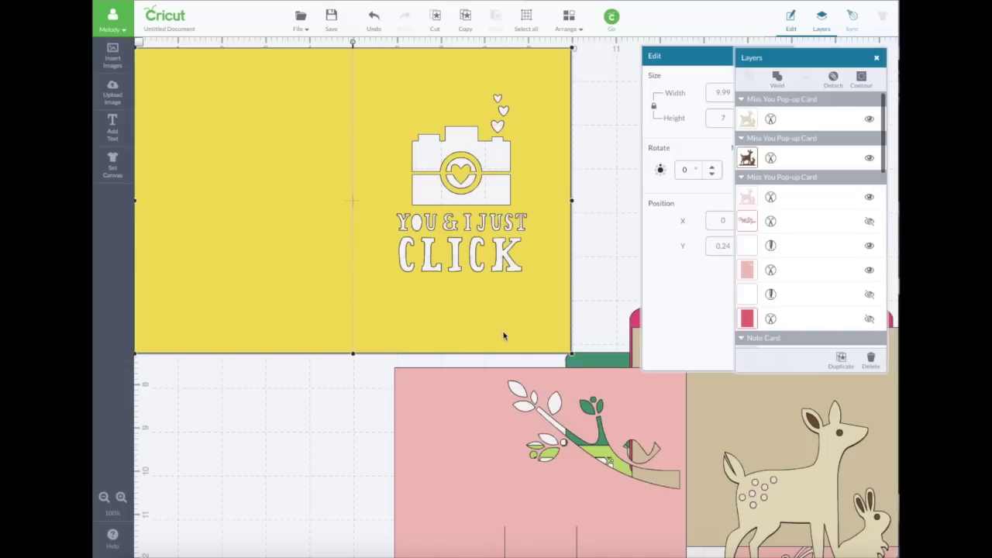
pyautogui.moveTo(774, 416); pyautogui.dragTo(412, 380)
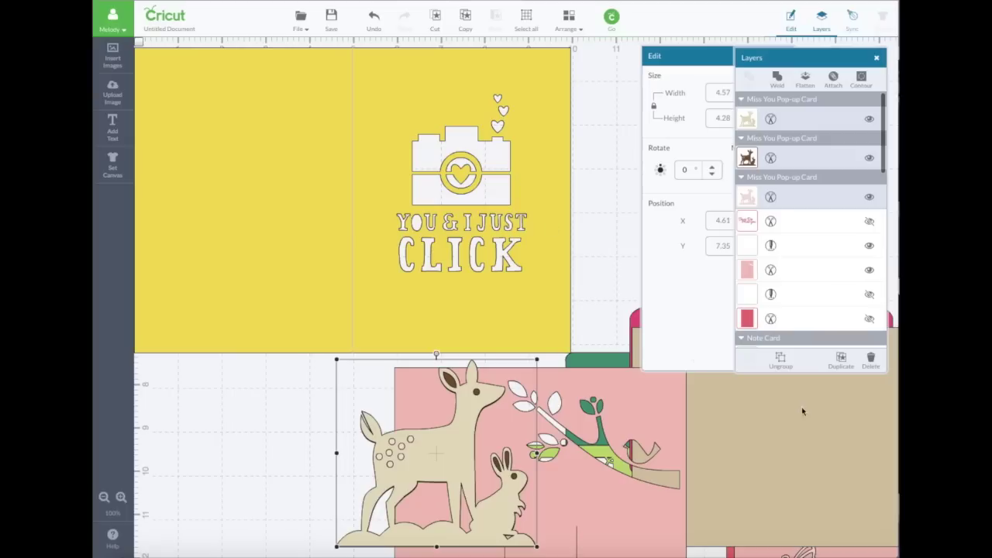
# Step: Resize the tan note card to about 4.17 × 5.44 in and place it behind the yellow card's camera design at X 5.46, Y 0.83 in
pyautogui.moveTo(791, 431); pyautogui.dragTo(457, 294)
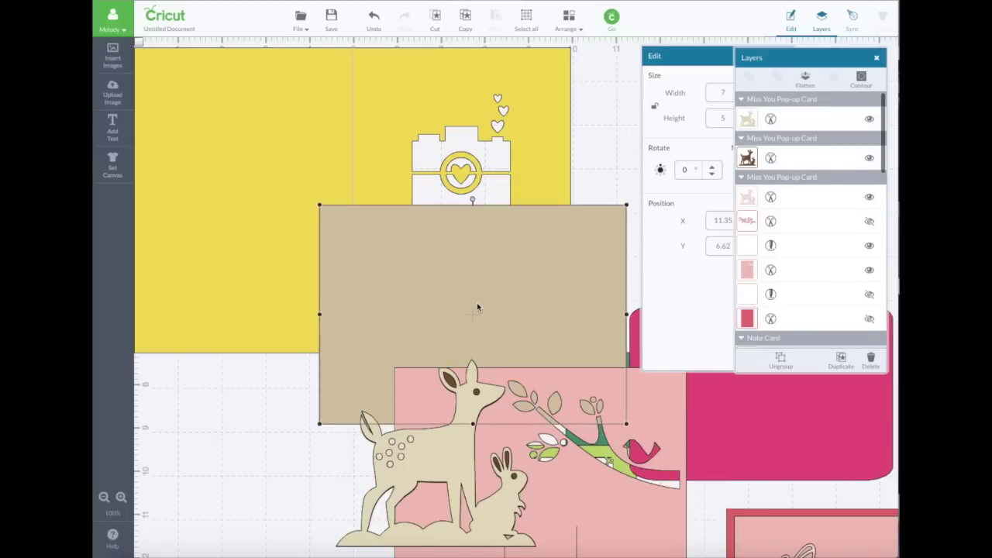
pyautogui.moveTo(319, 422); pyautogui.dragTo(383, 341)
pyautogui.moveTo(505, 342); pyautogui.dragTo(504, 445)
pyautogui.moveTo(383, 324); pyautogui.dragTo(443, 324)
pyautogui.moveTo(565, 331); pyautogui.dragTo(494, 199)
pyautogui.click(569, 17)
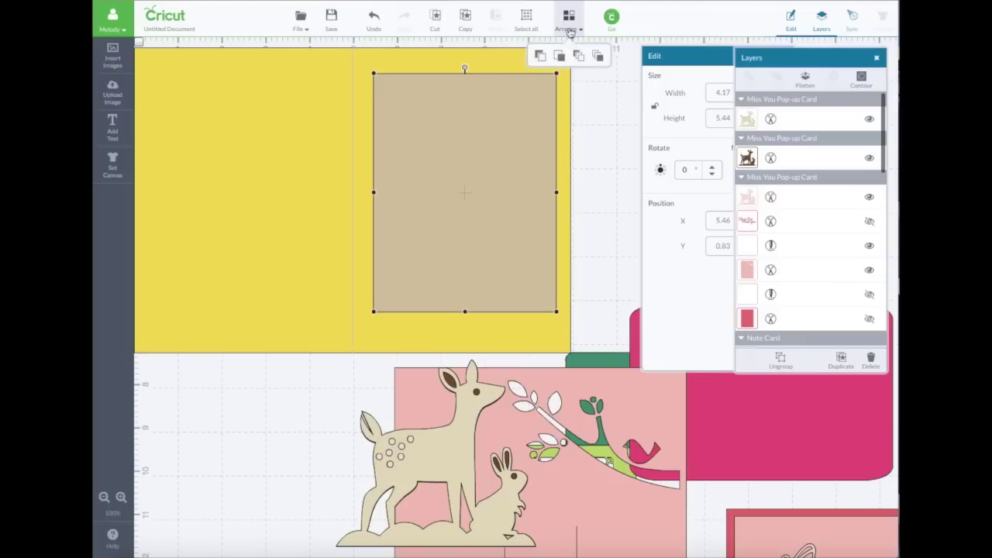
pyautogui.click(578, 57)
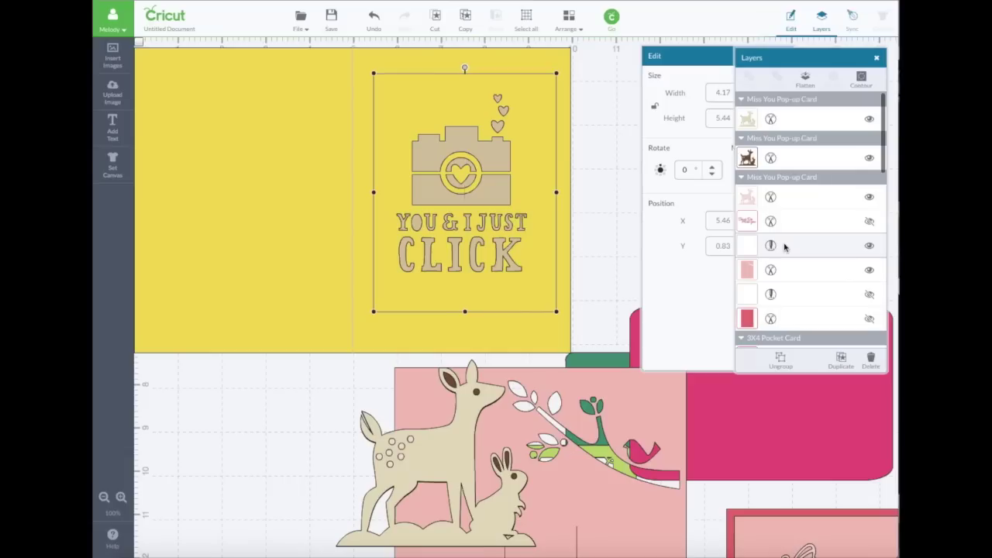
# Step: Detach the yellow card from its score line and slice it with the tan note card
pyautogui.click(270, 201)
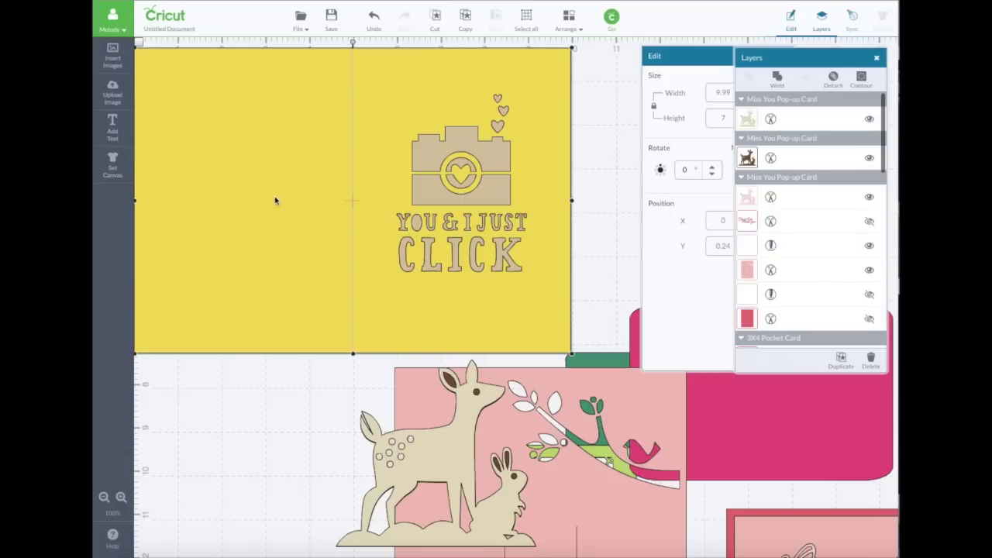
pyautogui.click(832, 78)
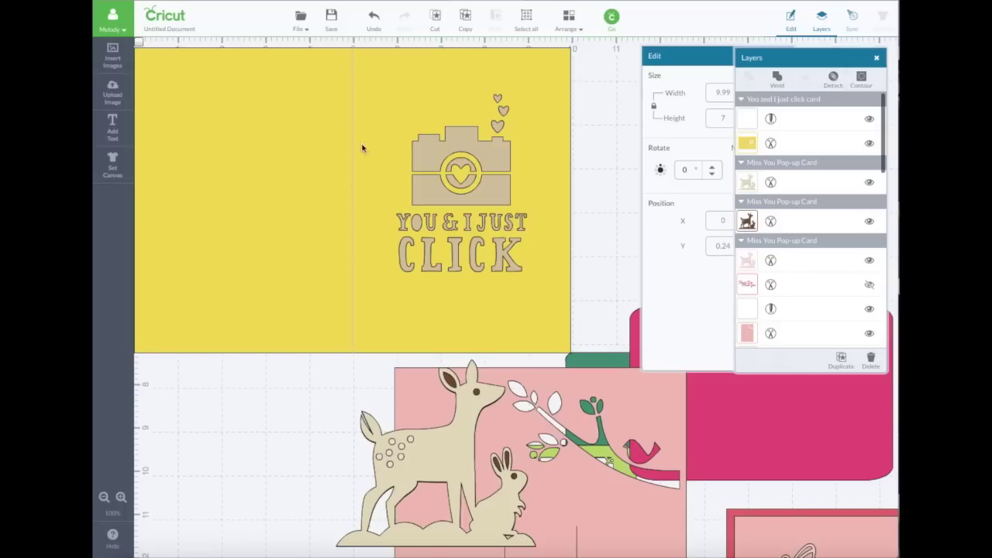
pyautogui.click(528, 106)
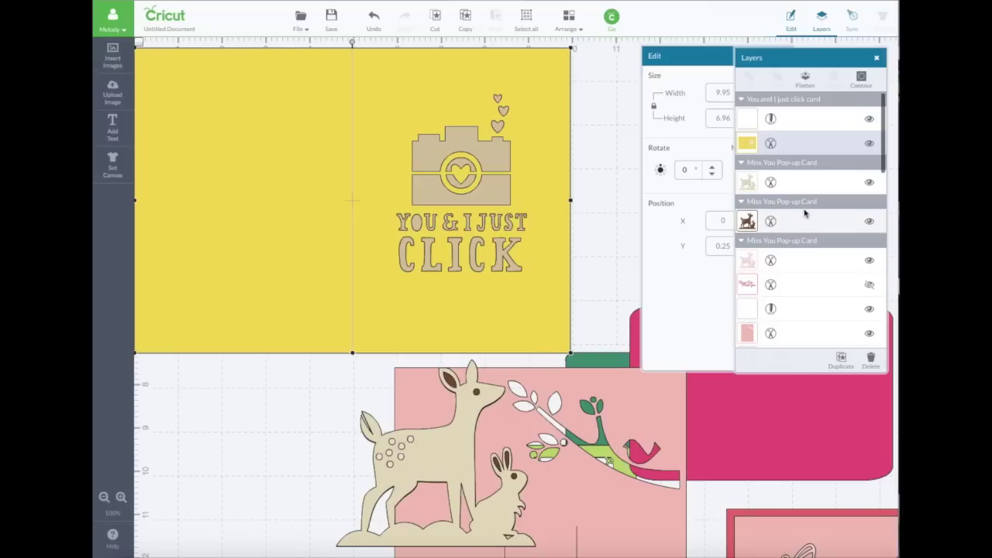
pyautogui.scroll(-5, 805, 232)
pyautogui.click(805, 311)
pyautogui.keyDown('shift'); pyautogui.click(294, 237); pyautogui.keyUp('shift')
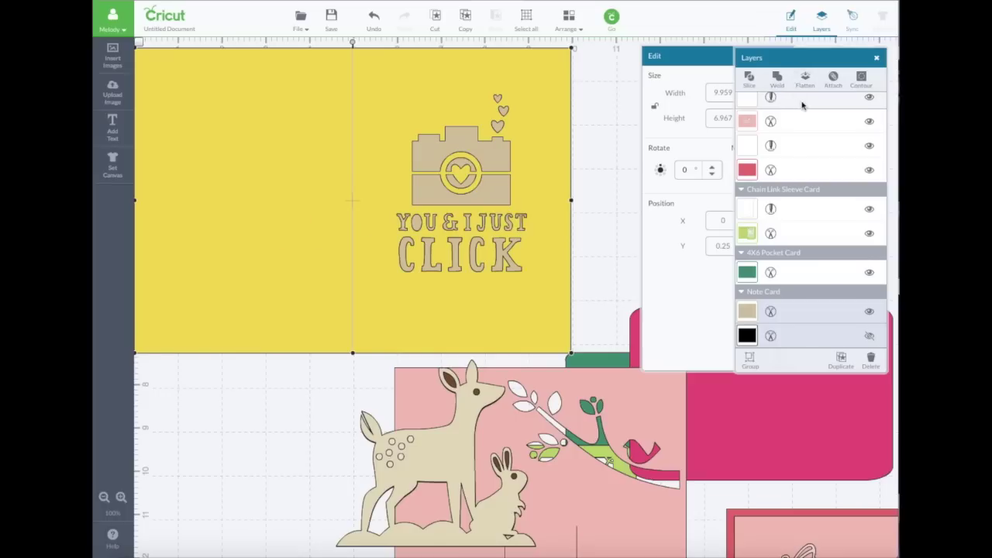
pyautogui.click(749, 81)
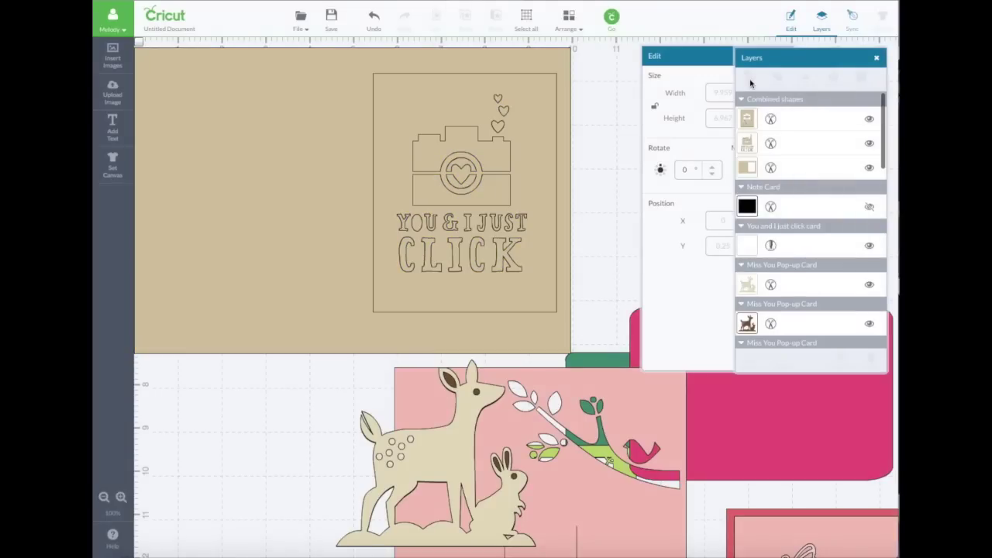
# Step: Separate the sliced cut-out panel from the camera artwork, positioned at about X 6.2, Y 0.81 in, and hide the large card piece
pyautogui.moveTo(551, 152); pyautogui.dragTo(335, 452)
pyautogui.moveTo(486, 189); pyautogui.dragTo(485, 185)
pyautogui.click(343, 168)
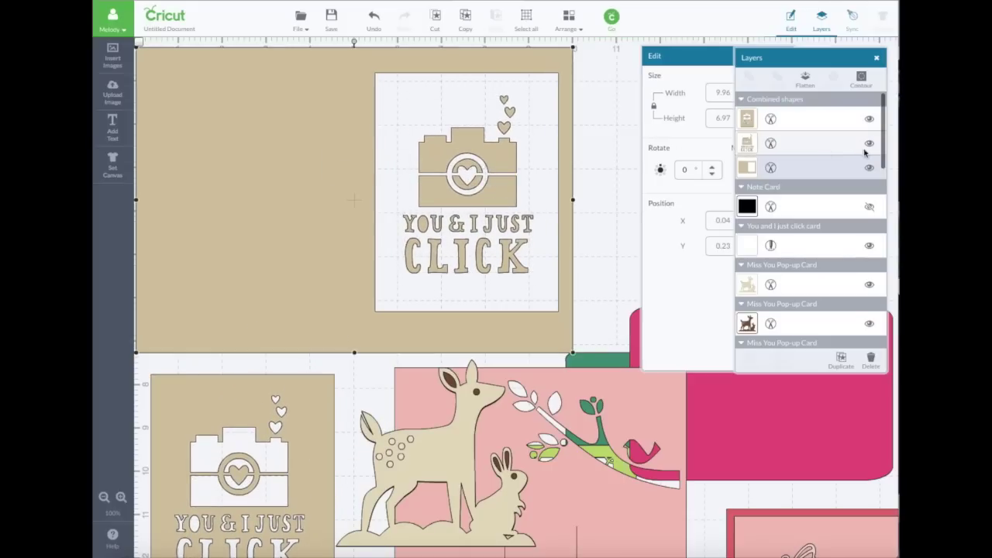
pyautogui.click(869, 168)
pyautogui.moveTo(311, 397); pyautogui.dragTo(303, 306)
pyautogui.moveTo(461, 161); pyautogui.dragTo(474, 134)
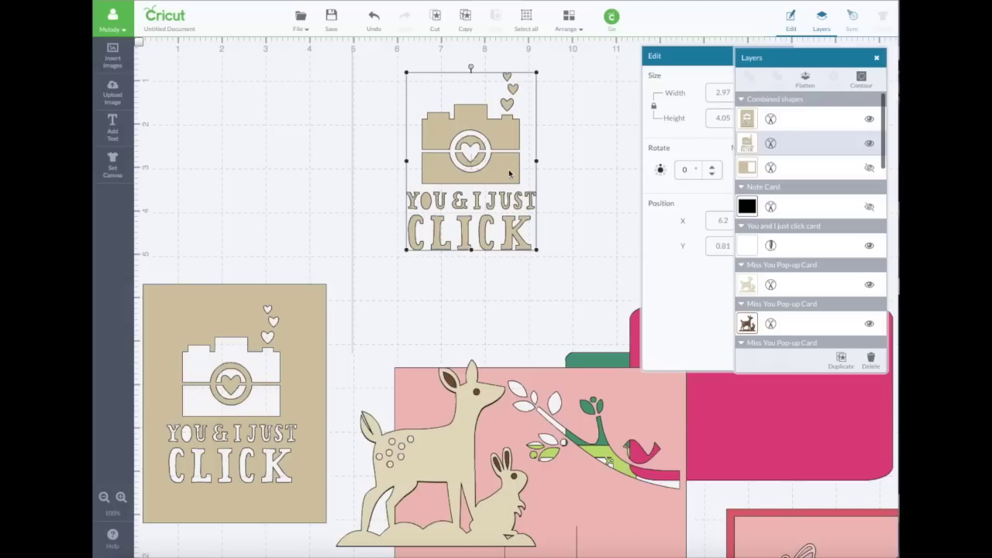
# Step: Recolor the sliced camera and text artwork black
pyautogui.click(770, 146)
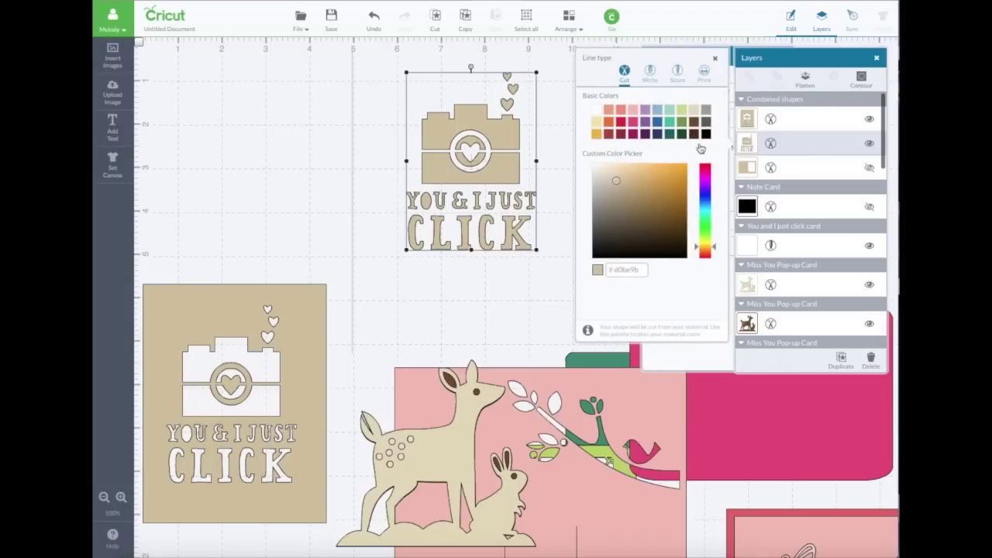
pyautogui.click(706, 133)
pyautogui.click(566, 163)
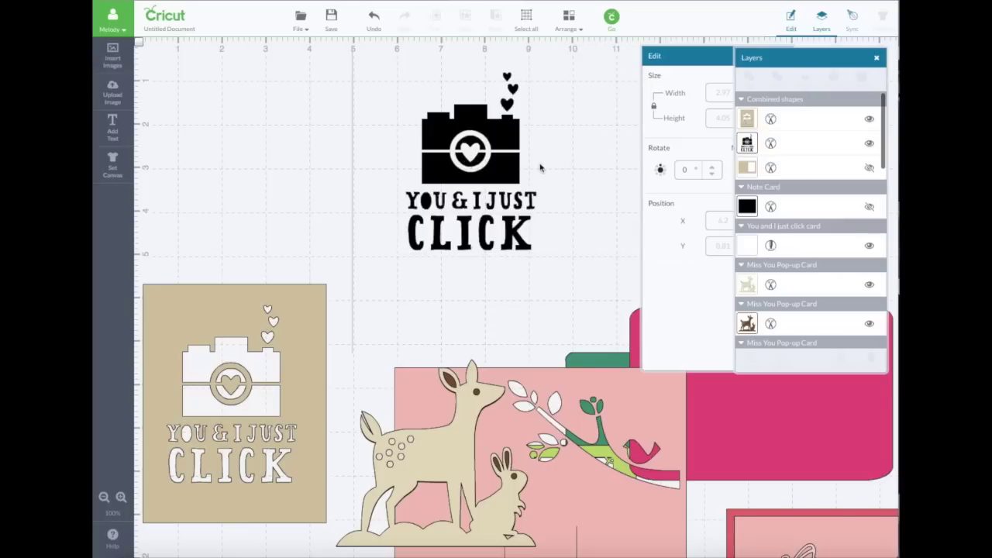
# Step: Change the black camera artwork's line type from Cut to Print
pyautogui.click(514, 169)
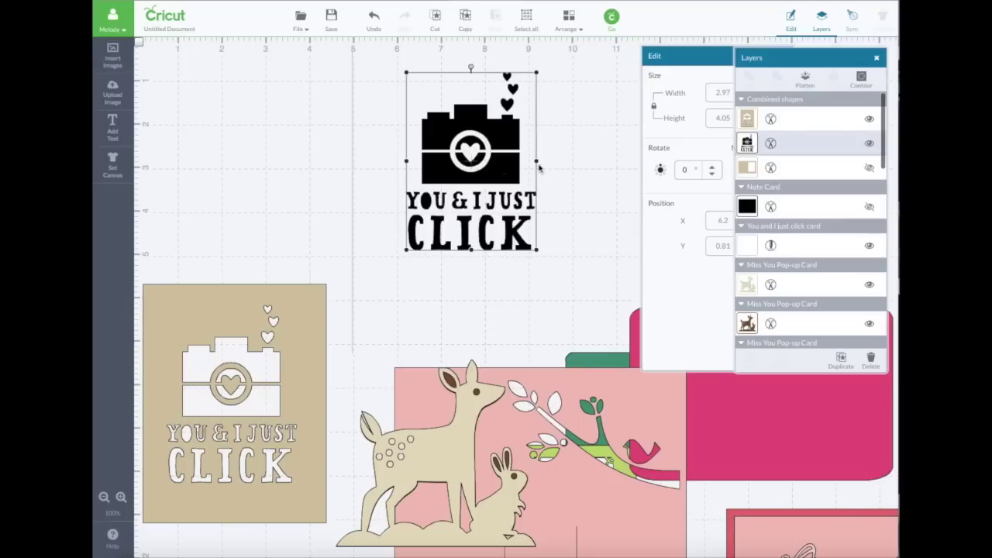
pyautogui.click(770, 145)
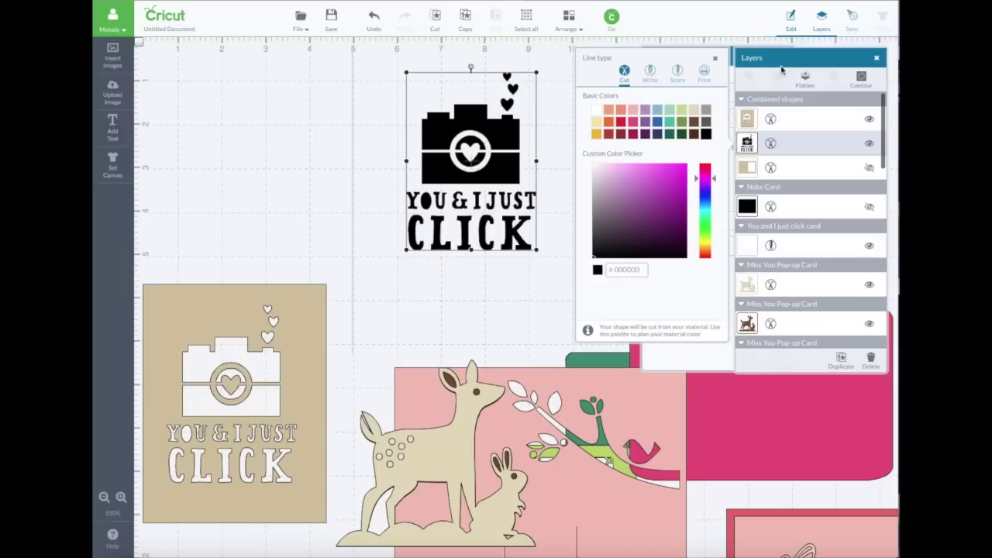
pyautogui.click(705, 74)
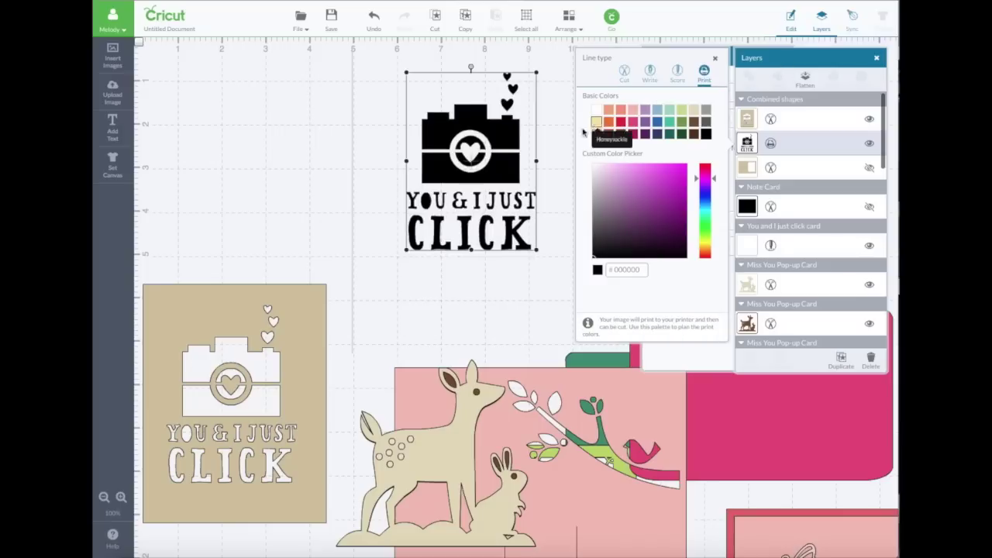
pyautogui.click(553, 141)
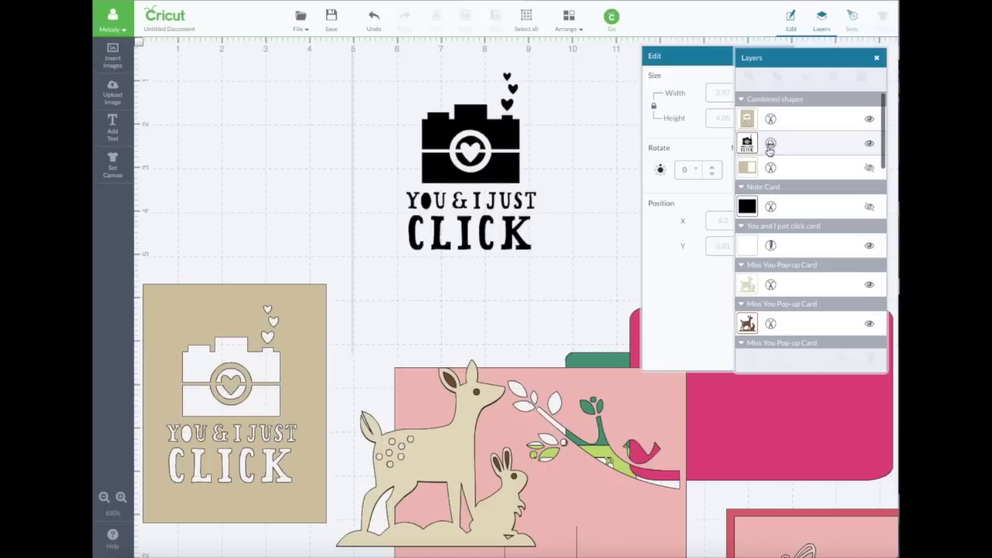
# Step: Flatten the deer group beside the camera artwork at about X 1.25, Y 0.6 in, and unflatten it again
pyautogui.moveTo(463, 408); pyautogui.dragTo(325, 153)
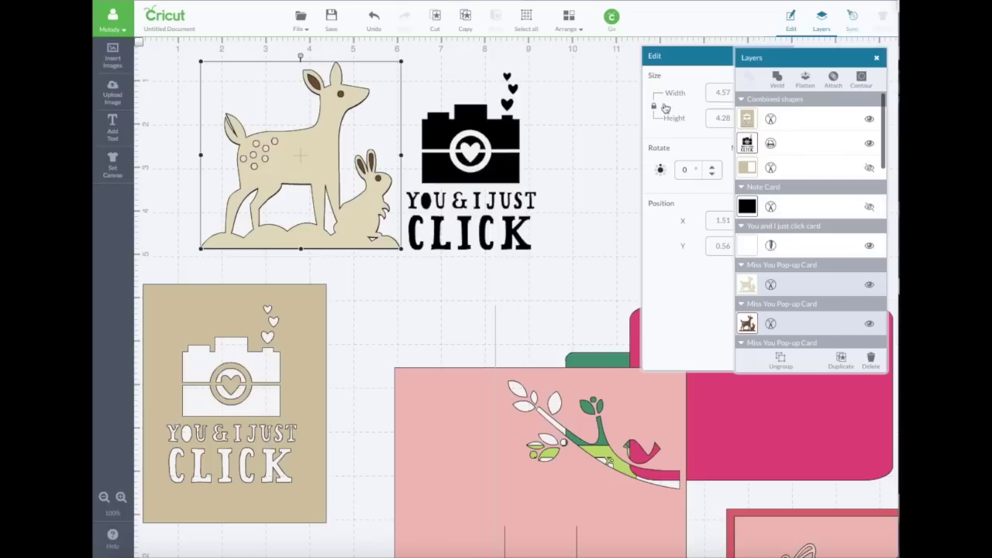
pyautogui.click(805, 80)
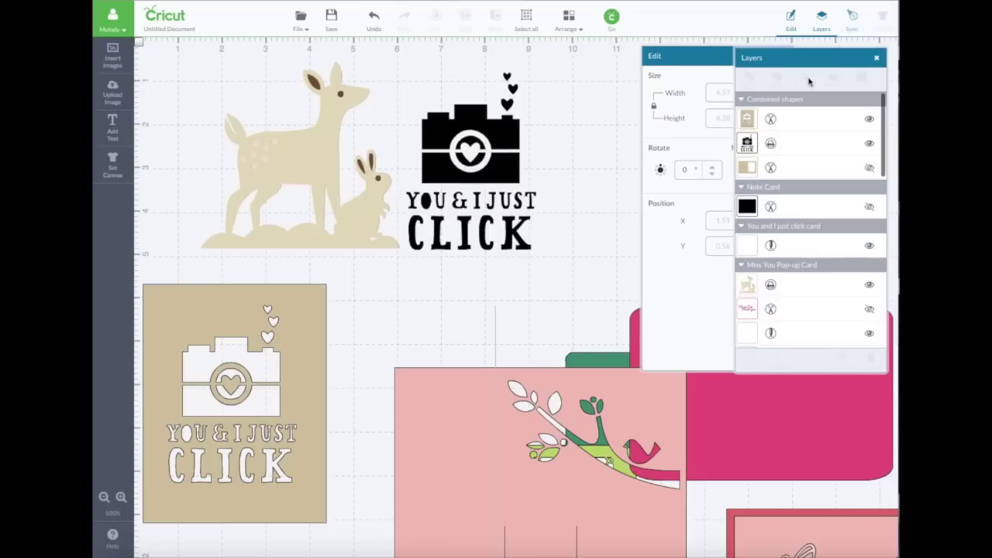
pyautogui.moveTo(319, 152); pyautogui.dragTo(314, 152)
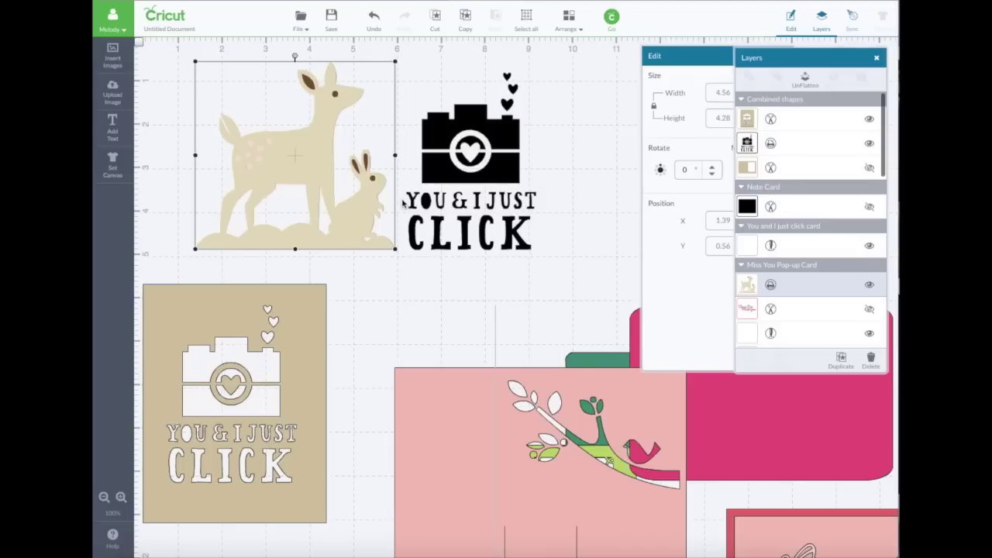
pyautogui.moveTo(314, 155); pyautogui.dragTo(309, 152)
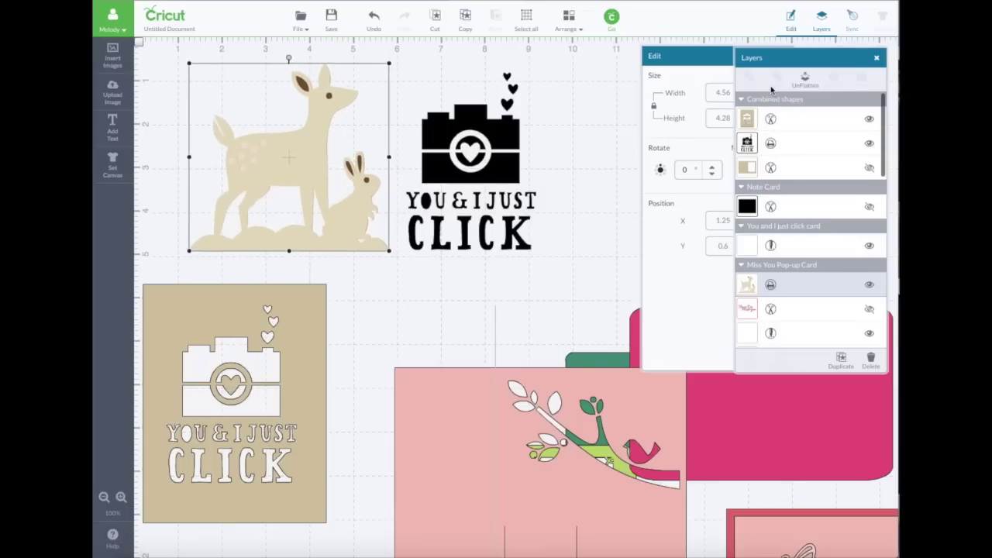
pyautogui.click(805, 79)
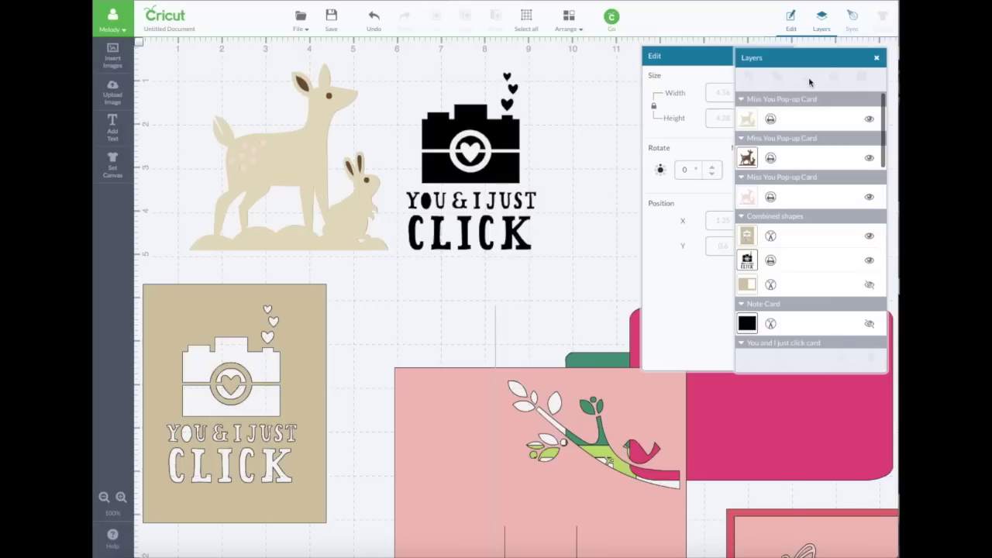
# Step: Recolor the deer artwork's base layer green (#6e933d), flatten it on its own and align it at about X 1.25, Y 0.6 in
pyautogui.click(750, 124)
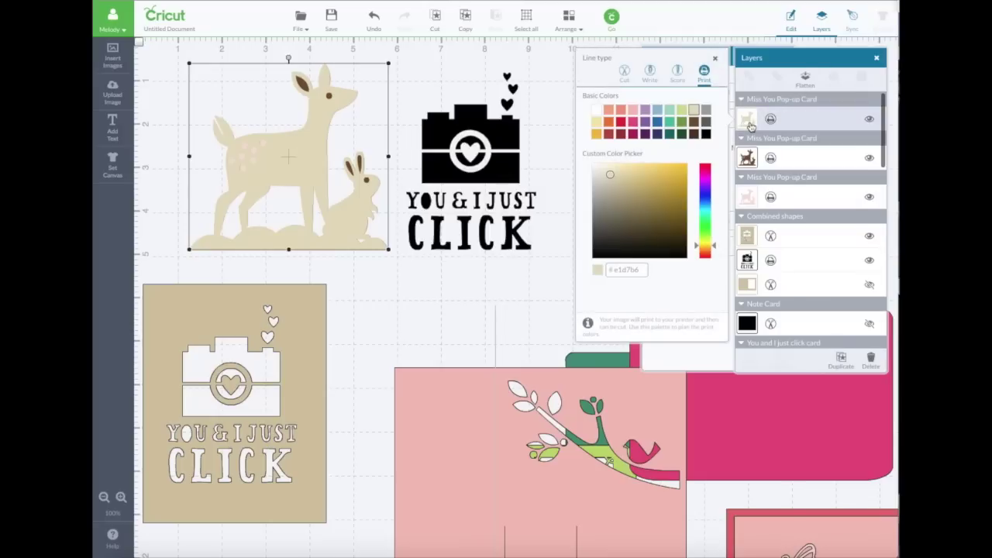
pyautogui.click(682, 121)
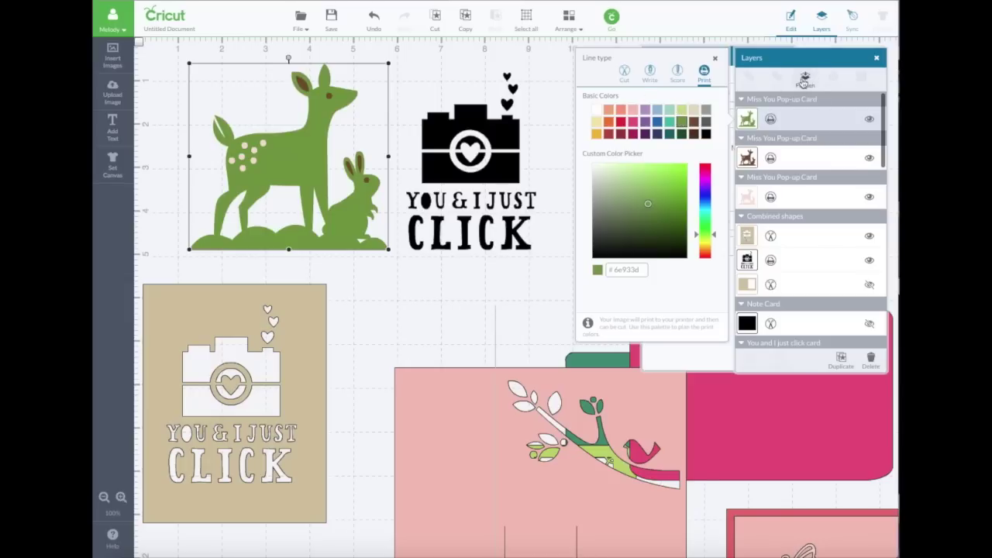
pyautogui.click(804, 82)
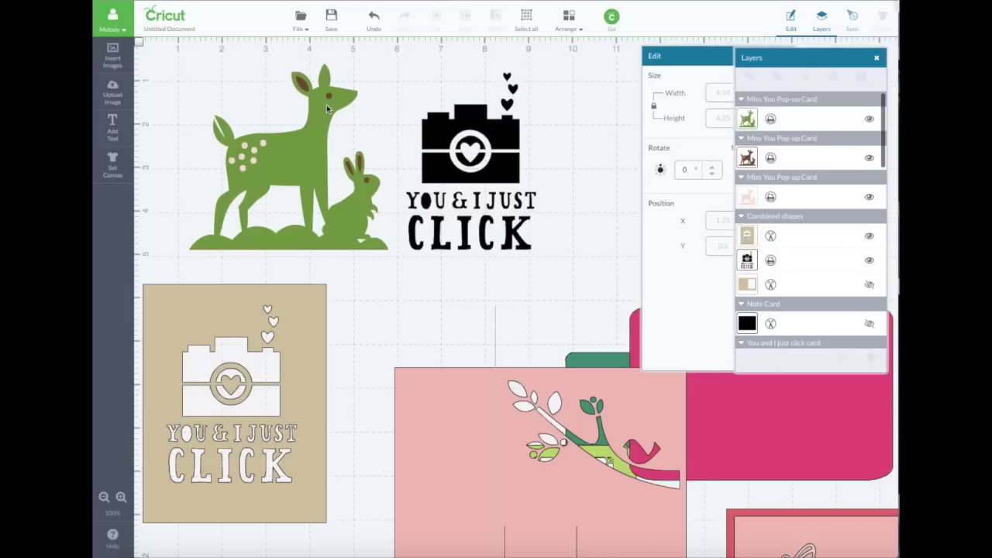
pyautogui.click(326, 108)
pyautogui.moveTo(327, 109); pyautogui.dragTo(328, 106)
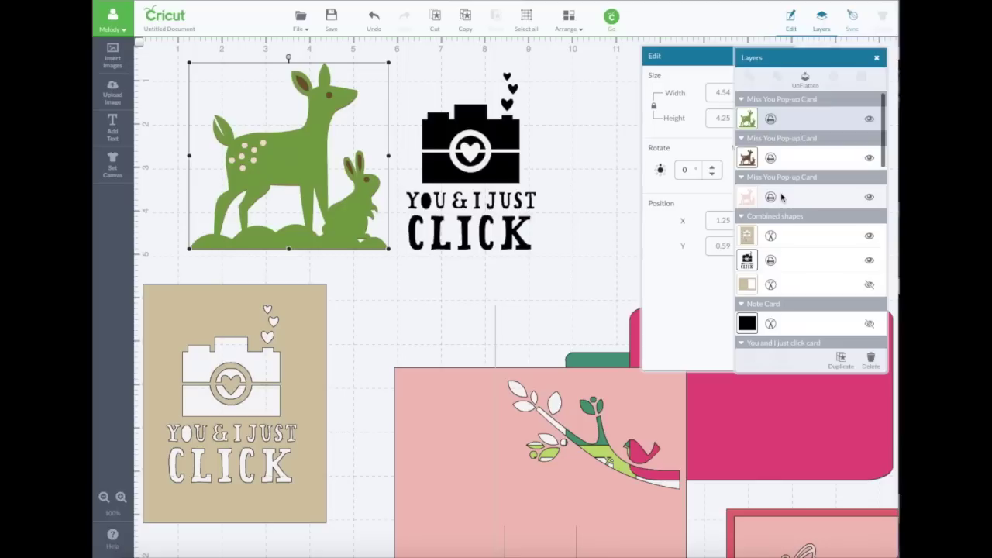
pyautogui.moveTo(317, 151); pyautogui.dragTo(316, 153)
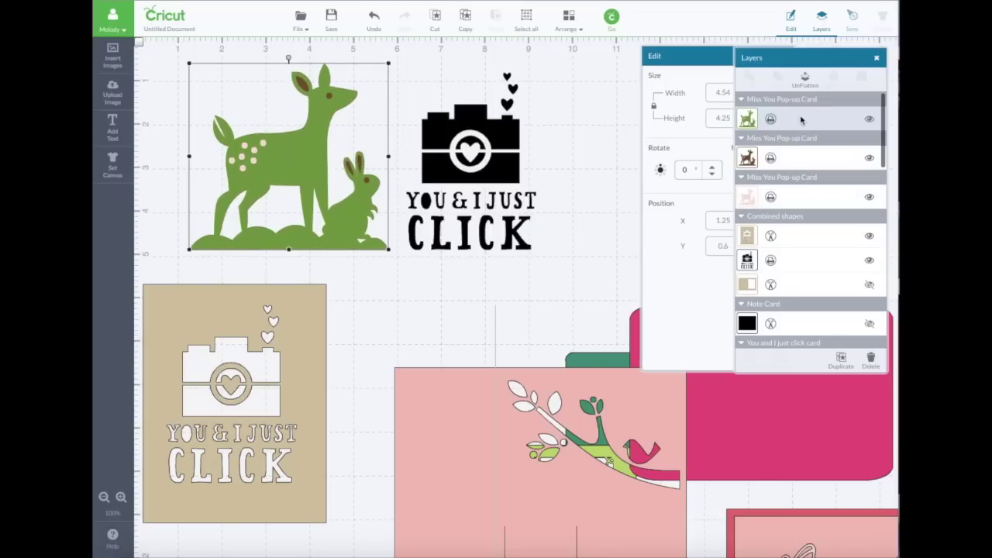
# Step: Group the three layers of the deer artwork and flatten them into a single printable image
pyautogui.keyDown('shift'); pyautogui.click(803, 158); pyautogui.keyUp('shift')
pyautogui.keyDown('shift'); pyautogui.click(806, 196); pyautogui.keyUp('shift')
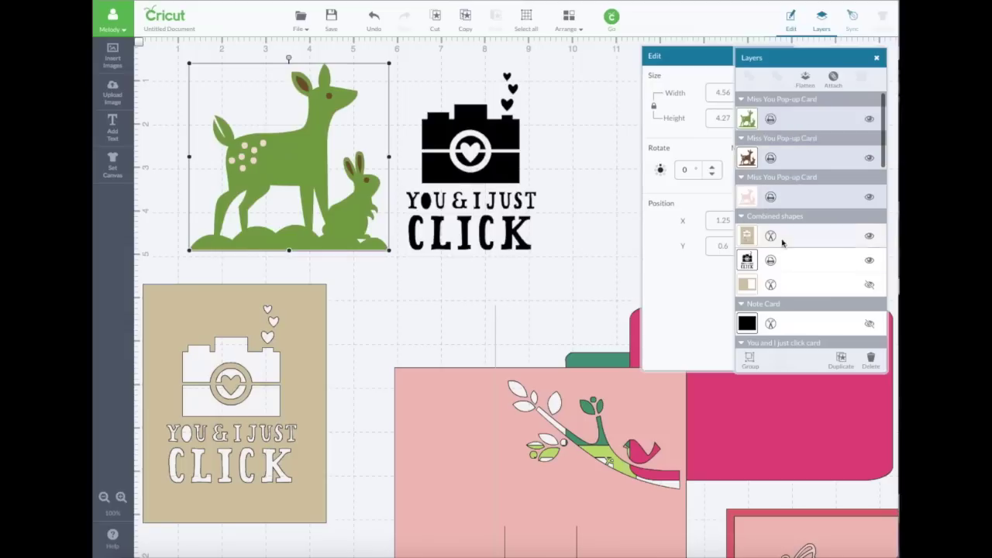
pyautogui.click(748, 359)
pyautogui.click(807, 80)
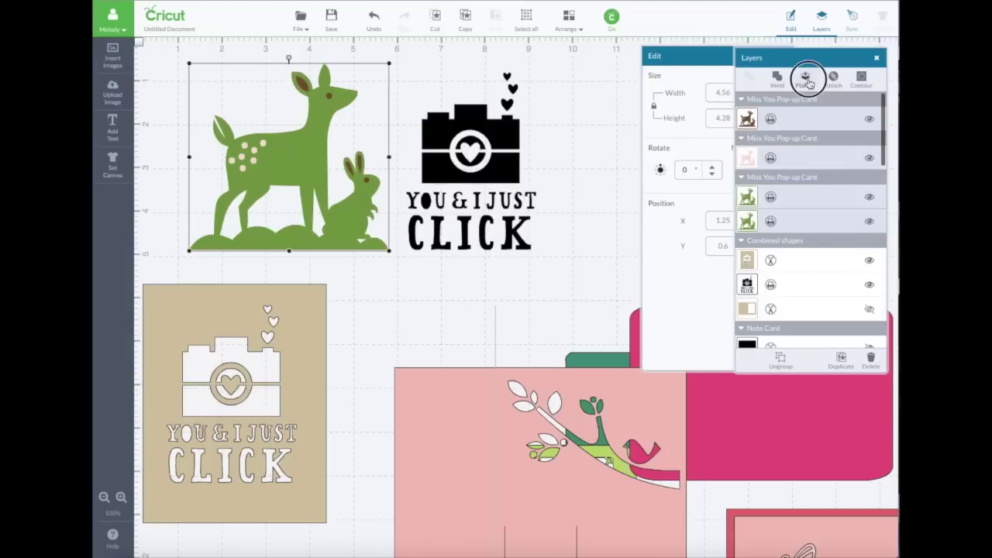
pyautogui.moveTo(303, 142)
pyautogui.mouseDown()
pyautogui.moveTo(316, 149)
pyautogui.moveTo(309, 141)
pyautogui.mouseUp()
# Step: Move the black camera artwork and the flattened deer artwork down the canvas over the pink bird card
pyautogui.moveTo(508, 132); pyautogui.dragTo(540, 130)
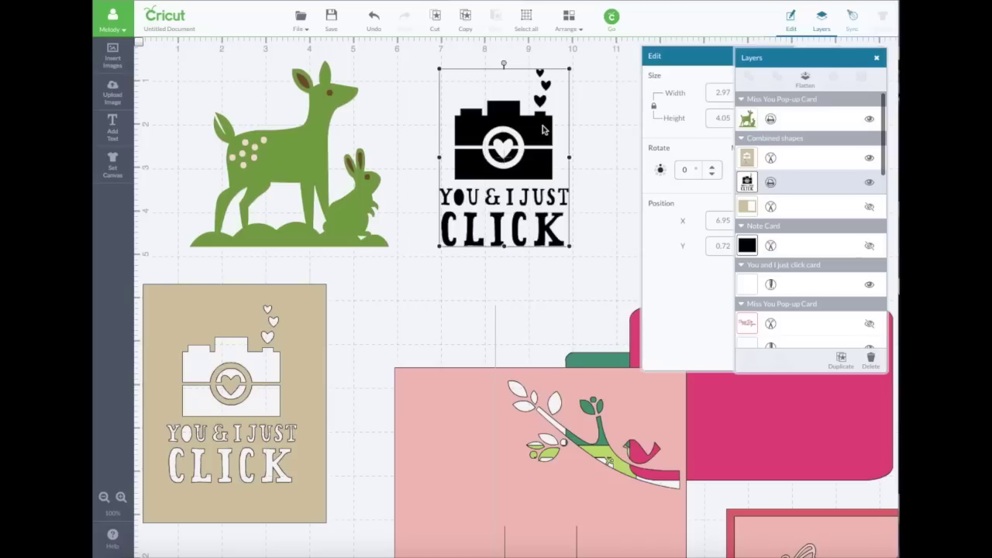
pyautogui.moveTo(546, 128); pyautogui.dragTo(610, 334)
pyautogui.click(310, 138)
pyautogui.moveTo(309, 138); pyautogui.dragTo(463, 382)
# Step: Search My Image Sets for "artfully" in the image library
pyautogui.click(113, 61)
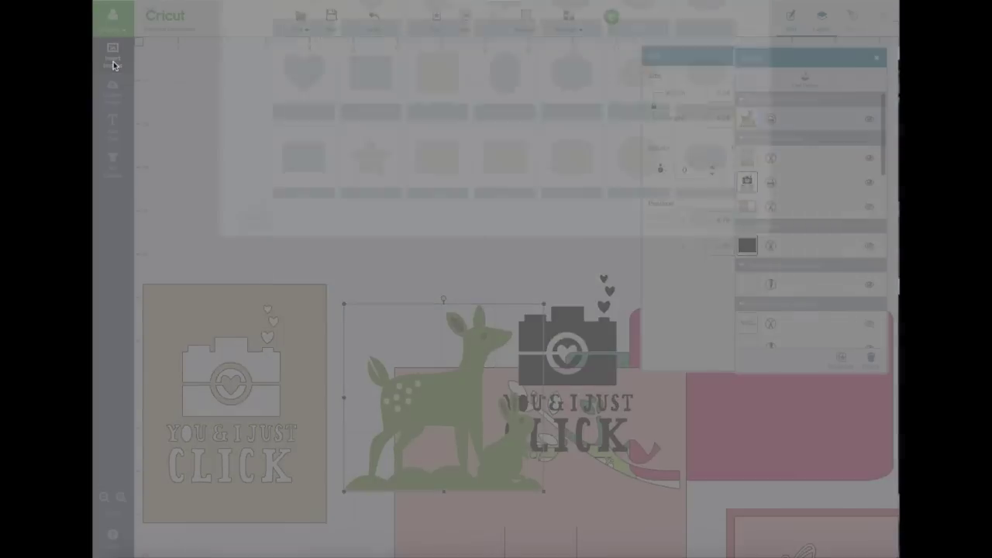
pyautogui.click(254, 387)
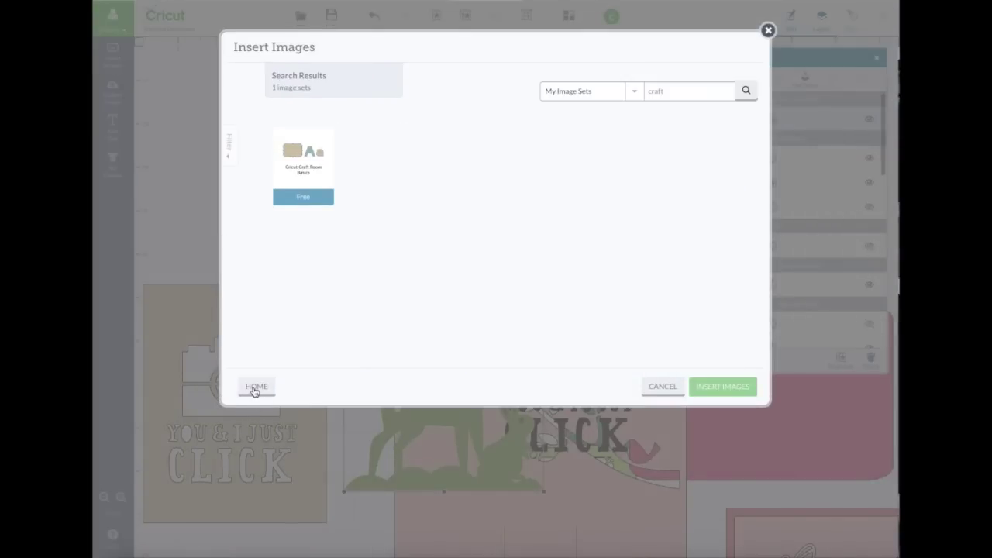
pyautogui.click(255, 387)
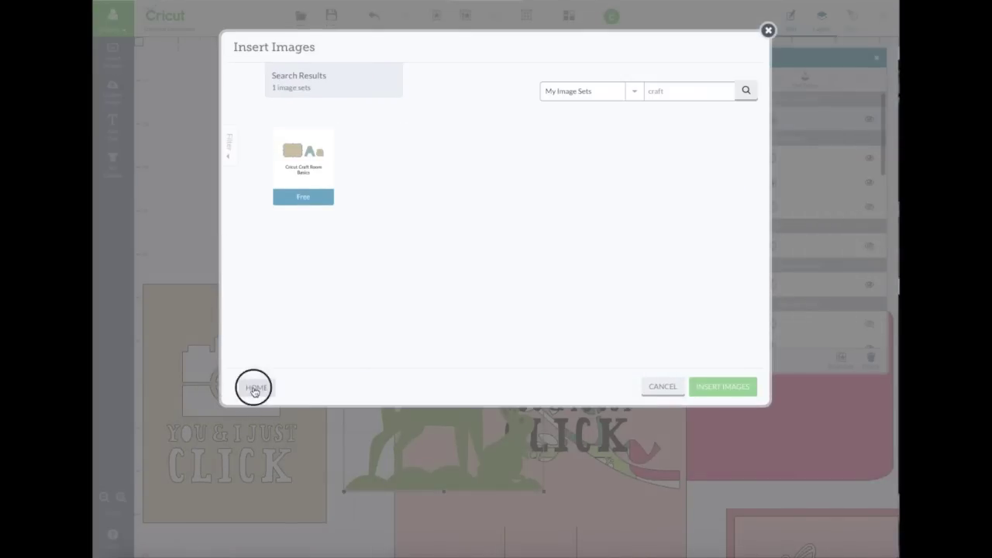
pyautogui.click(634, 92)
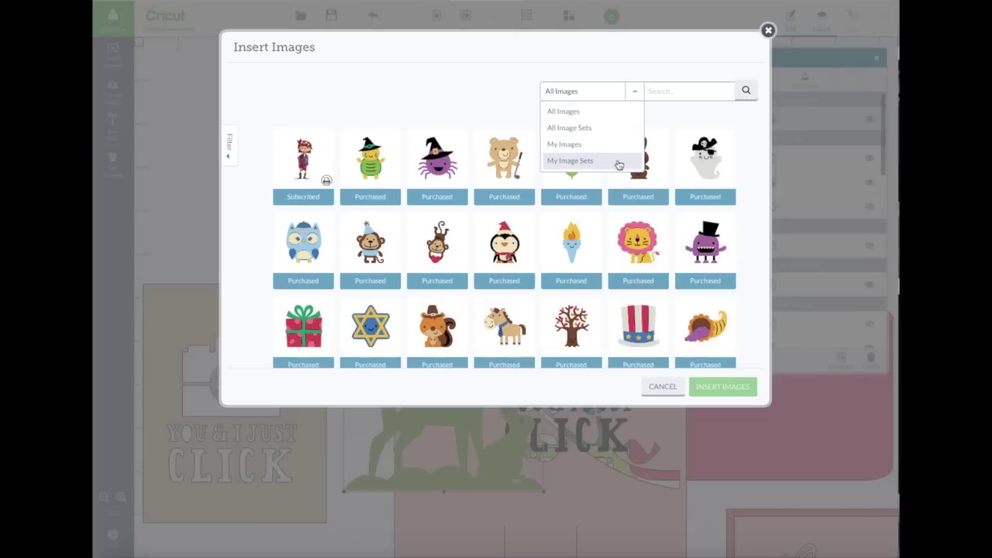
pyautogui.click(617, 163)
pyautogui.click(665, 92)
pyautogui.write('artfull')
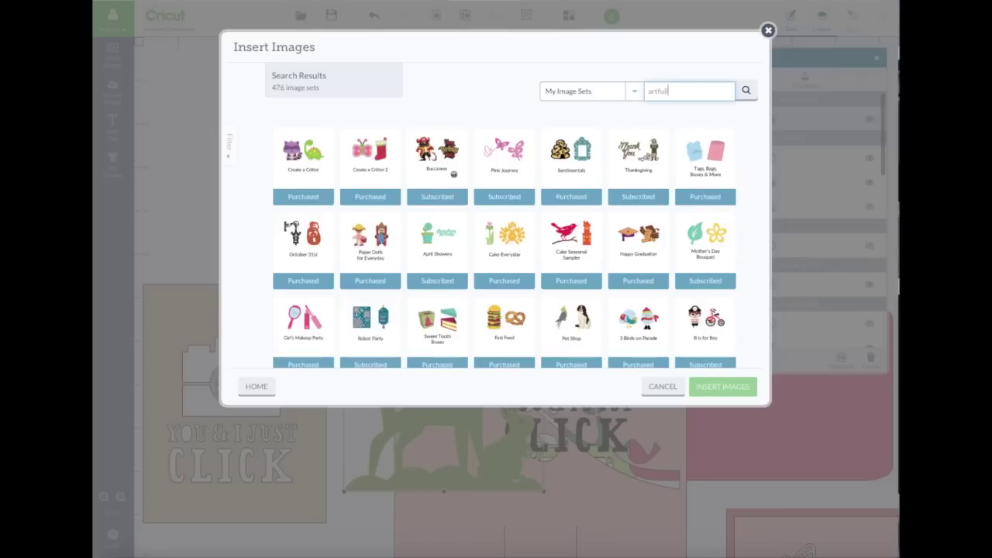
pyautogui.write('y')
# Step: Insert the hot air balloon card from the Close to My Heart - Artfully Sent set and place it at about X 4.09, Y 1.3 in
pyautogui.click(322, 157)
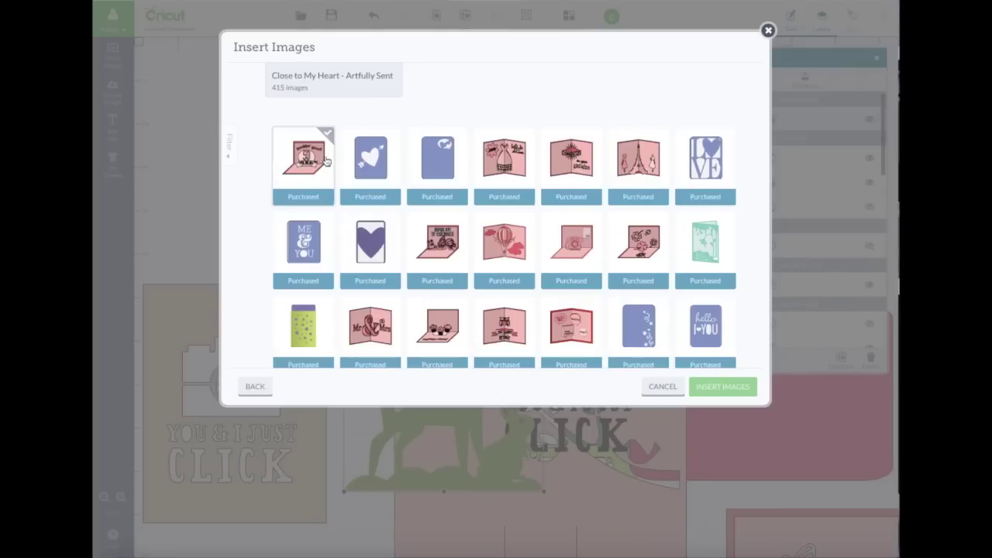
pyautogui.click(512, 248)
pyautogui.moveTo(531, 248)
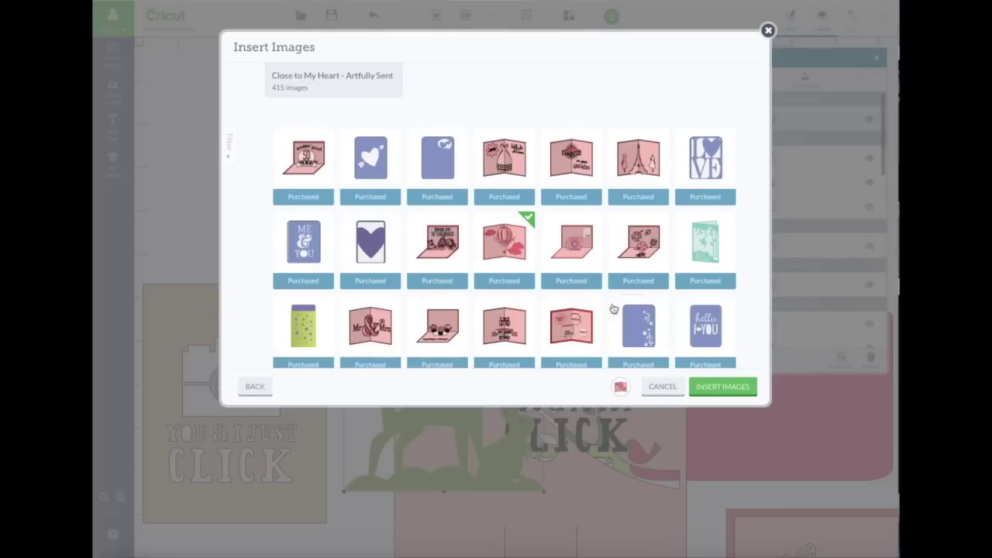
pyautogui.click(705, 386)
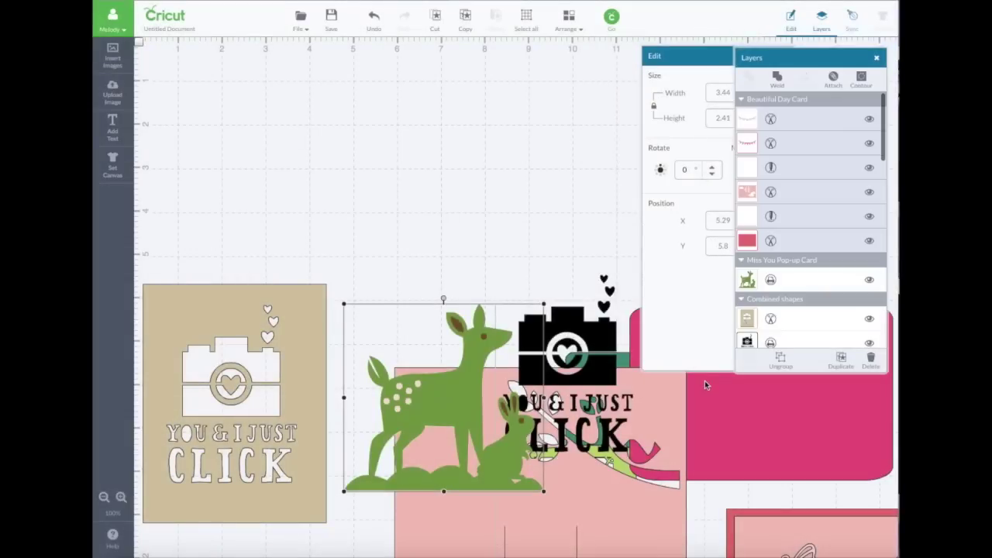
pyautogui.moveTo(487, 291); pyautogui.dragTo(432, 97)
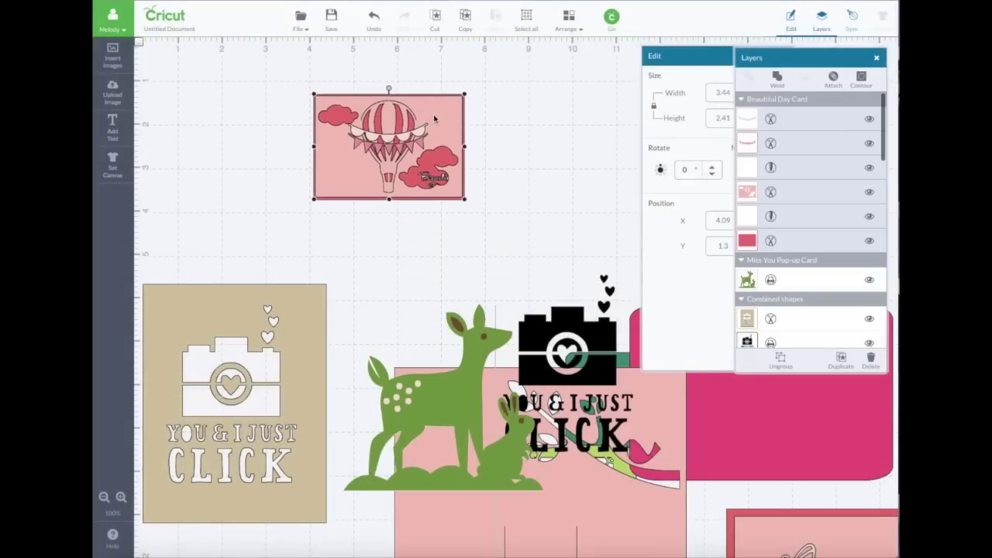
# Step: Set the balloon card's height to 7 in and position the card at about X 0.73, Y 0 in
pyautogui.click(674, 61)
pyautogui.click(736, 117)
pyautogui.write('7')
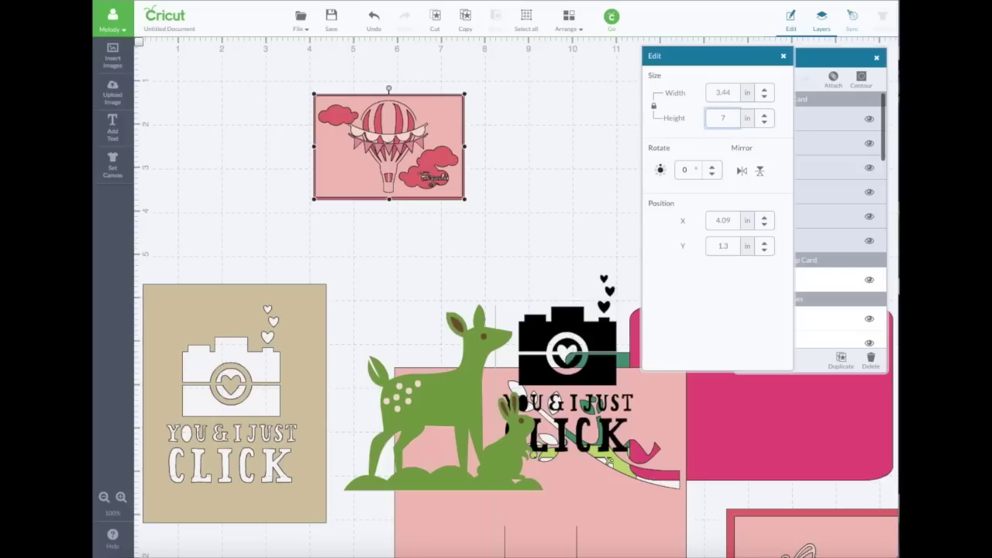
pyautogui.press('Return')
pyautogui.moveTo(465, 150); pyautogui.dragTo(403, 88)
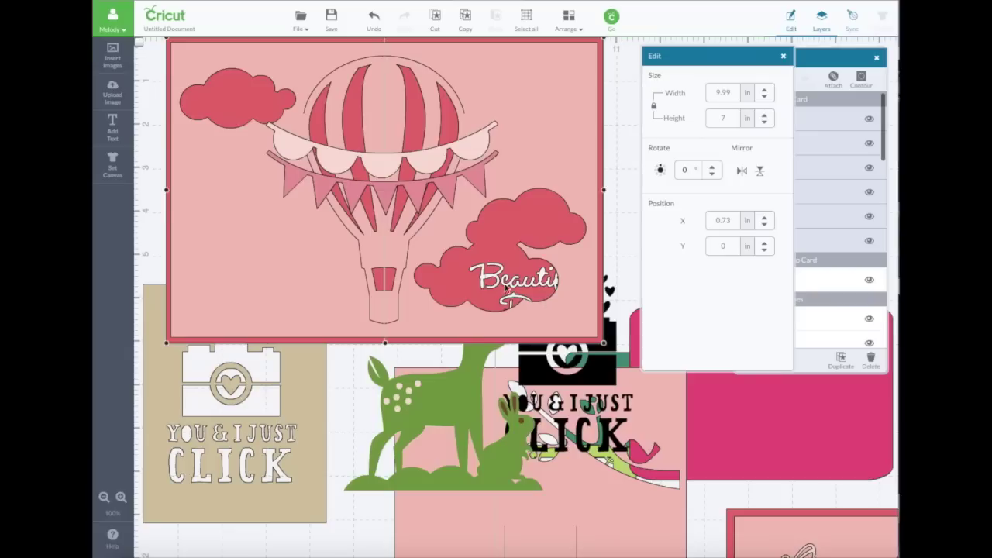
# Step: Ungroup the balloon card and move its light pink balloon panel down off the dark pink base
pyautogui.click(783, 56)
pyautogui.moveTo(781, 56); pyautogui.dragTo(760, 53)
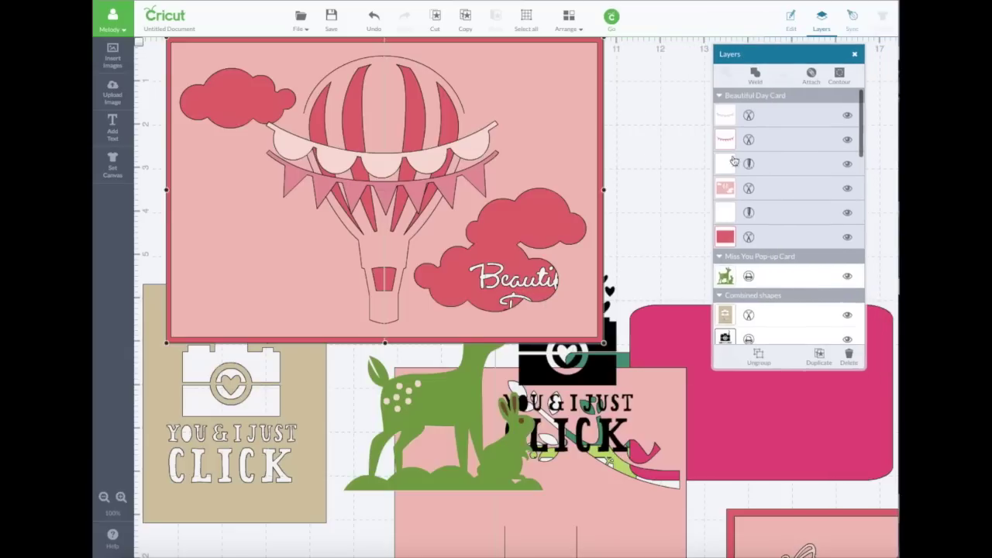
pyautogui.click(759, 356)
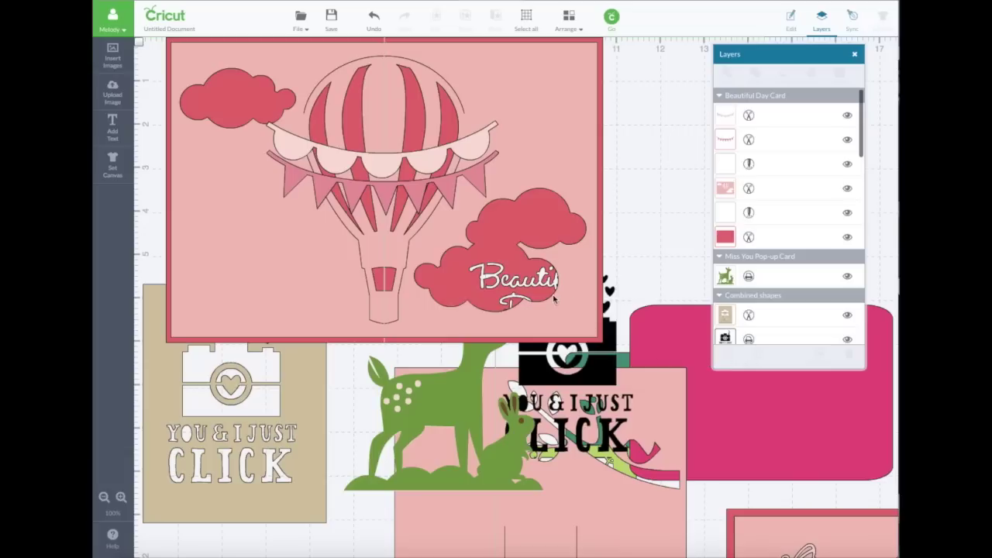
pyautogui.moveTo(565, 298); pyautogui.dragTo(608, 554)
pyautogui.moveTo(538, 358); pyautogui.dragTo(553, 439)
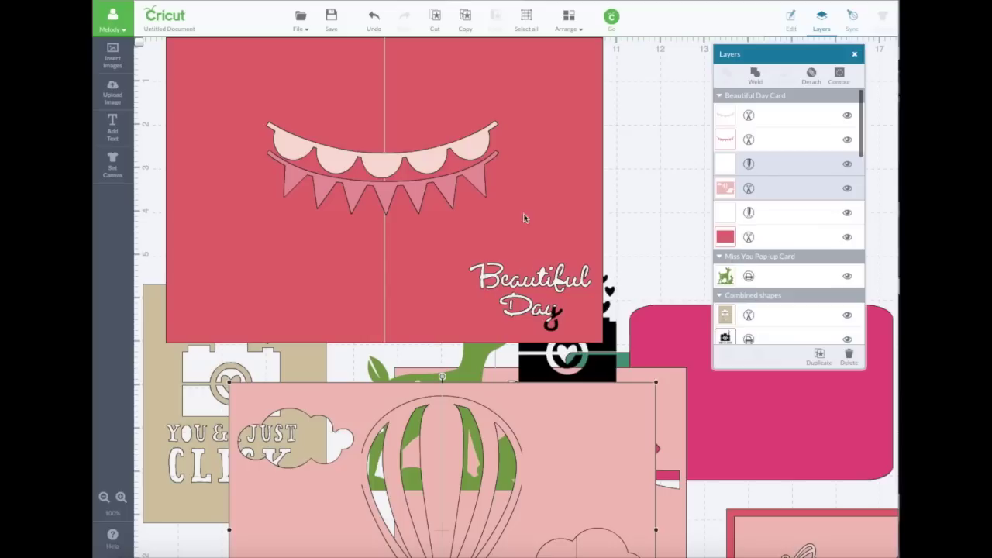
# Step: Move the scalloped banner onto the right half of the dark pink base and rotate it clockwise into a downward slope
pyautogui.moveTo(472, 154); pyautogui.dragTo(585, 120)
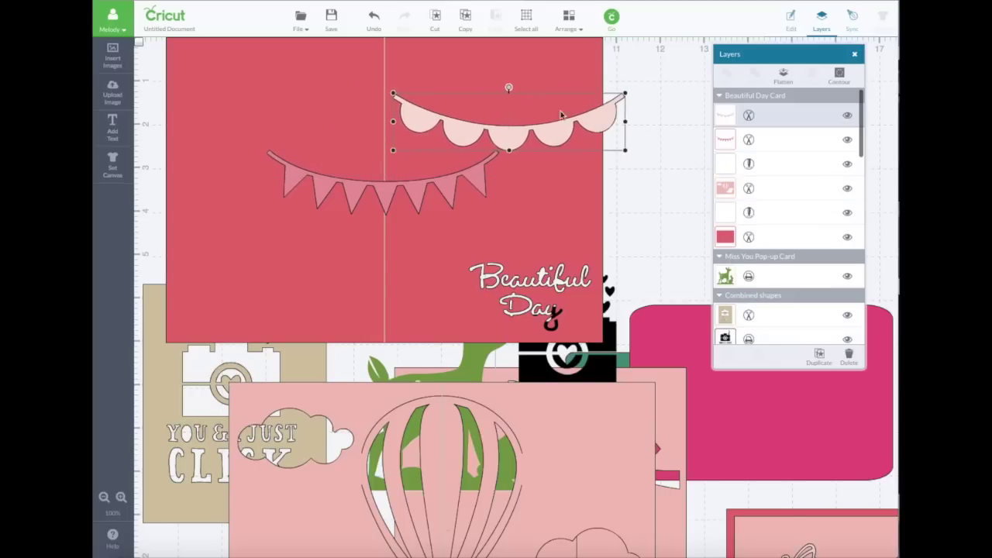
pyautogui.moveTo(513, 86); pyautogui.dragTo(517, 87)
pyautogui.click(514, 137)
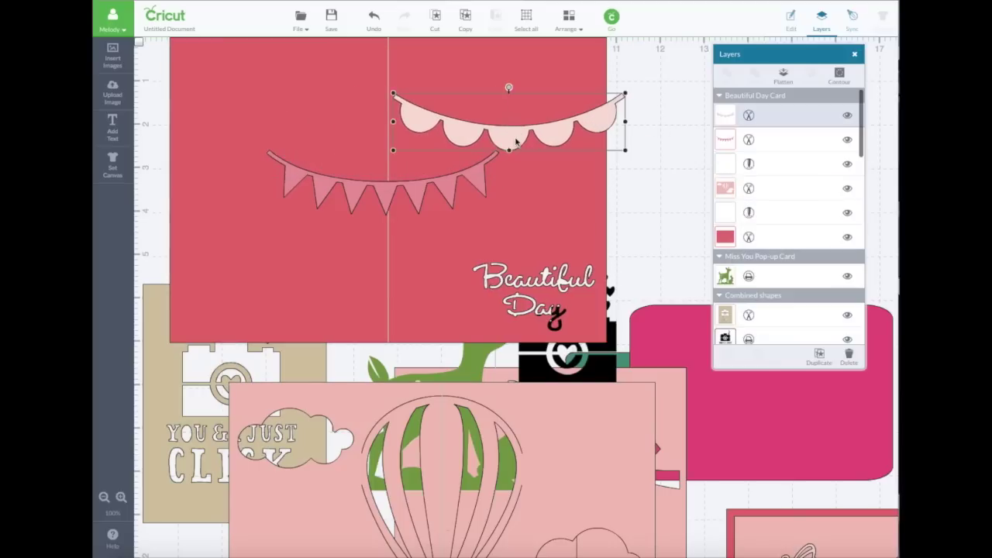
pyautogui.click(509, 88)
pyautogui.click(508, 126)
pyautogui.moveTo(509, 88); pyautogui.dragTo(527, 93)
pyautogui.moveTo(537, 153); pyautogui.dragTo(522, 153)
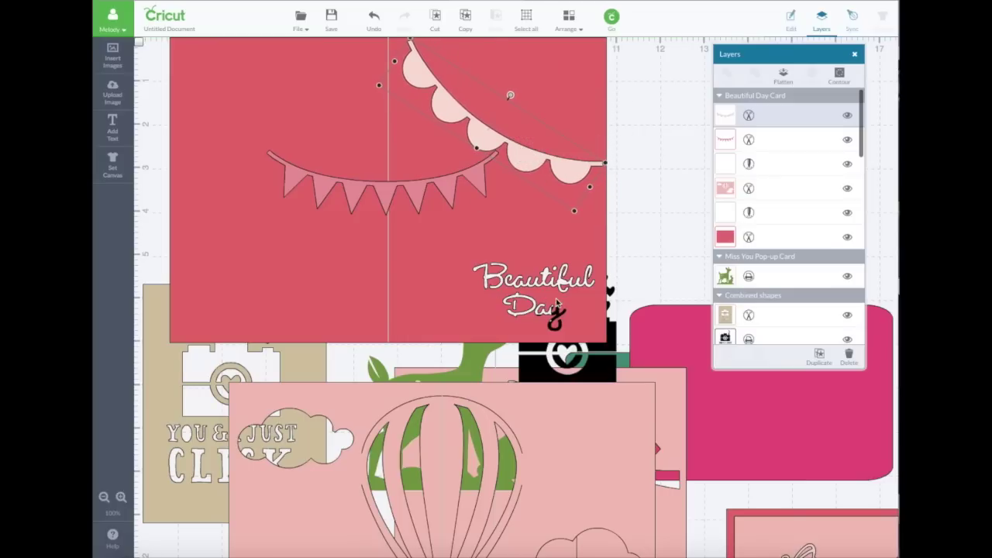
# Step: Move the light pink balloon panel back onto the dark pink base and shift the triangular bunting slightly left and down
pyautogui.moveTo(541, 453); pyautogui.dragTo(548, 320)
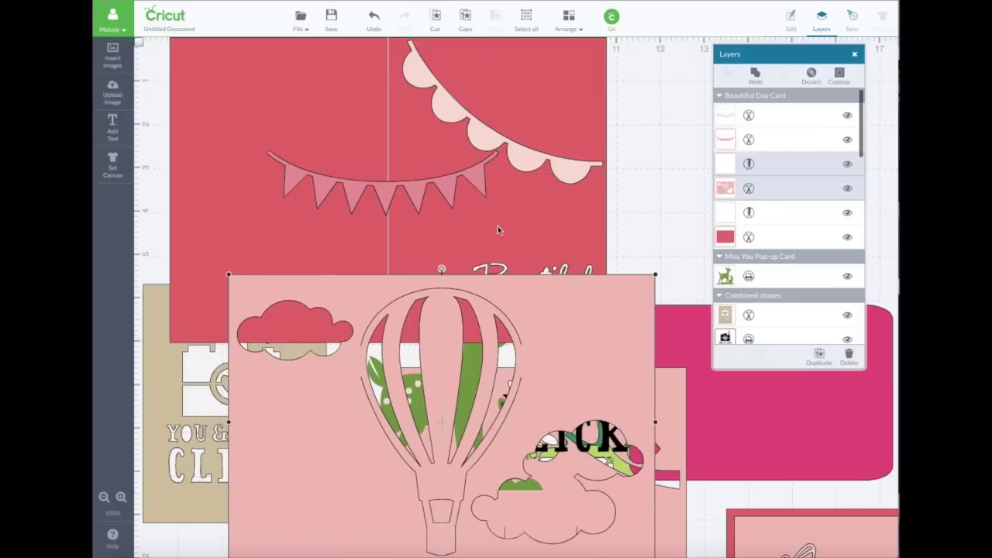
pyautogui.moveTo(550, 322); pyautogui.dragTo(495, 89)
pyautogui.moveTo(444, 193); pyautogui.dragTo(440, 192)
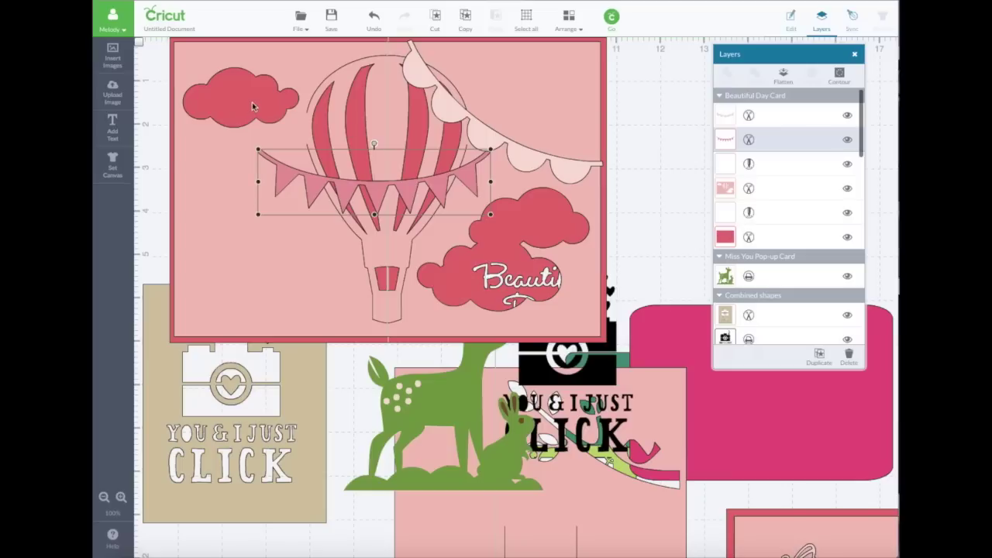
pyautogui.moveTo(413, 194)
pyautogui.mouseDown()
pyautogui.moveTo(407, 247)
pyautogui.moveTo(418, 172)
pyautogui.moveTo(415, 199)
pyautogui.mouseUp()
# Step: Shift the Beautiful Day base slightly right beneath the repositioned balloon panel, and move the deer artwork up beside the card's right edge
pyautogui.moveTo(559, 118); pyautogui.dragTo(596, 412)
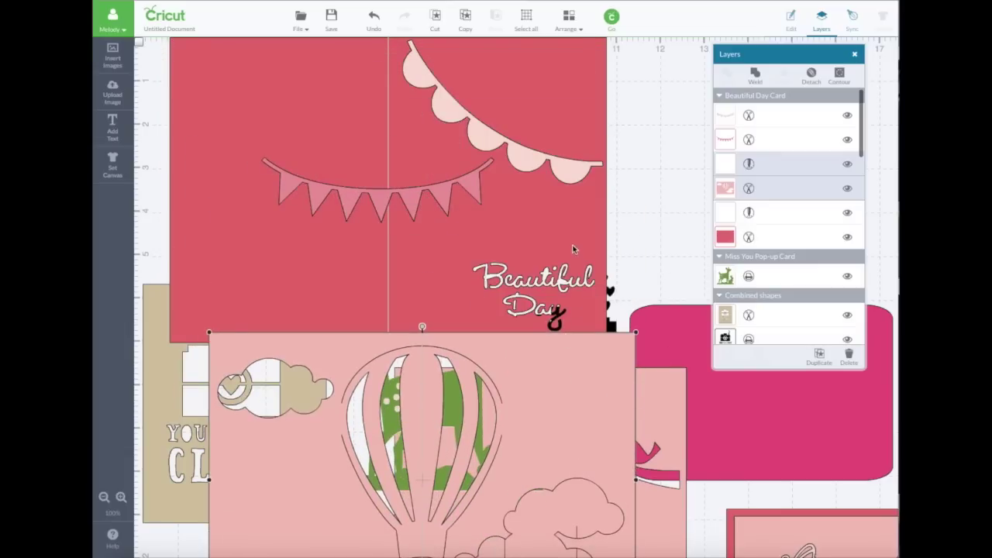
pyautogui.moveTo(531, 308)
pyautogui.mouseDown()
pyautogui.moveTo(554, 308)
pyautogui.moveTo(543, 308)
pyautogui.mouseUp()
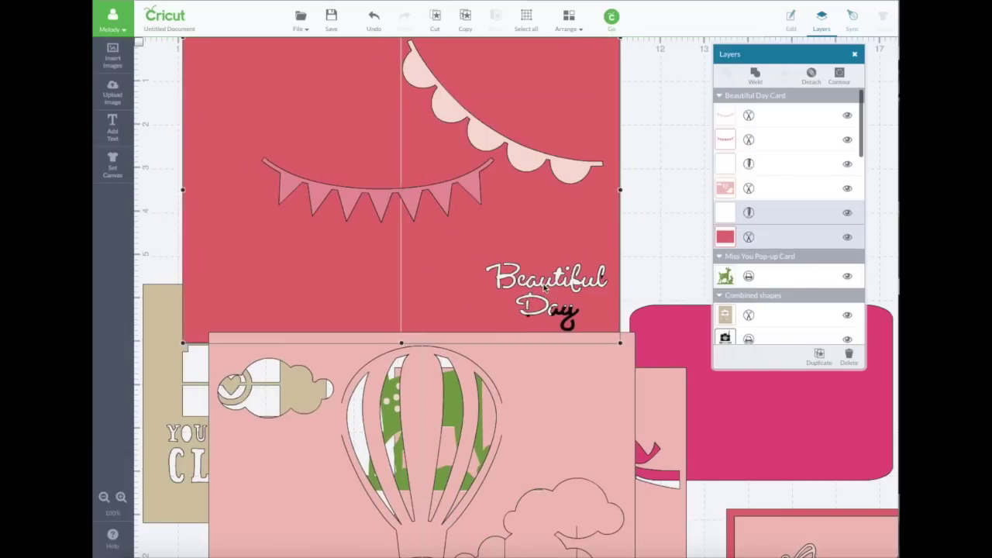
pyautogui.moveTo(559, 370); pyautogui.dragTo(540, 93)
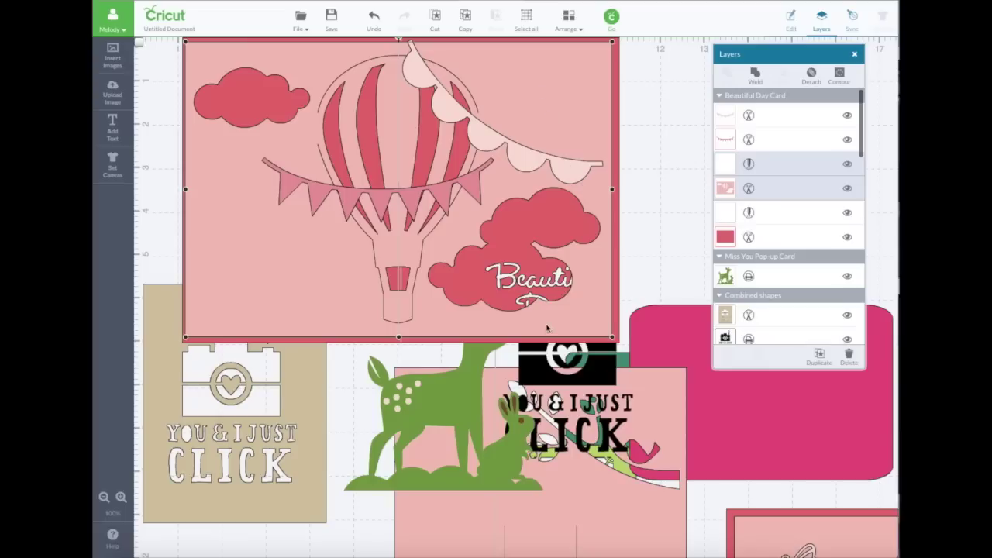
pyautogui.moveTo(487, 380); pyautogui.dragTo(635, 201)
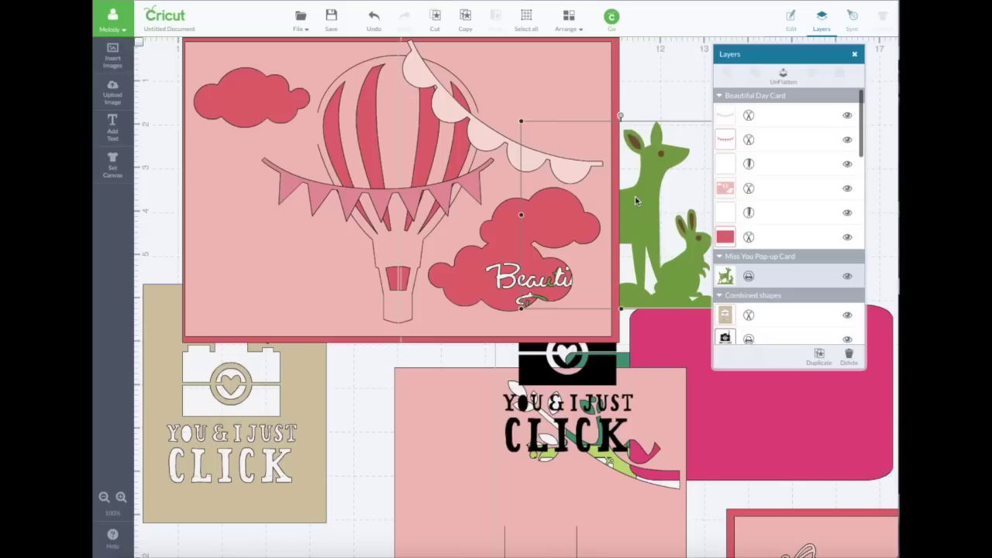